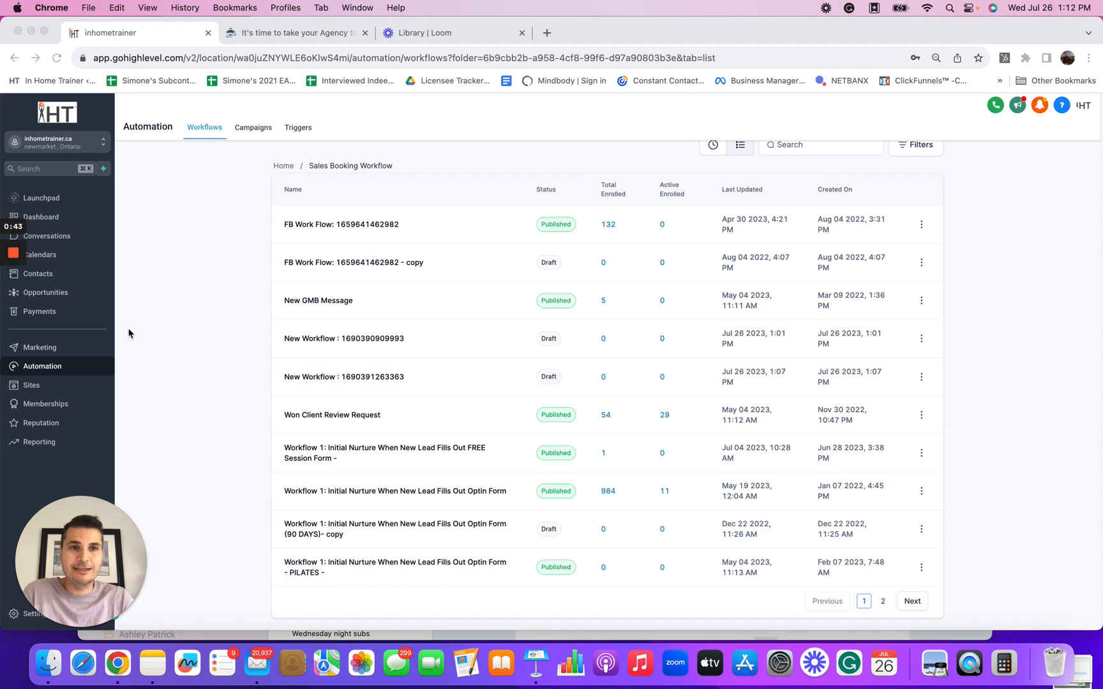
Step: Create a new workflow from scratch in Automation
{"action": "left_click", "coordinate": [43, 367]}
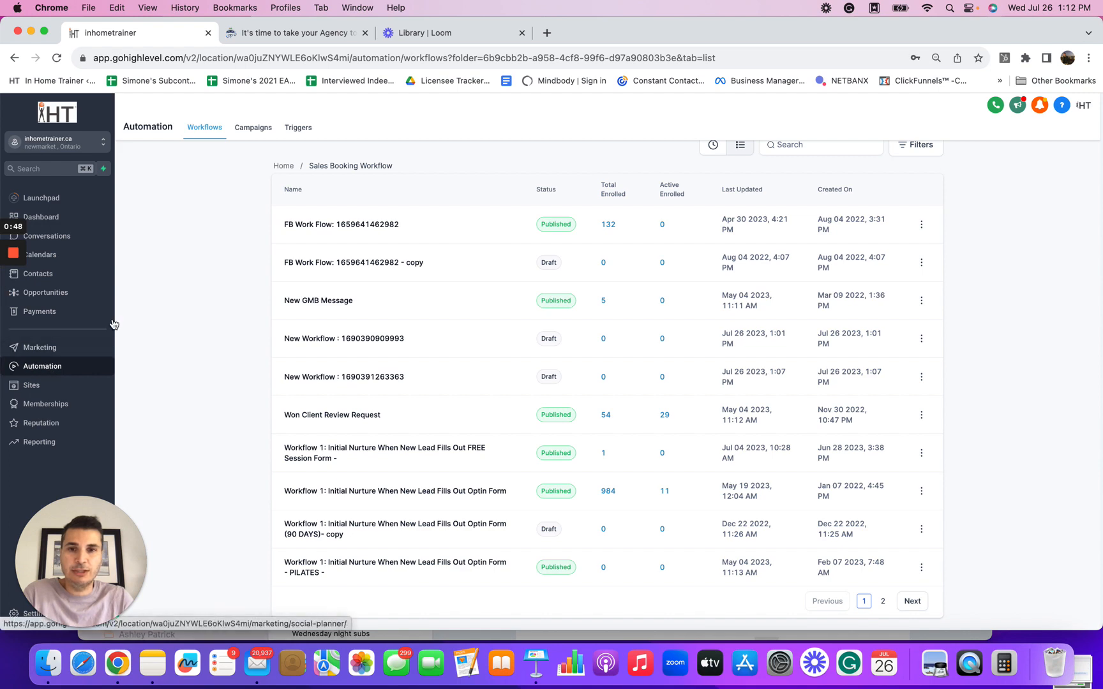
{"action": "scroll", "coordinate": [1037, 244], "scroll_direction": "up", "scroll_amount": 3}
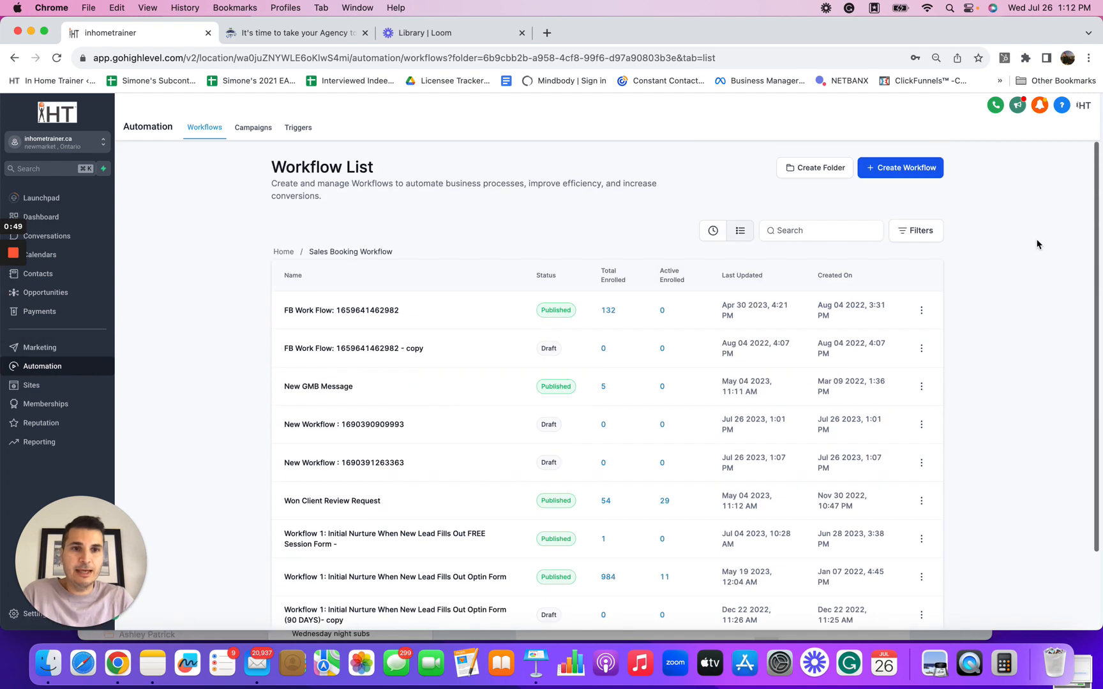
{"action": "left_click", "coordinate": [911, 169]}
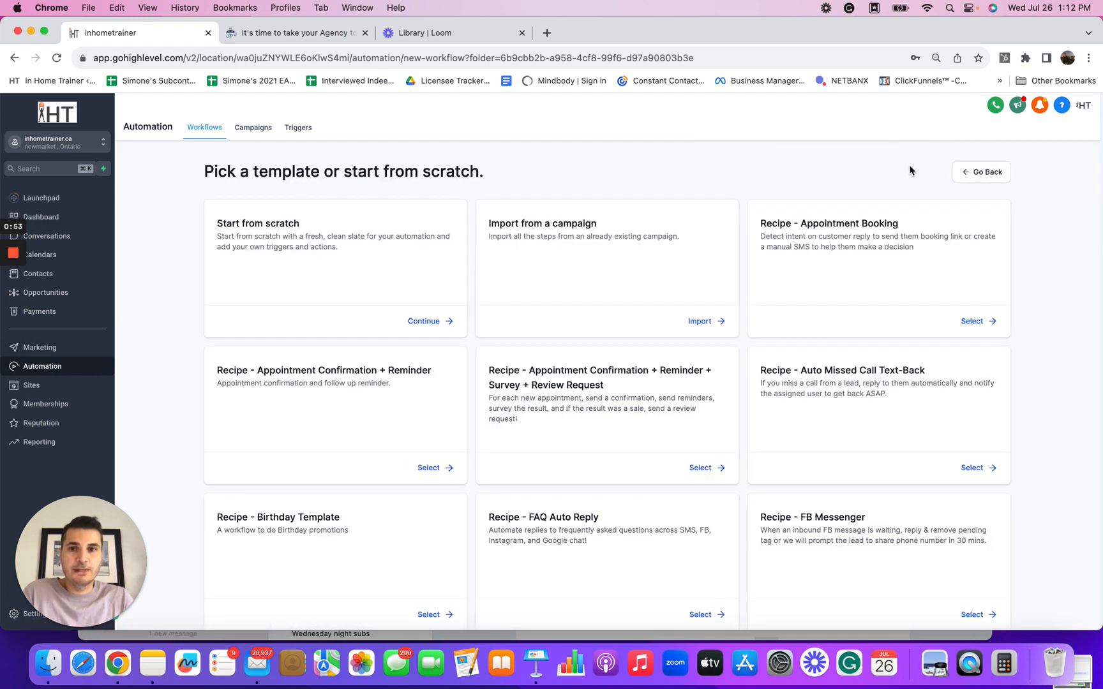
{"action": "left_click", "coordinate": [432, 322]}
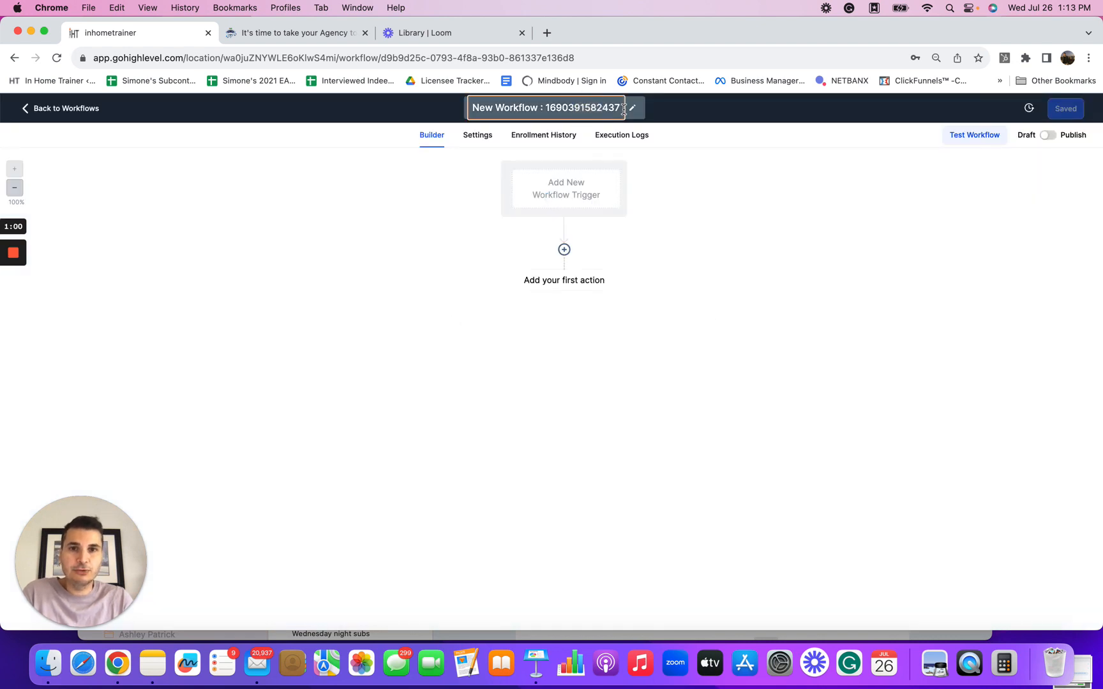
Step: Rename the workflow as "Nurture email and text when from filled out"
{"action": "left_click_drag", "start_coordinate": [622, 109], "coordinate": [464, 112]}
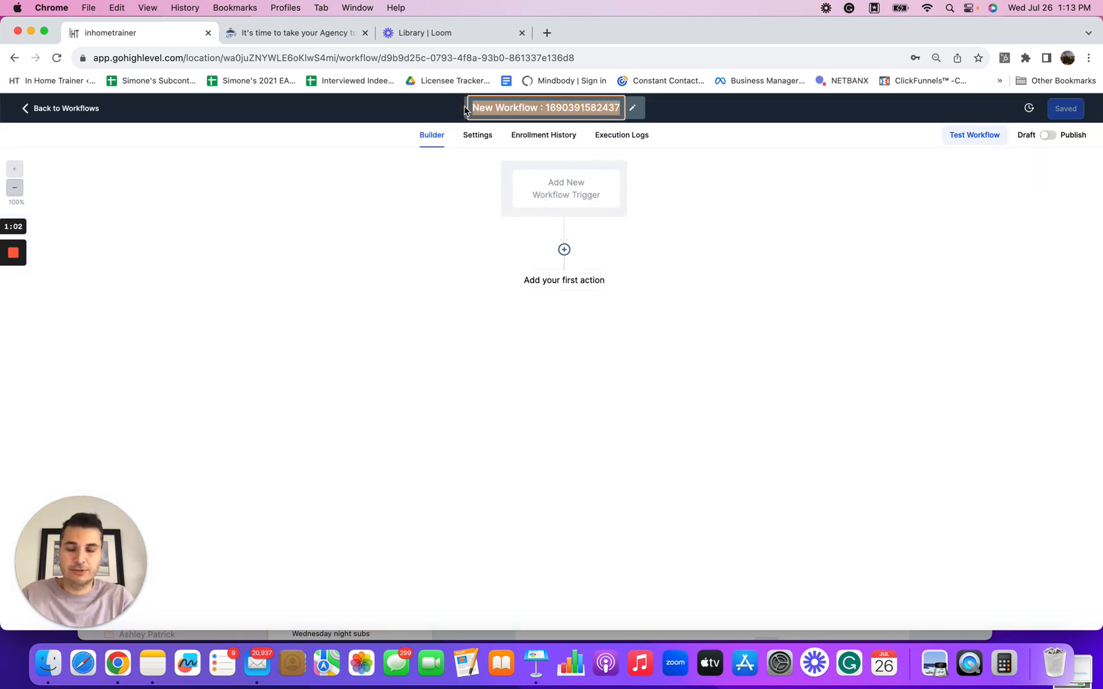
{"action": "type", "text": "B"}
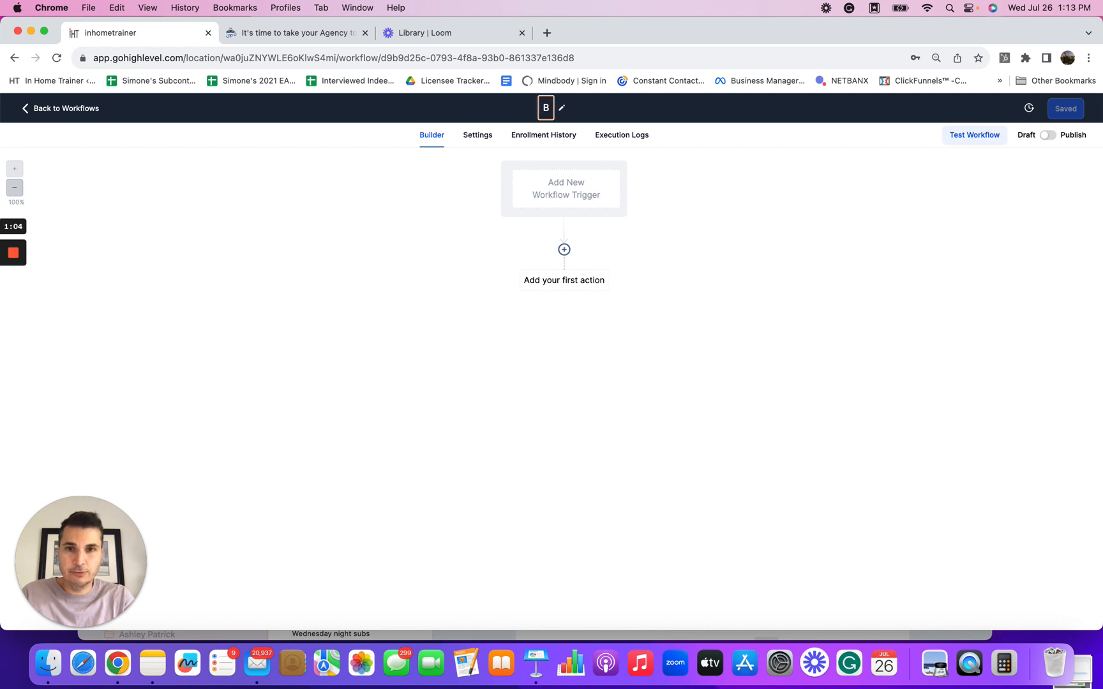
{"action": "key", "text": "BackSpace"}
{"action": "type", "text": "Nurture"}
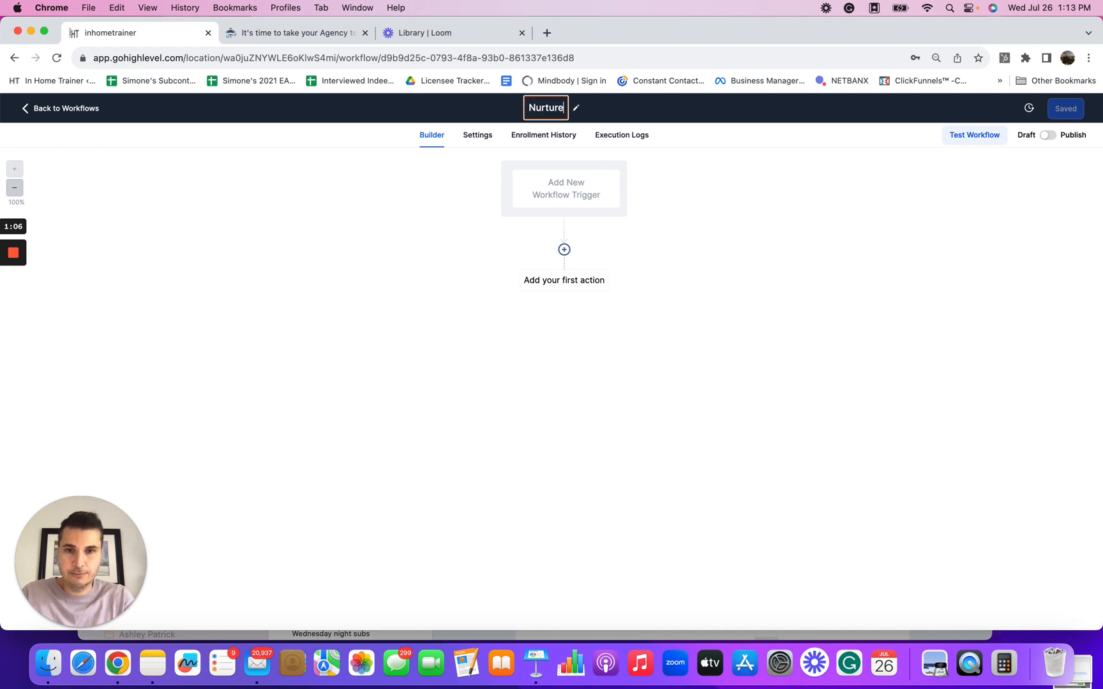
{"action": "type", "text": " sy"}
{"action": "key", "text": "BackSpace"}
{"action": "key", "text": "BackSpace"}
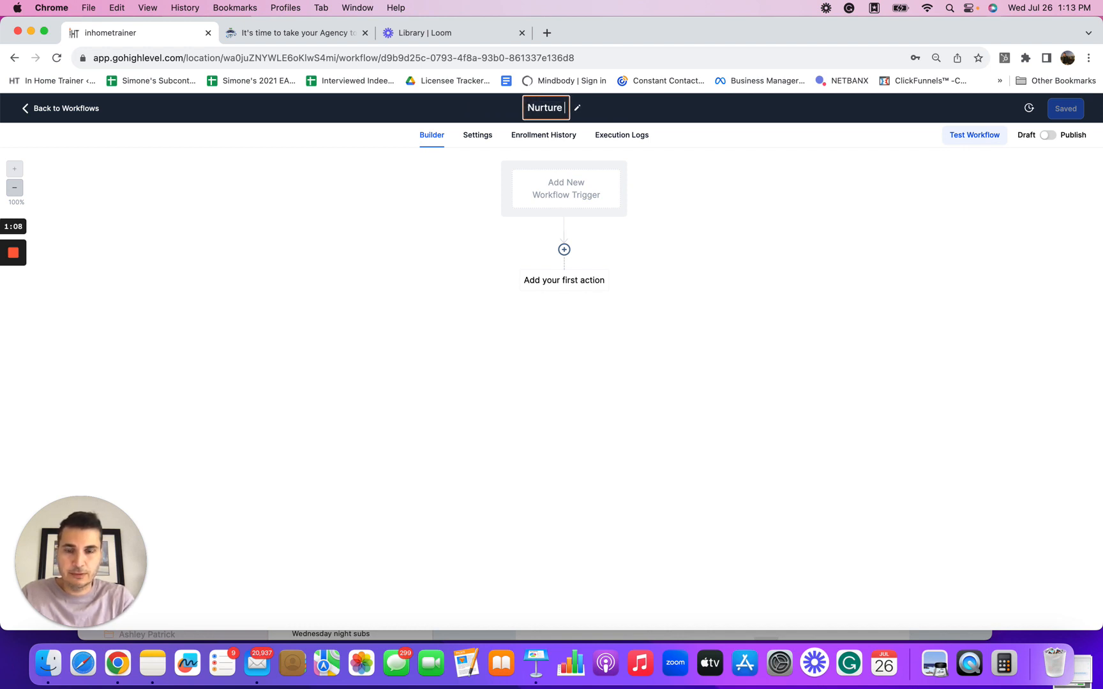
{"action": "type", "text": "s"}
{"action": "key", "text": "BackSpace"}
{"action": "type", "text": "fl"}
{"action": "key", "text": "BackSpace"}
{"action": "key", "text": "BackSpace"}
{"action": "type", "text": "sy"}
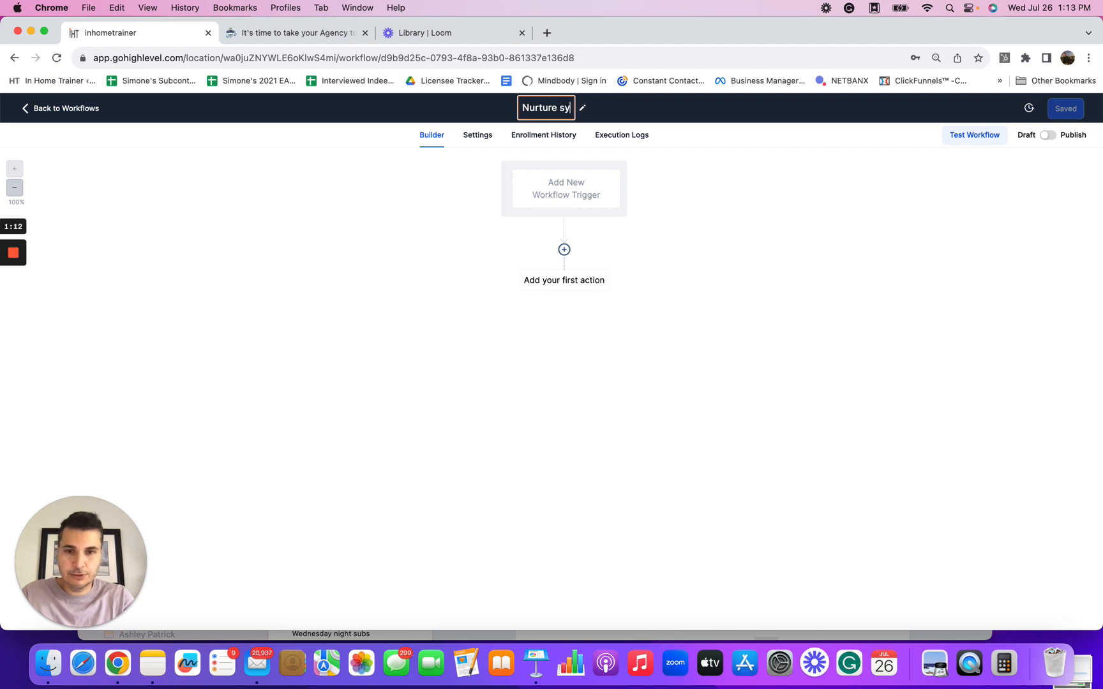
{"action": "key", "text": "BackSpace"}
{"action": "key", "text": "BackSpace"}
{"action": "type", "text": "emai"}
{"action": "key", "text": "BackSpace"}
{"action": "key", "text": "BackSpace"}
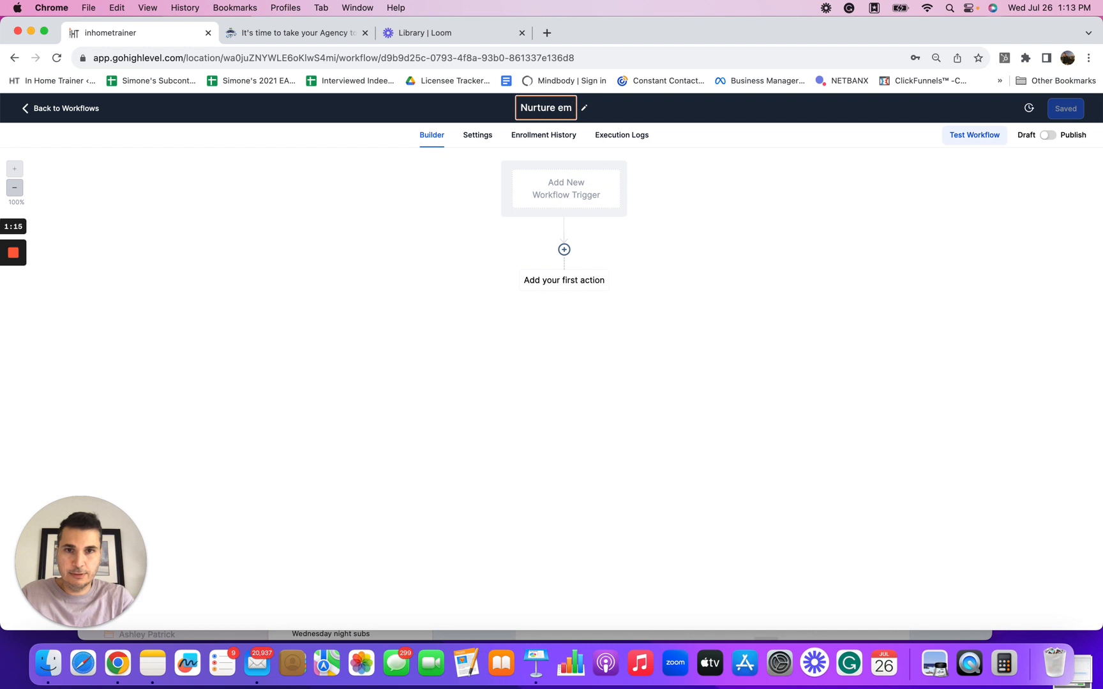
{"action": "type", "text": "ail anf"}
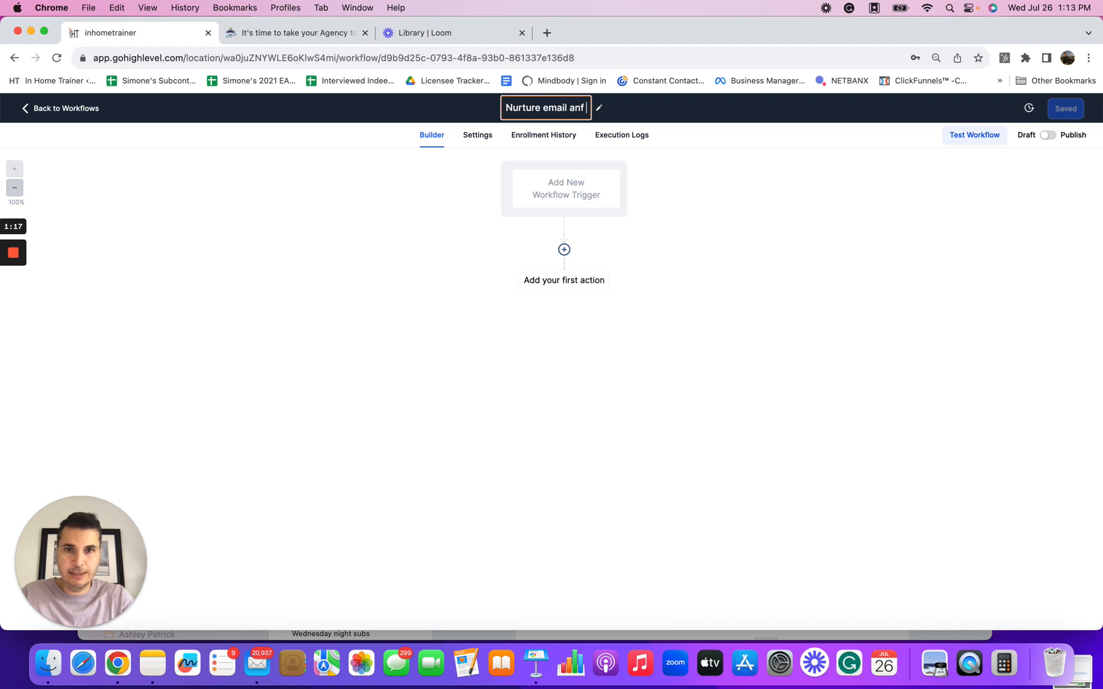
{"action": "key", "text": "BackSpace"}
{"action": "type", "text": "d te"}
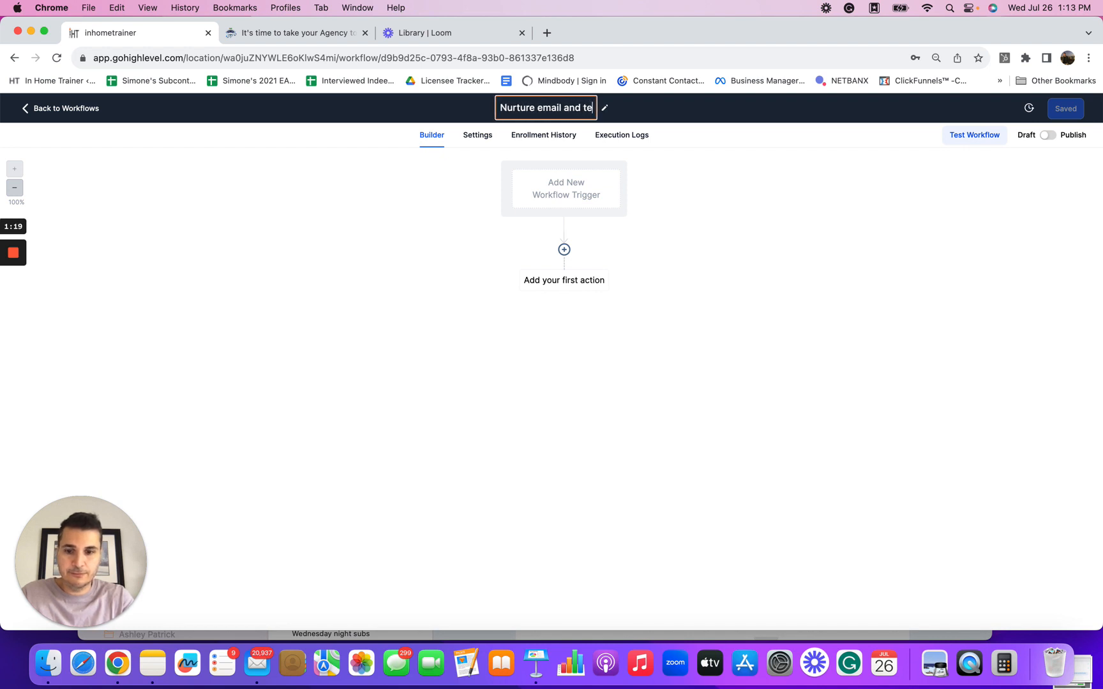
{"action": "type", "text": "xt when f"}
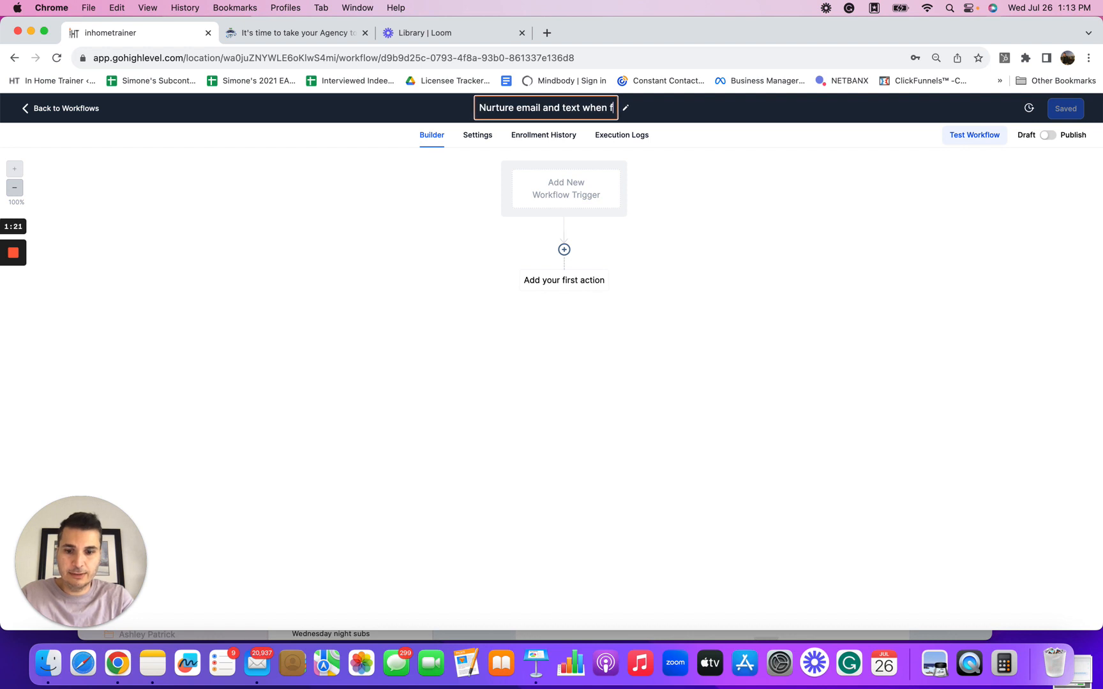
{"action": "type", "text": "rom fill"}
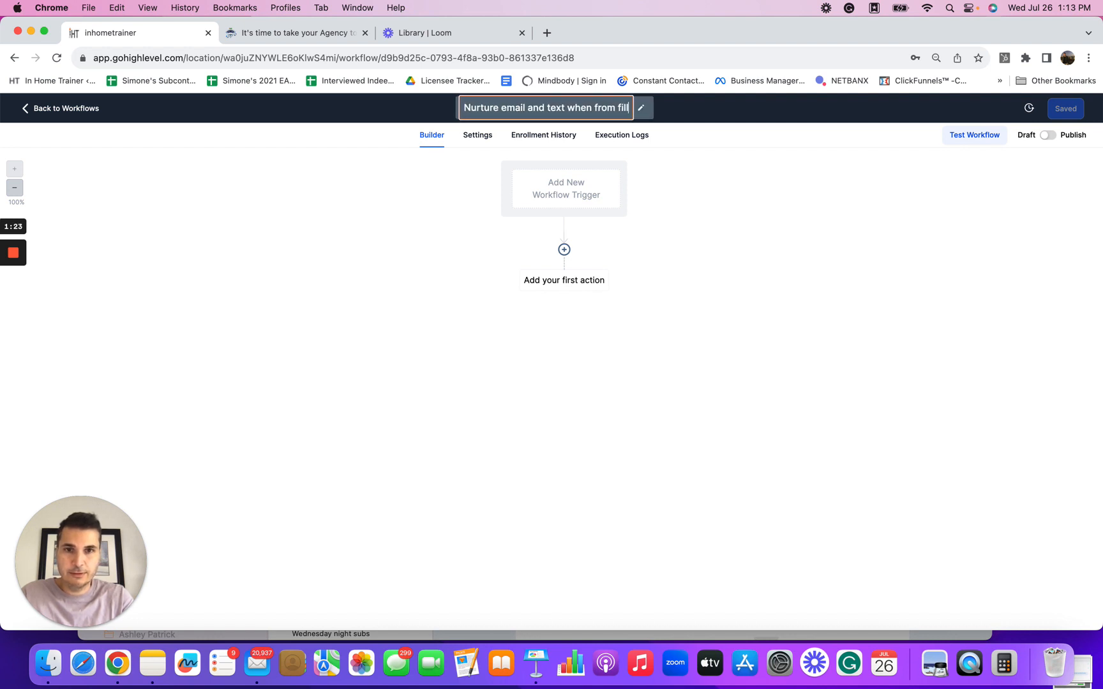
{"action": "type", "text": "ed out"}
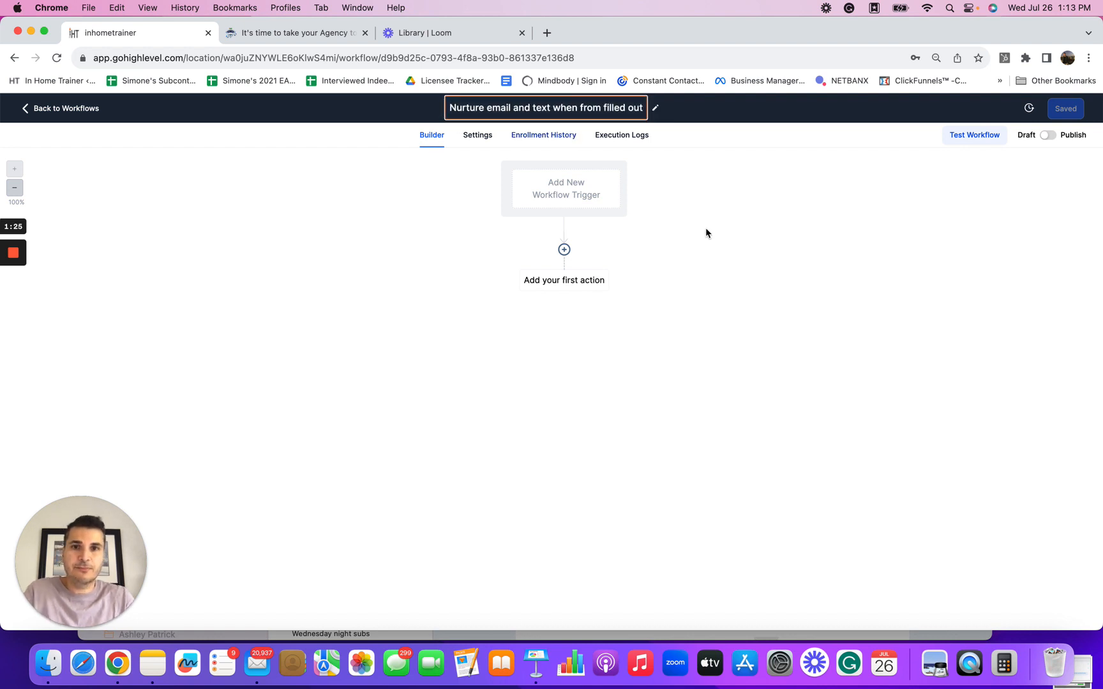
{"action": "left_click", "coordinate": [758, 179]}
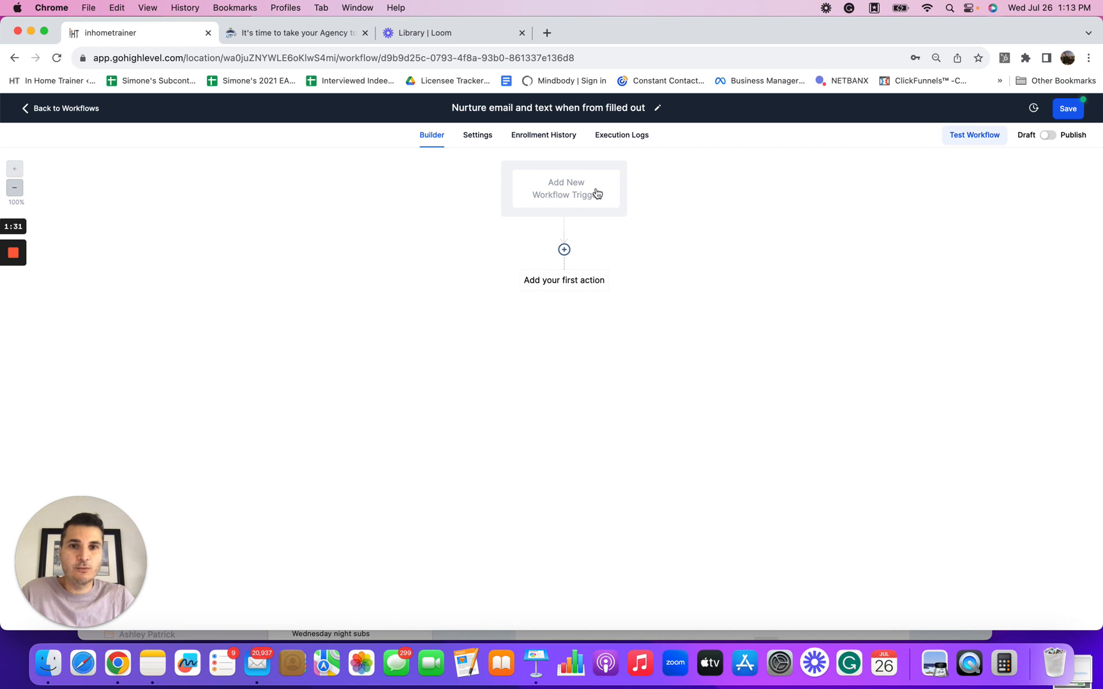
Step: Add a Form Submitted workflow trigger
{"action": "left_click", "coordinate": [560, 197]}
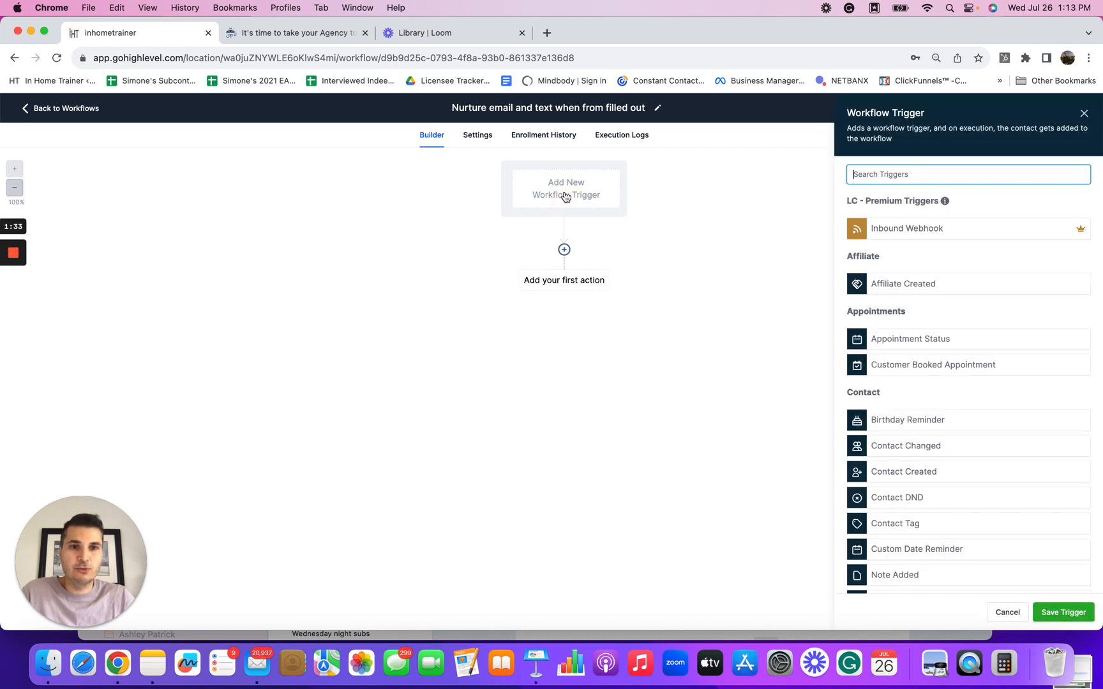
{"action": "type", "text": "form"}
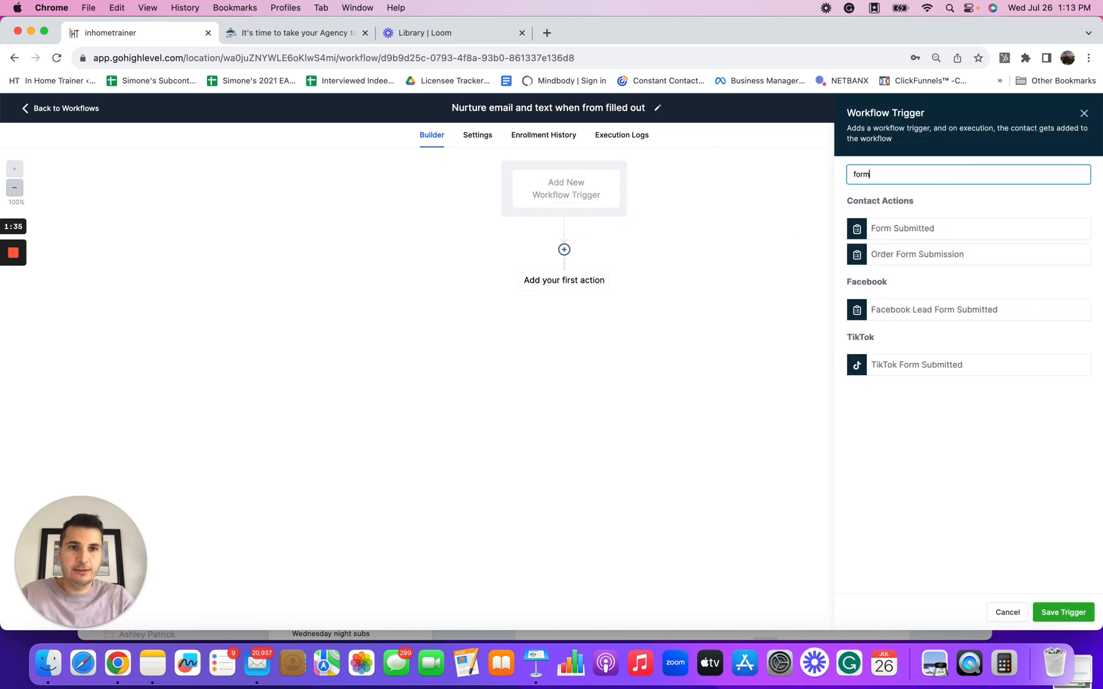
{"action": "left_click", "coordinate": [863, 230]}
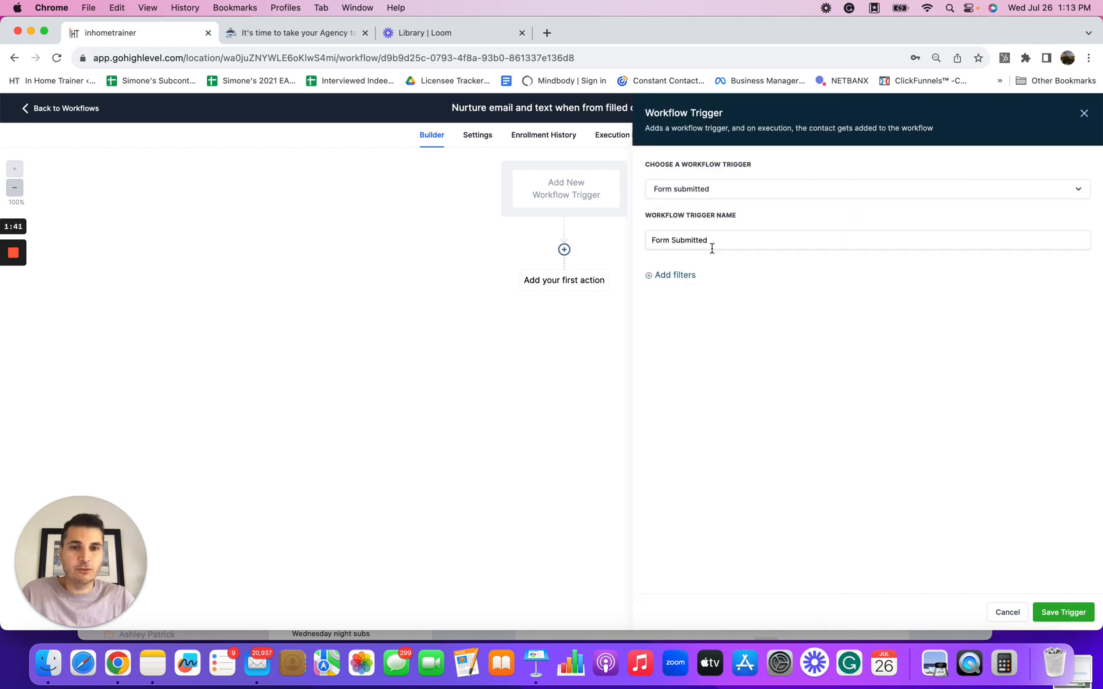
Step: Add a filter limiting the trigger to the form Test Form and save the trigger
{"action": "left_click", "coordinate": [682, 277]}
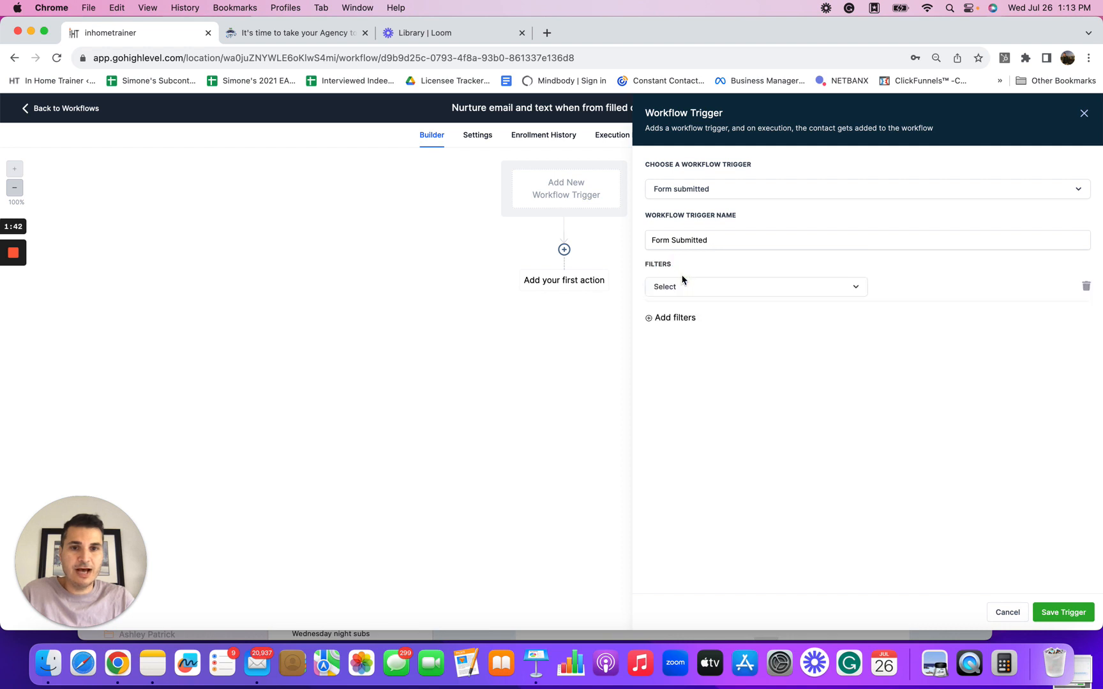
{"action": "left_click", "coordinate": [855, 289]}
{"action": "left_click", "coordinate": [699, 361]}
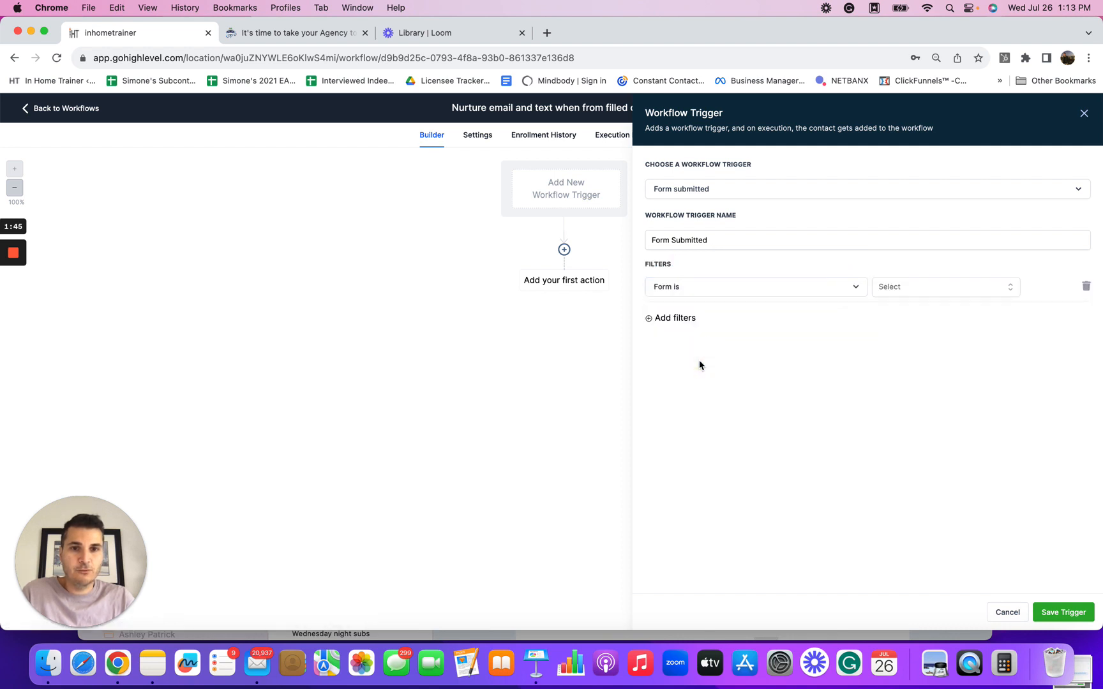
{"action": "left_click", "coordinate": [1008, 287]}
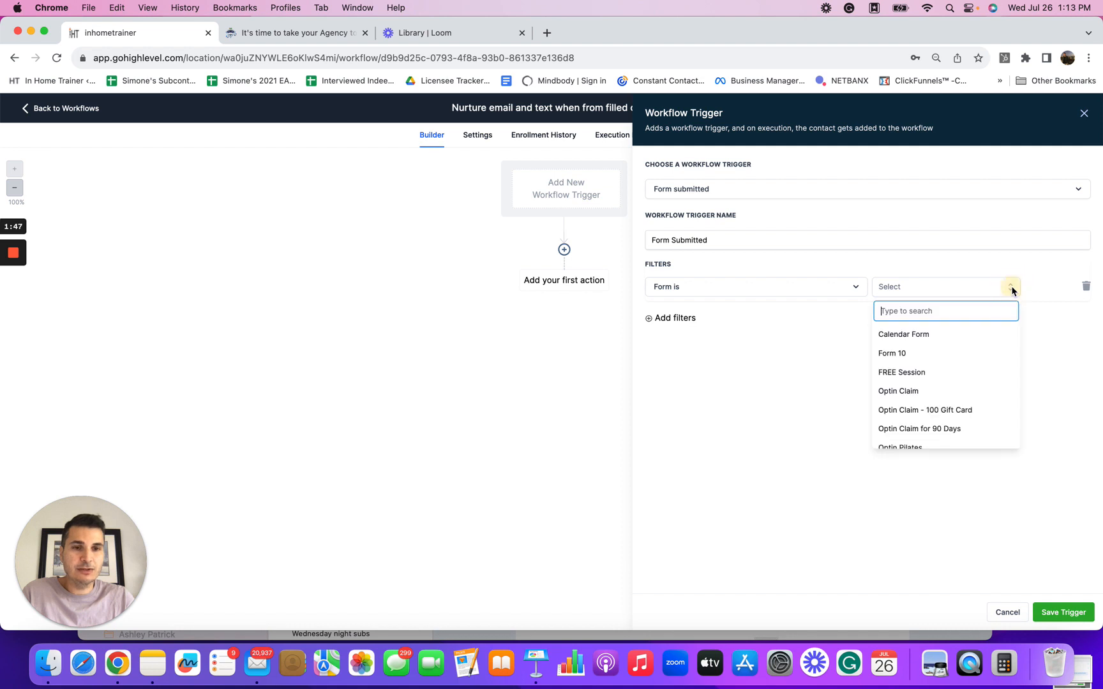
{"action": "scroll", "coordinate": [944, 408], "scroll_direction": "down", "scroll_amount": 3}
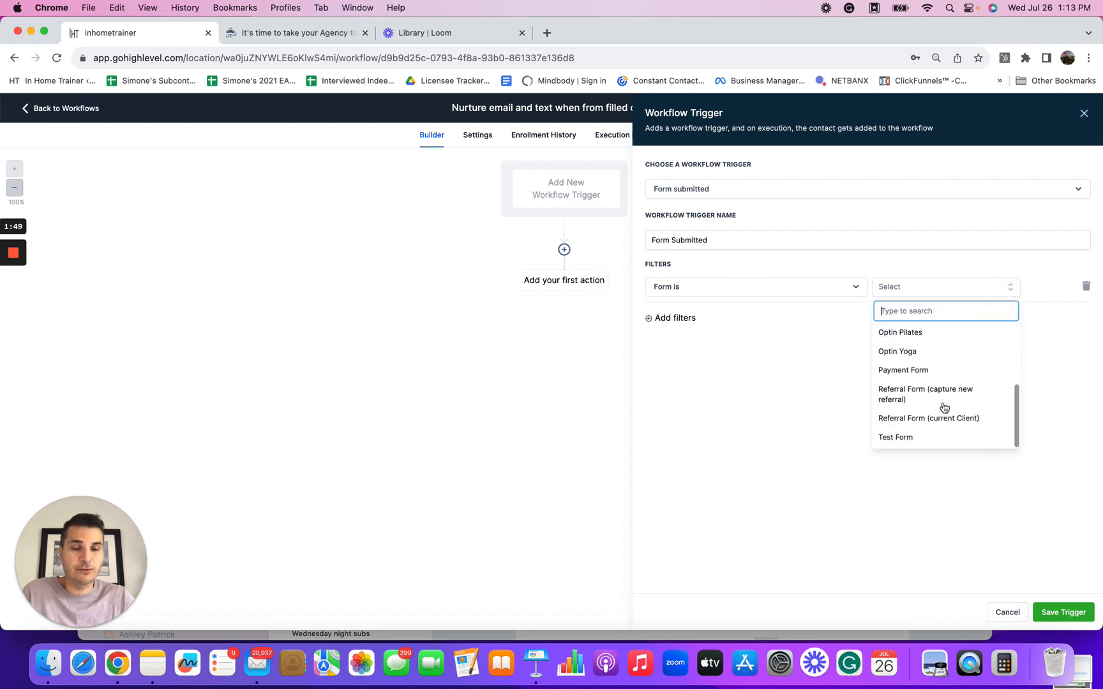
{"action": "left_click", "coordinate": [896, 439]}
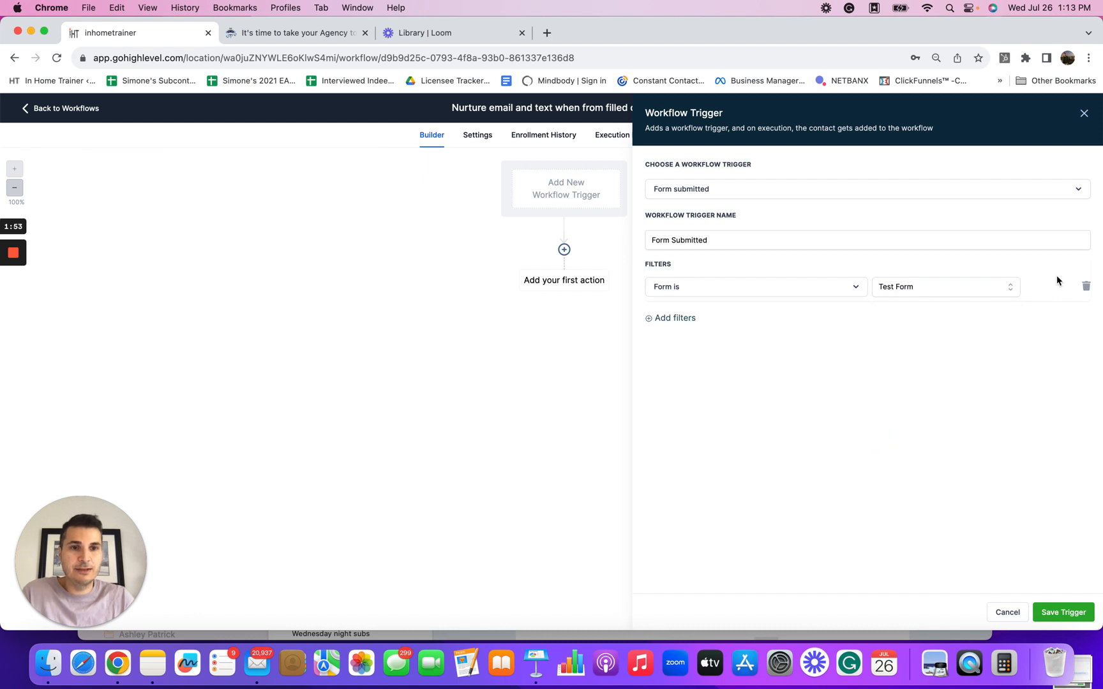
{"action": "left_click", "coordinate": [1058, 613]}
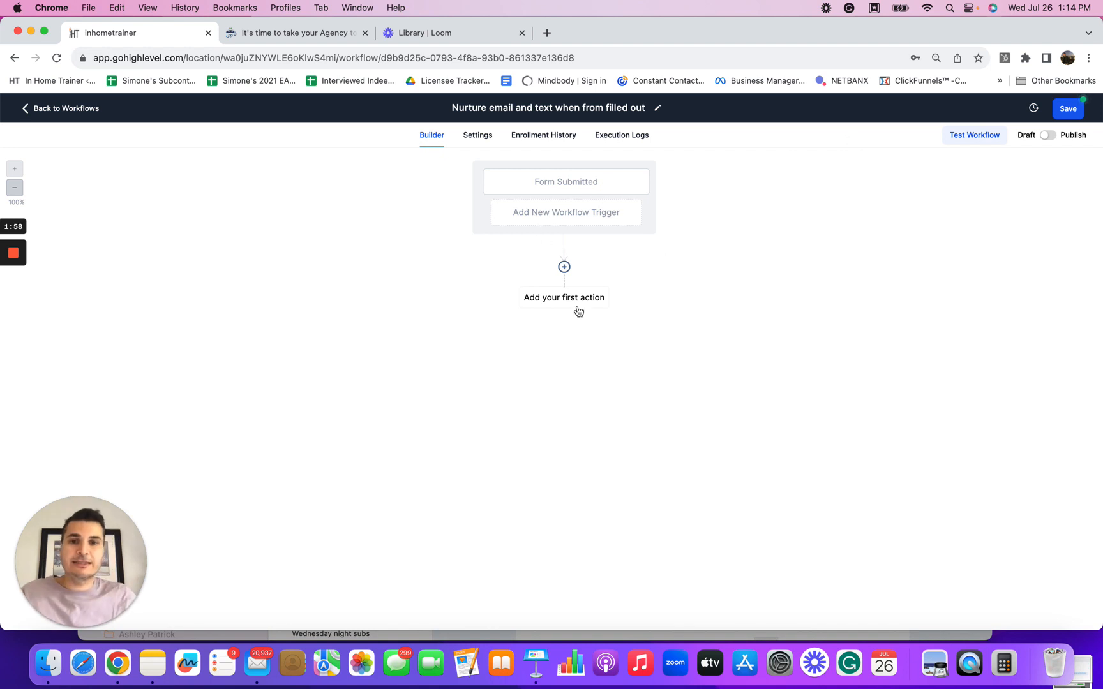
Step: Add a Send Internal Notification action with notification type Email
{"action": "left_click", "coordinate": [564, 267]}
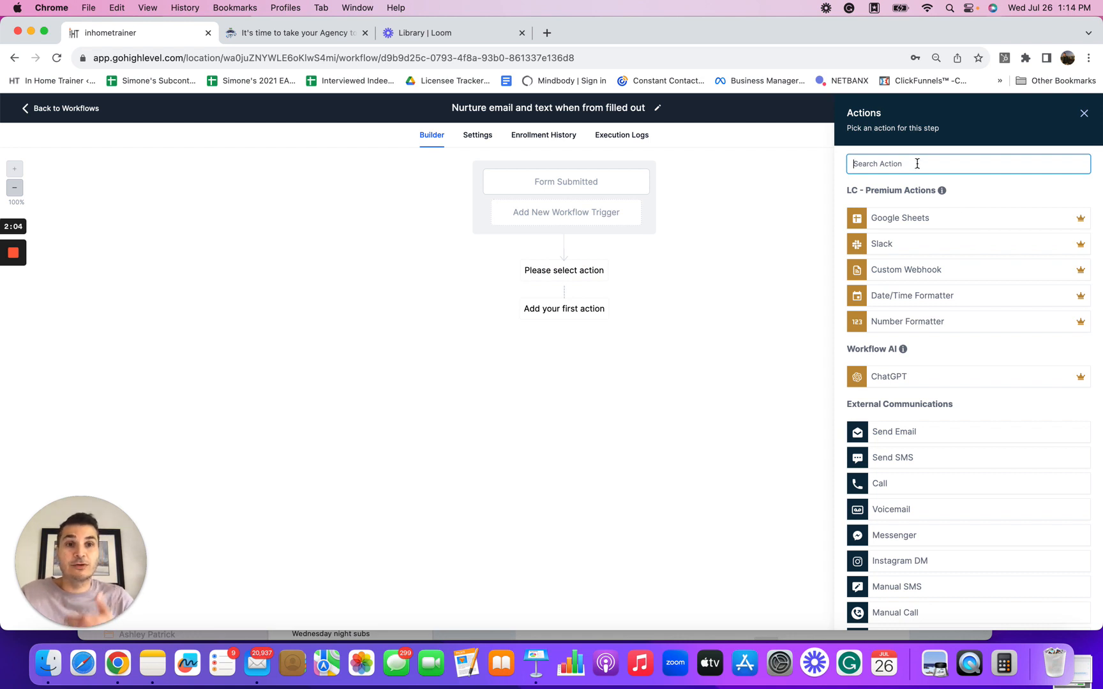
{"action": "type", "text": "inter"}
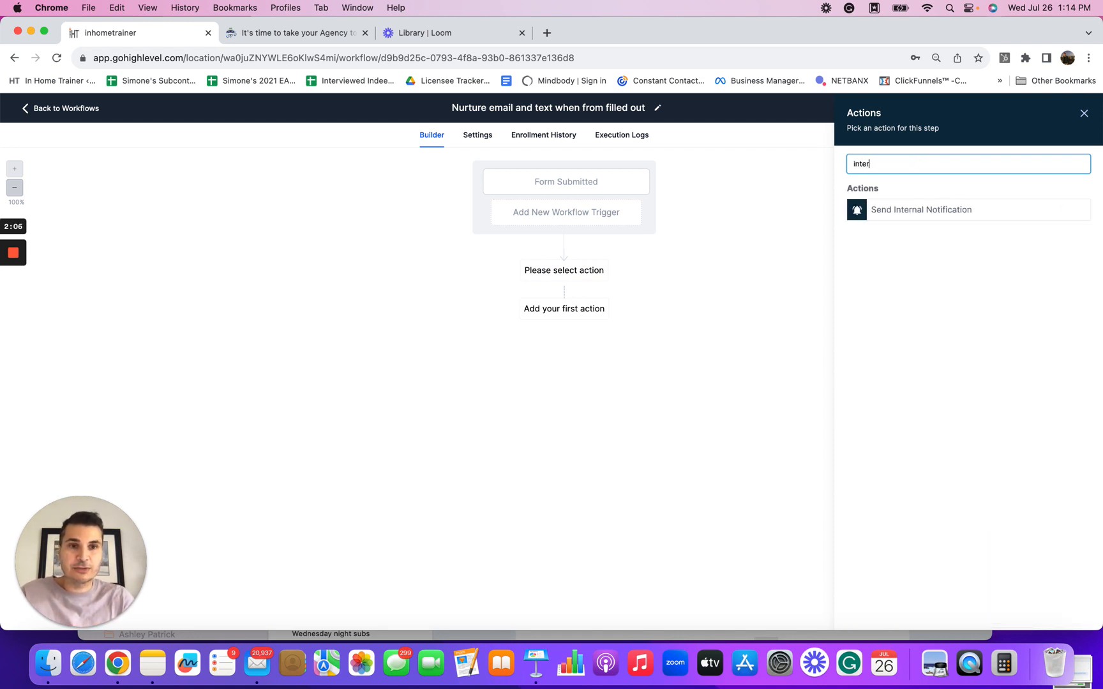
{"action": "left_click", "coordinate": [920, 213]}
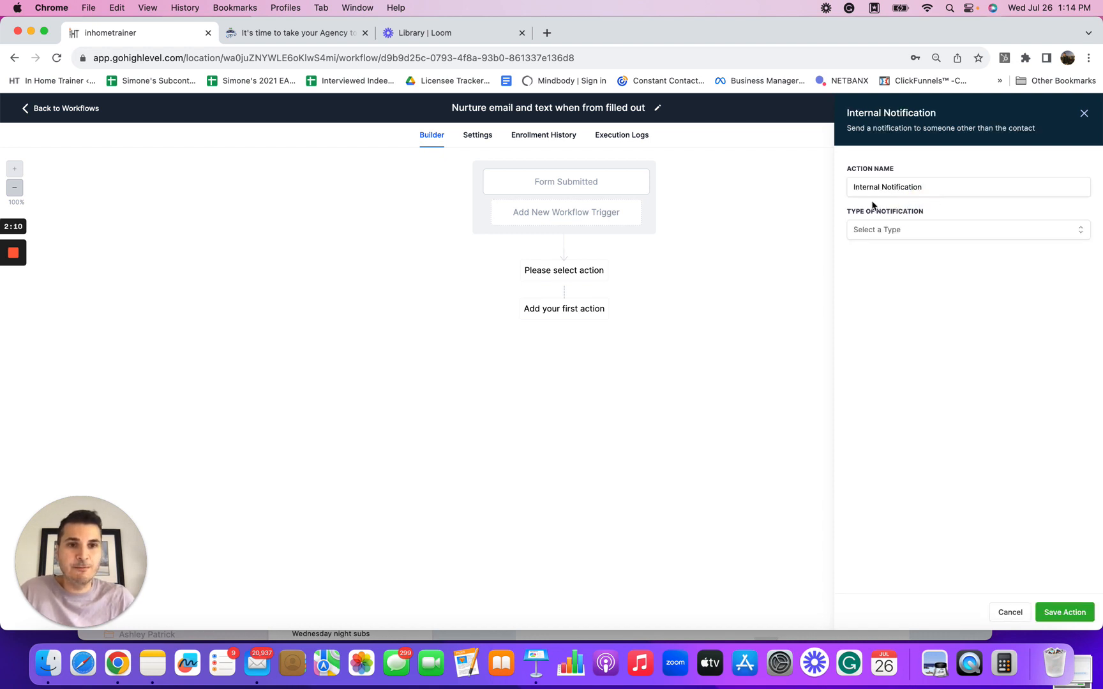
{"action": "left_click", "coordinate": [1076, 231]}
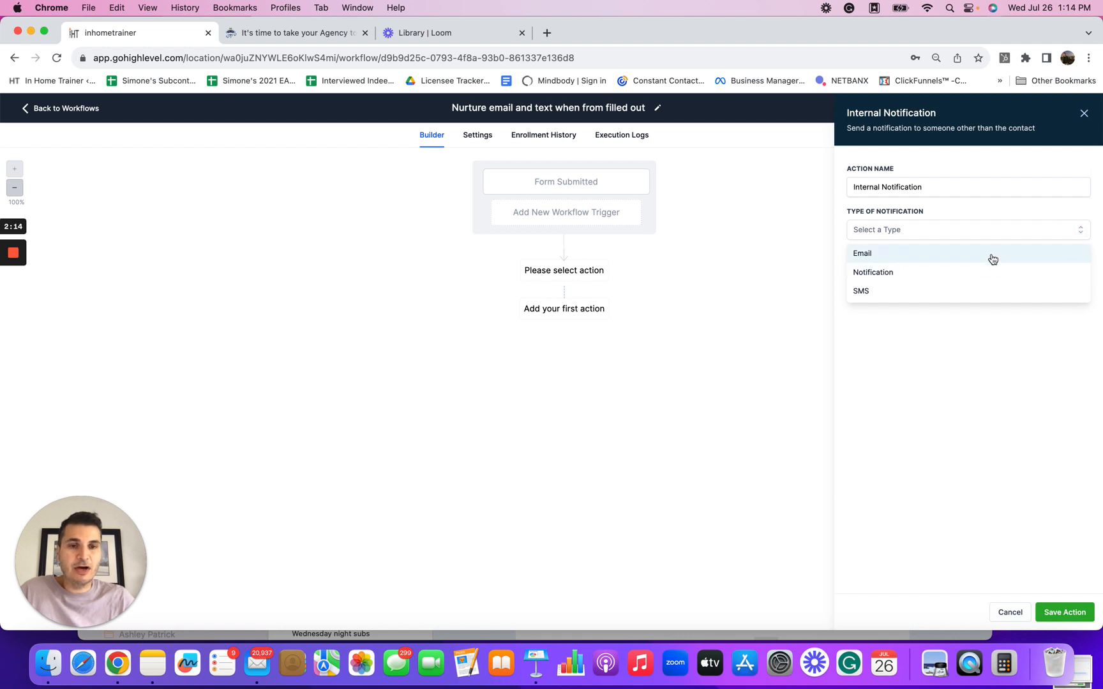
{"action": "left_click", "coordinate": [870, 253]}
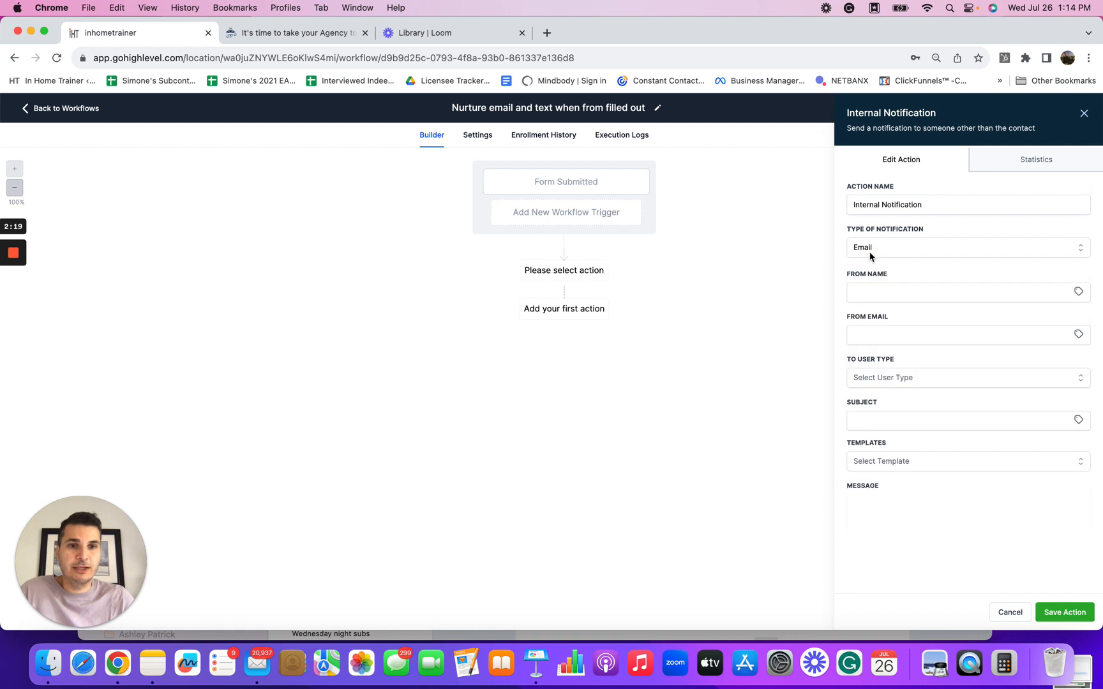
Step: Enter the sender's name in the internal notification's From Name field
{"action": "left_click", "coordinate": [887, 291]}
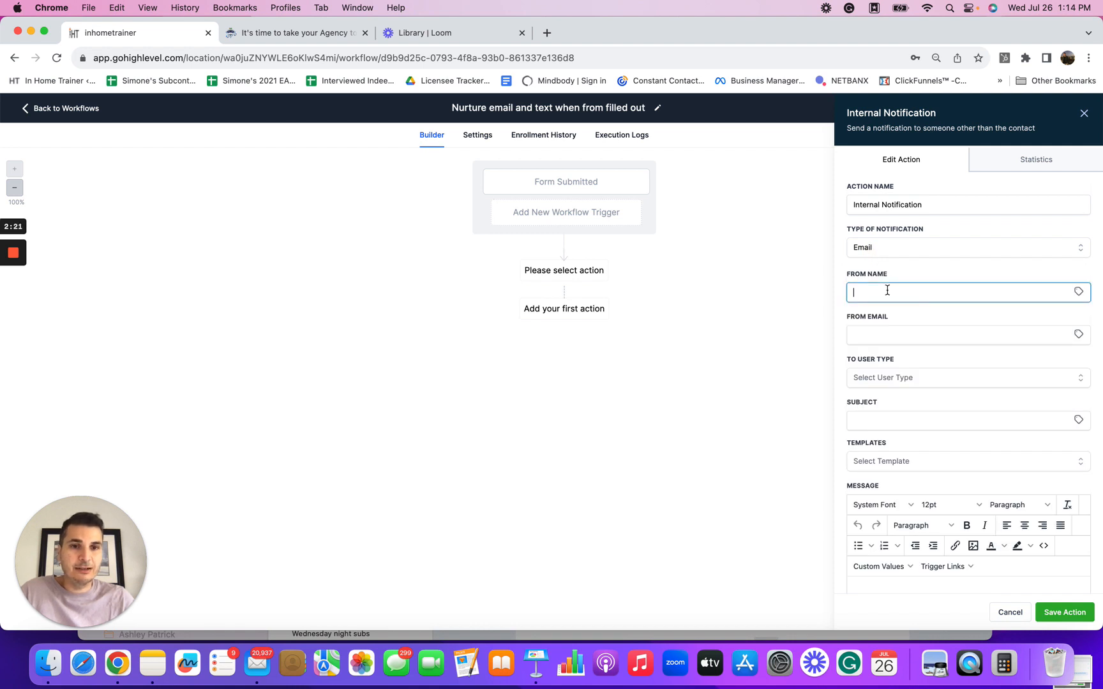
{"action": "type", "text": "Mike"}
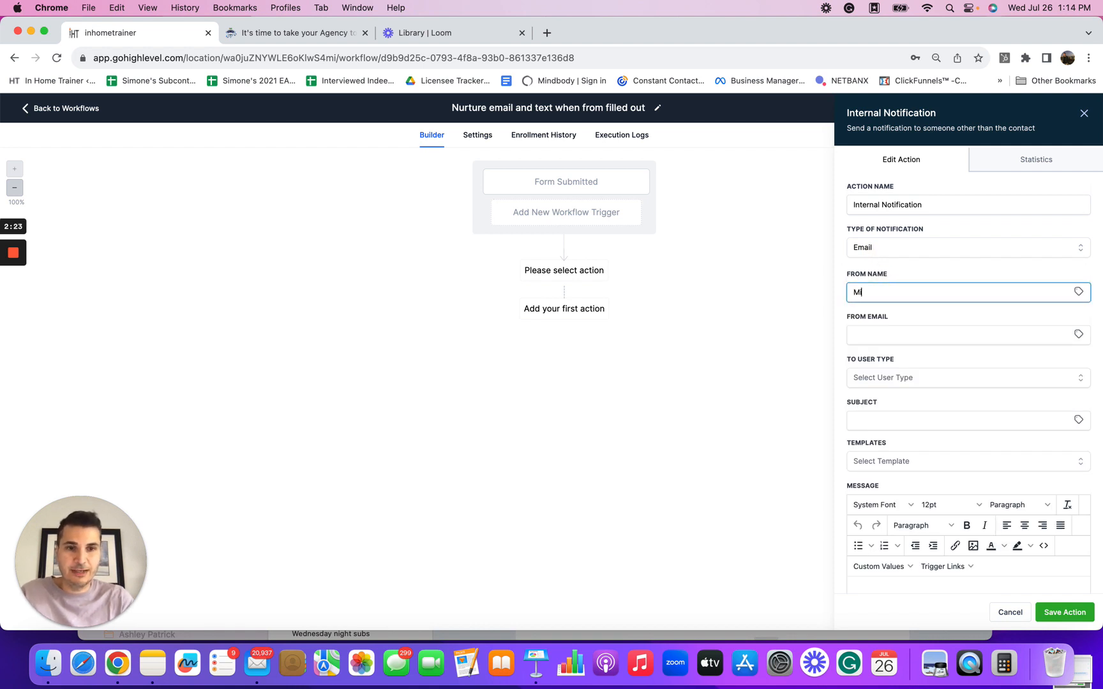
{"action": "left_click", "coordinate": [884, 333]}
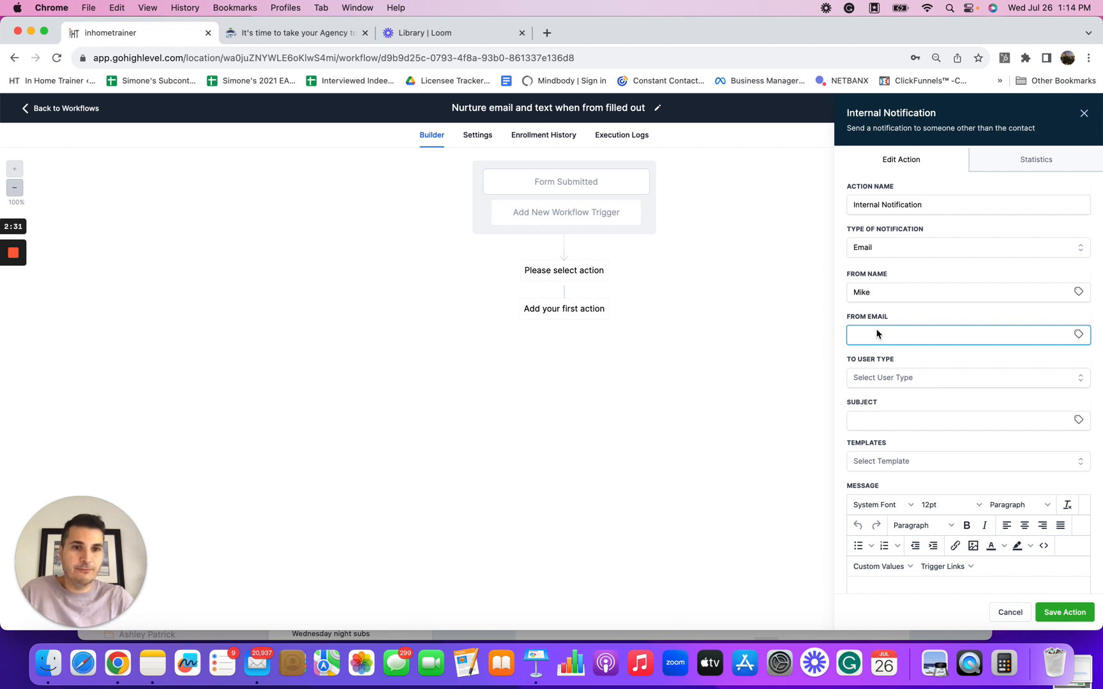
Step: Set the notification's recipient type to Custom Email and open the custom email field
{"action": "scroll", "coordinate": [890, 411], "scroll_direction": "down", "scroll_amount": 2}
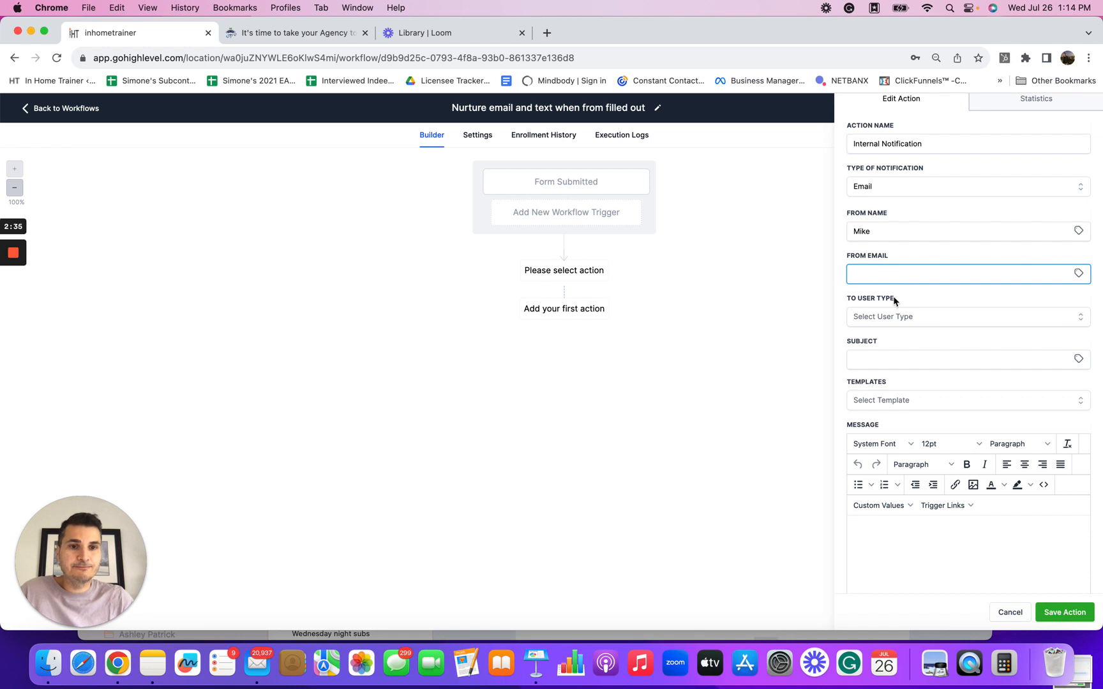
{"action": "left_click", "coordinate": [1078, 317]}
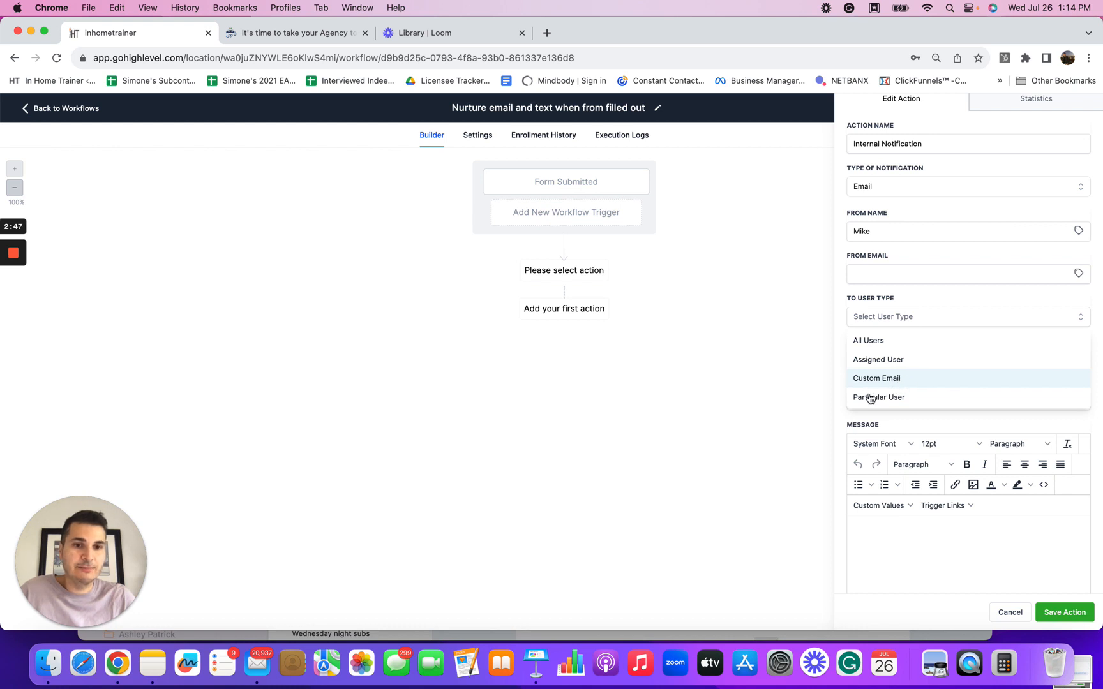
{"action": "left_click", "coordinate": [887, 379]}
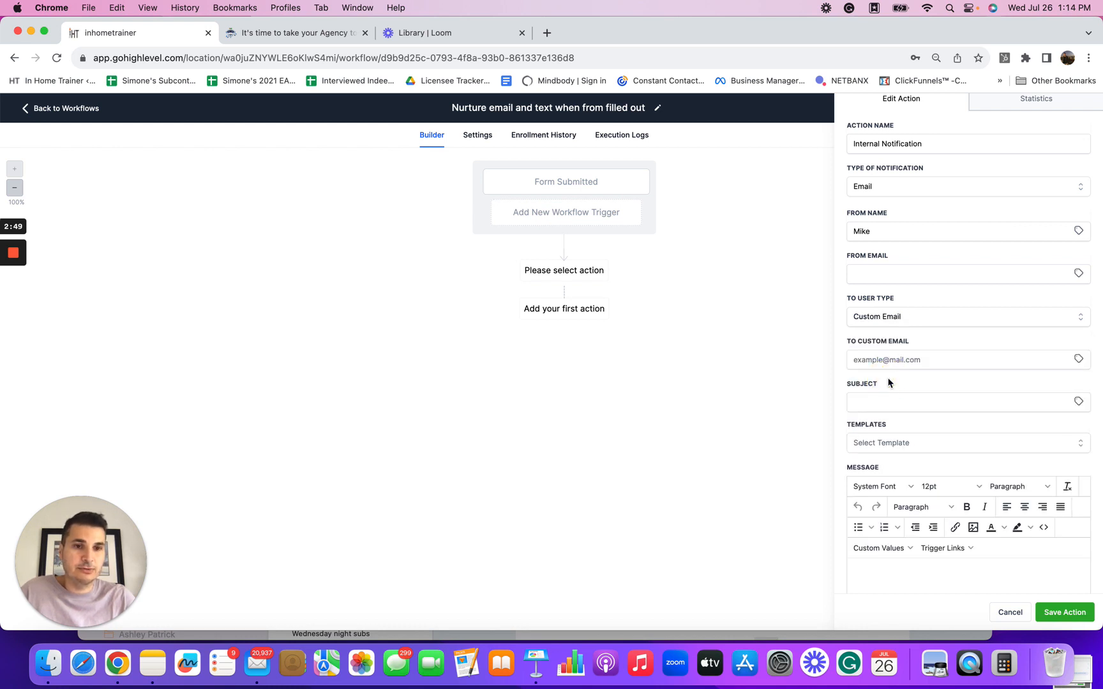
{"action": "left_click", "coordinate": [930, 361]}
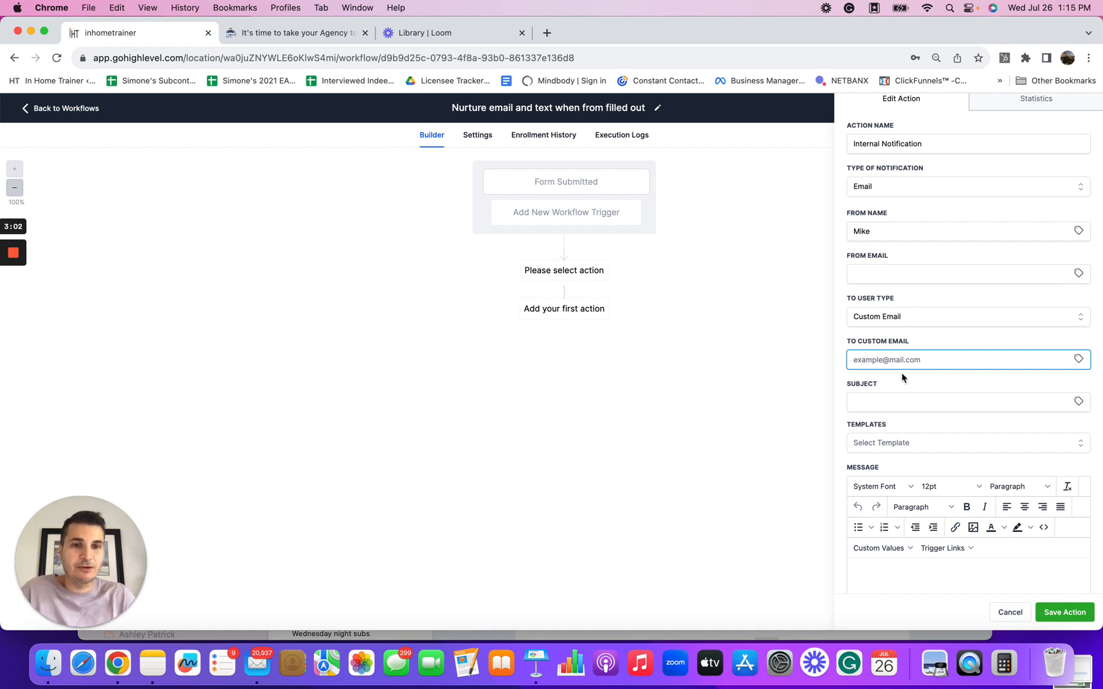
{"action": "scroll", "coordinate": [895, 363], "scroll_direction": "down", "scroll_amount": 3}
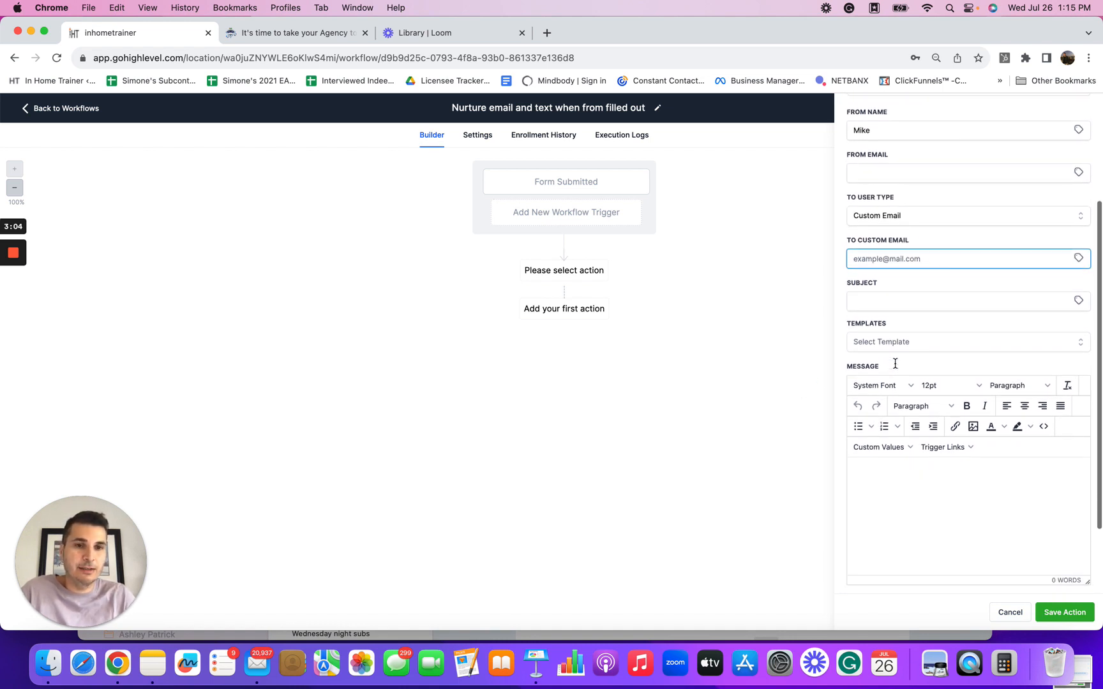
Step: Set the notification subject to "New lead submitted"
{"action": "left_click", "coordinate": [892, 299]}
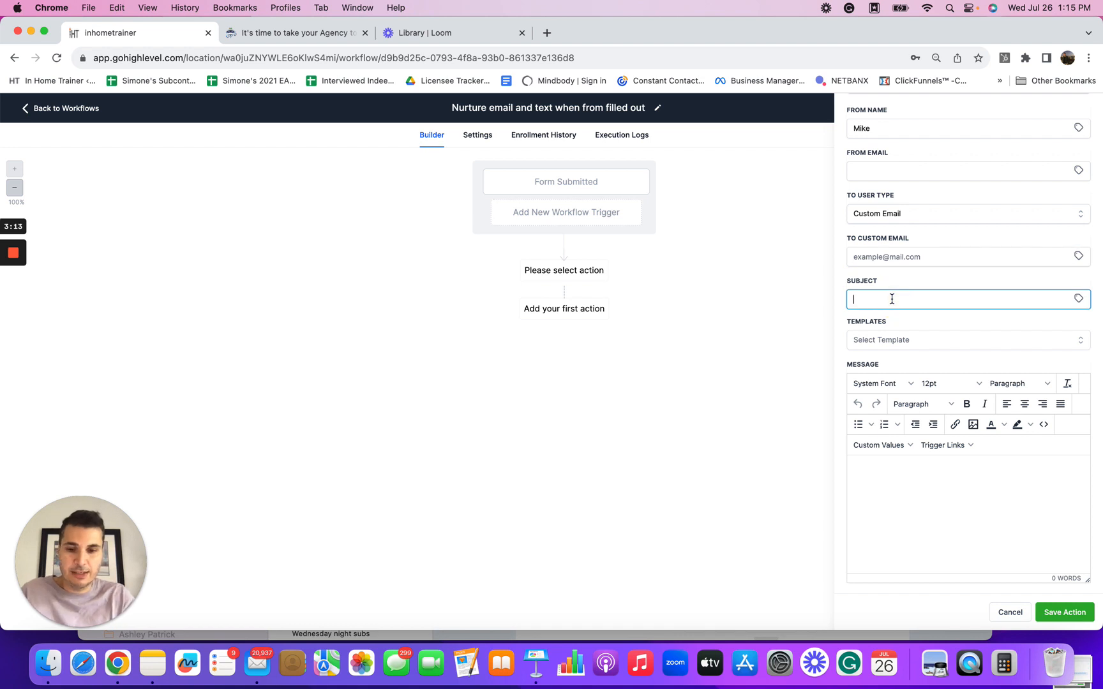
{"action": "type", "text": "New lead"}
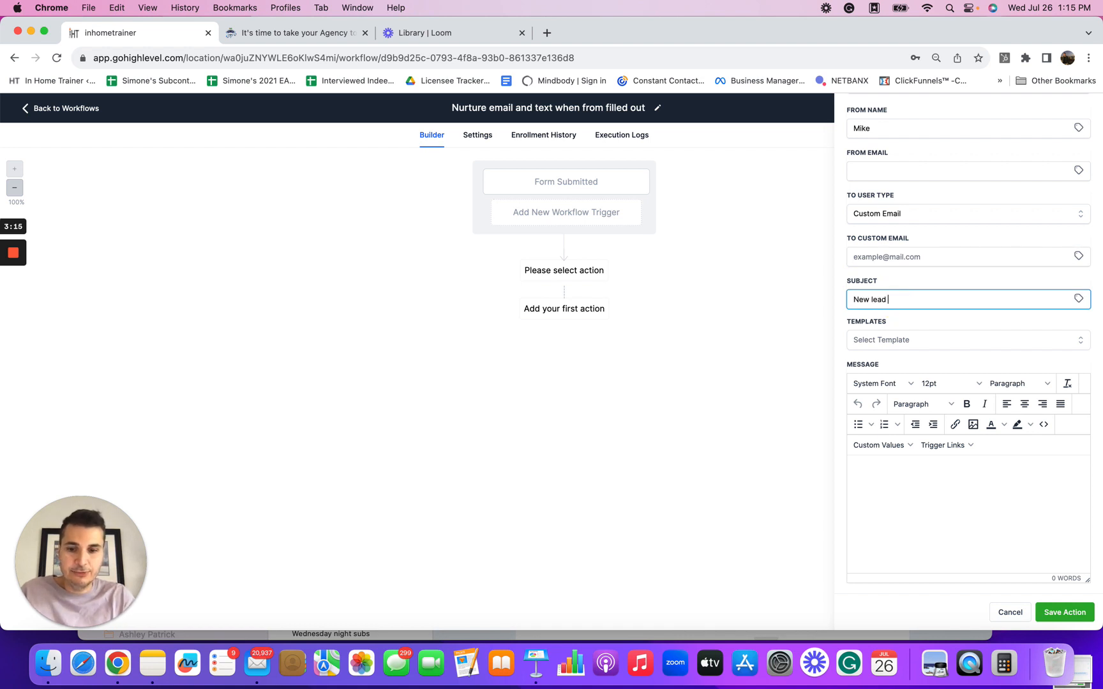
{"action": "type", "text": " sum"}
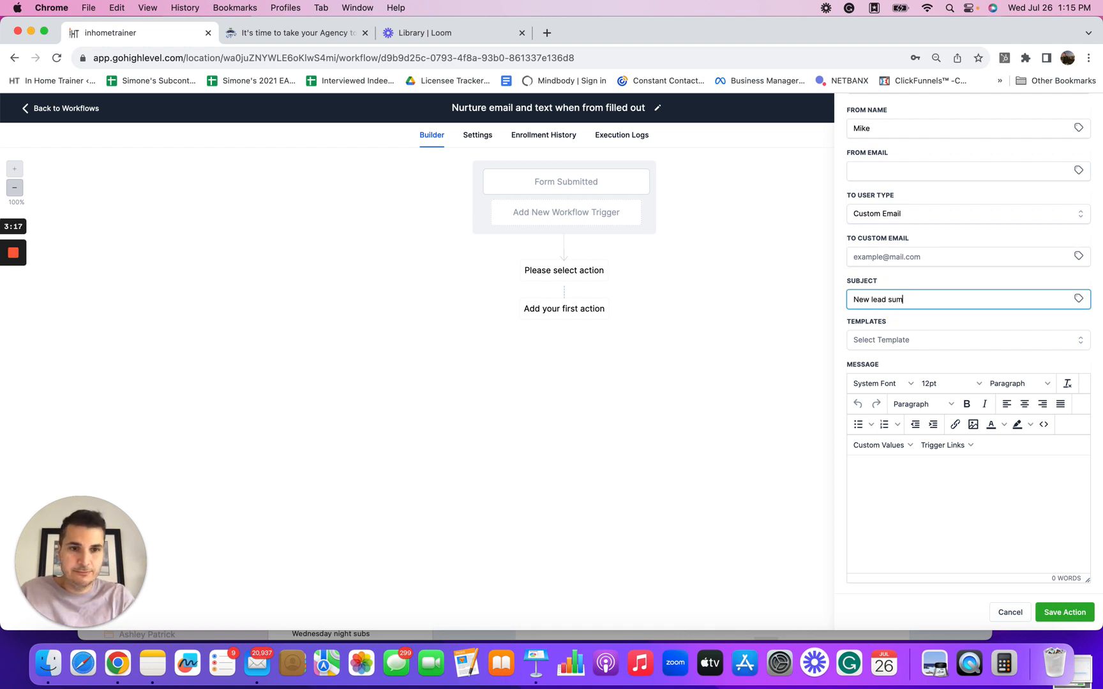
{"action": "type", "text": "biutt"}
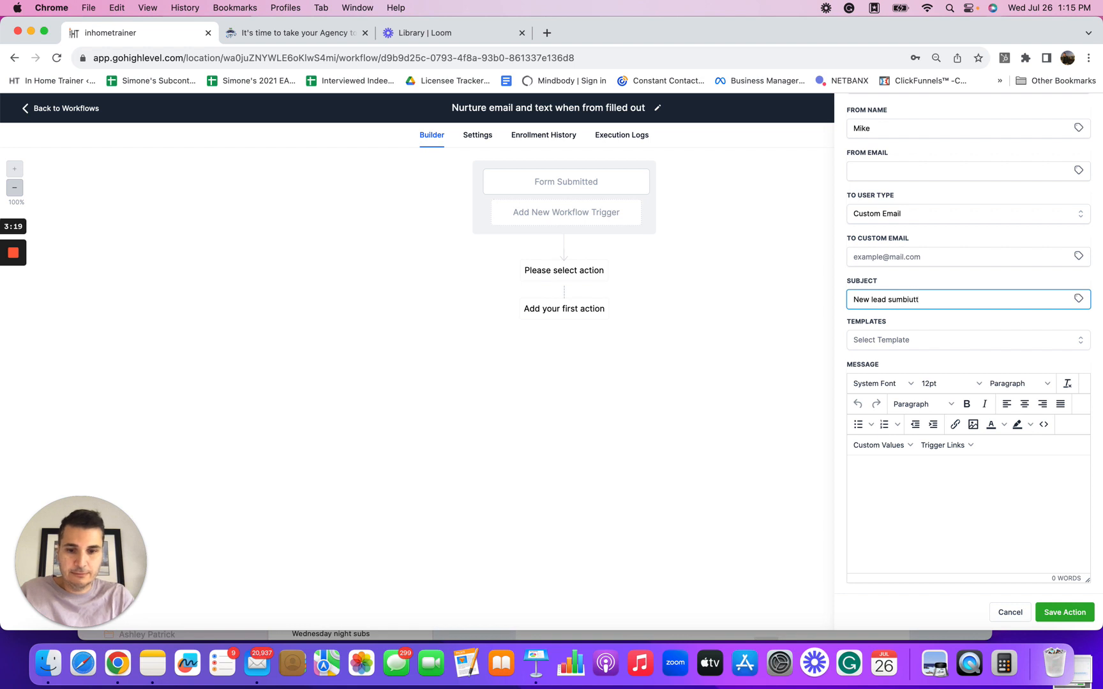
{"action": "key", "text": "BackSpace"}
{"action": "key", "text": "BackSpace"}
{"action": "key", "text": "BackSpace"}
{"action": "key", "text": "BackSpace"}
{"action": "key", "text": "BackSpace"}
{"action": "key", "text": "BackSpace"}
{"action": "key", "text": "BackSpace"}
{"action": "key", "text": "BackSpace"}
{"action": "type", "text": "submit"}
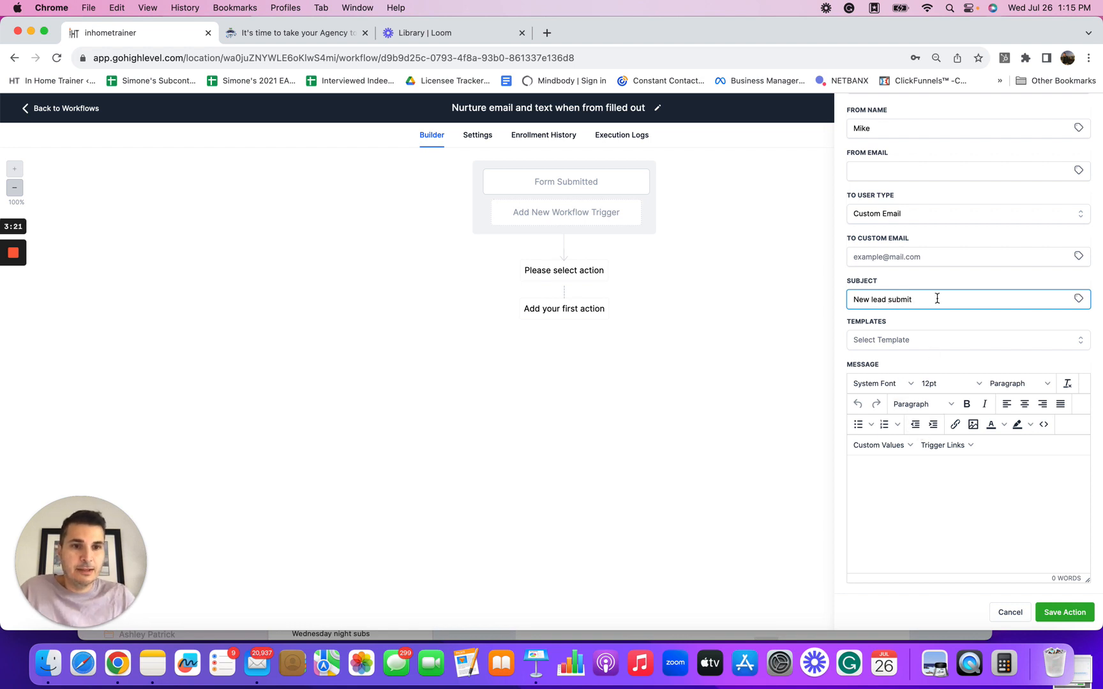
{"action": "type", "text": "ted"}
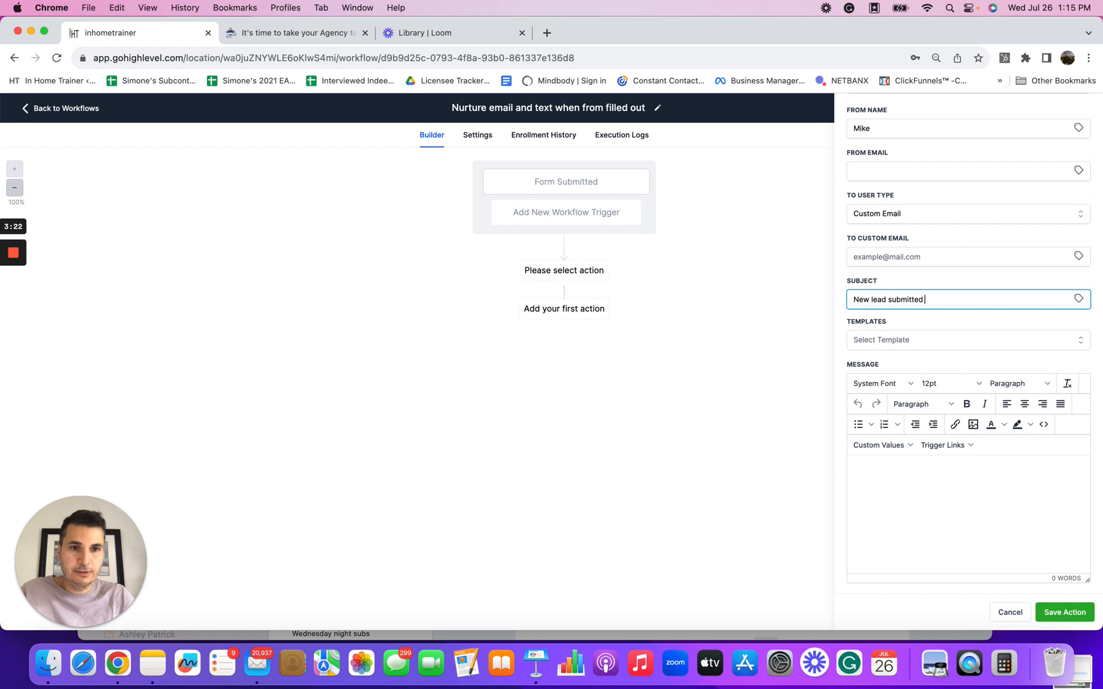
Step: Insert a message listing the contact's name, email, cellphone, alternate phone, city and comments, then cancel the notification action
{"action": "left_click", "coordinate": [880, 467]}
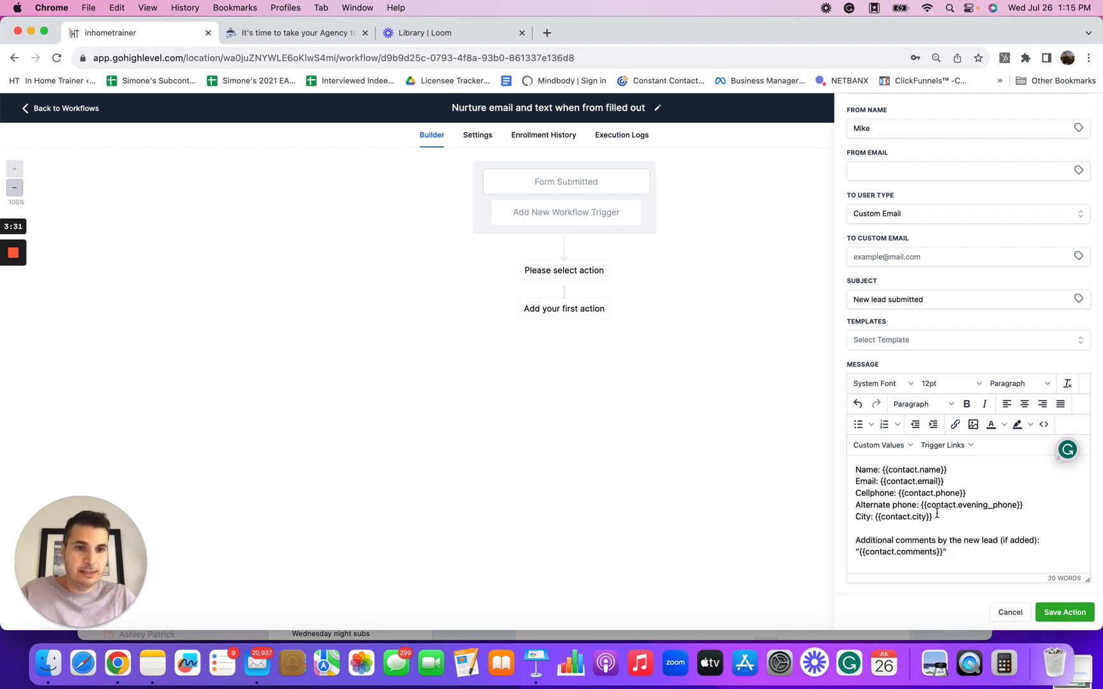
{"action": "scroll", "coordinate": [873, 493], "scroll_direction": "up", "scroll_amount": 2}
{"action": "scroll", "coordinate": [855, 486], "scroll_direction": "down", "scroll_amount": 2}
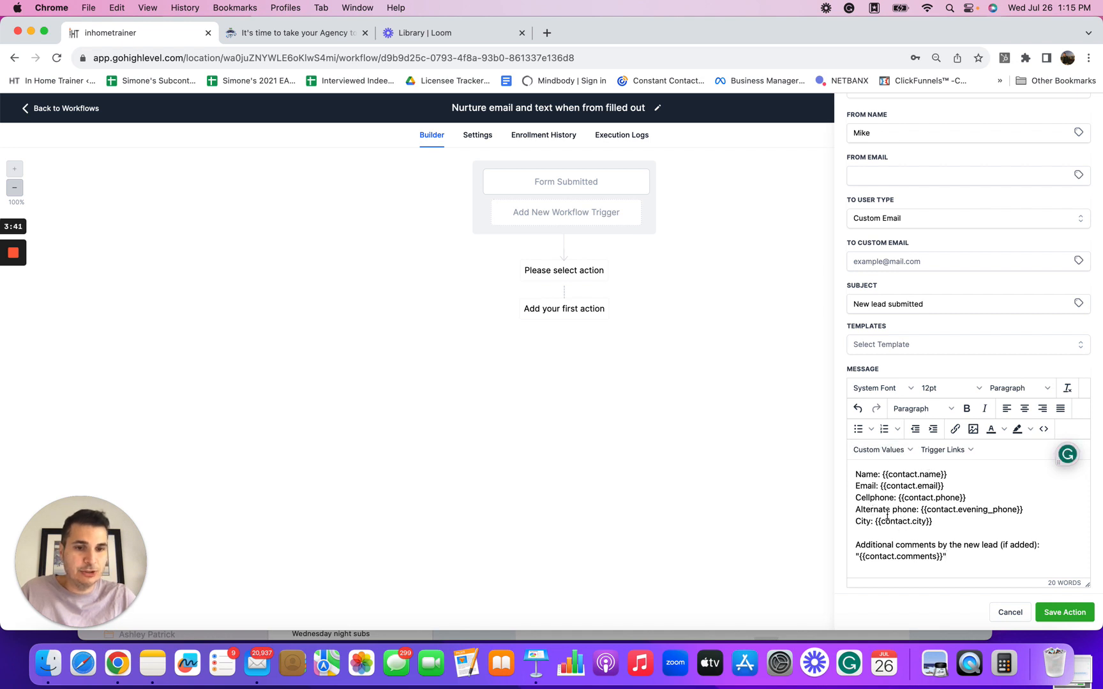
{"action": "scroll", "coordinate": [930, 536], "scroll_direction": "down", "scroll_amount": 3}
{"action": "scroll", "coordinate": [931, 538], "scroll_direction": "down", "scroll_amount": 1}
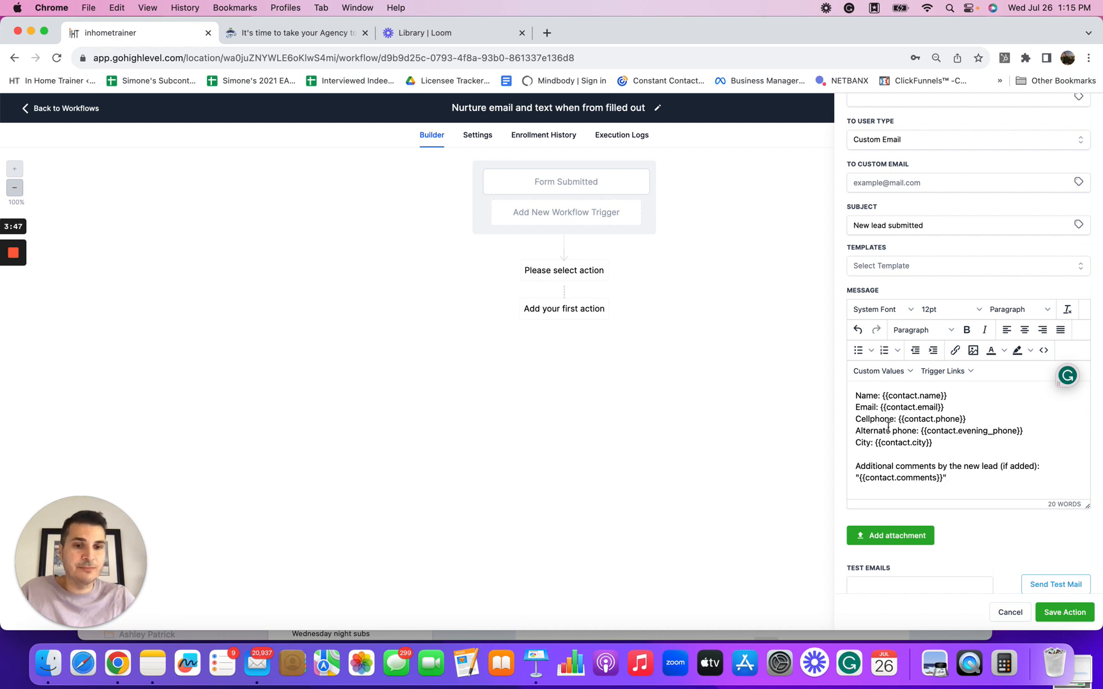
{"action": "scroll", "coordinate": [1033, 457], "scroll_direction": "down", "scroll_amount": 1}
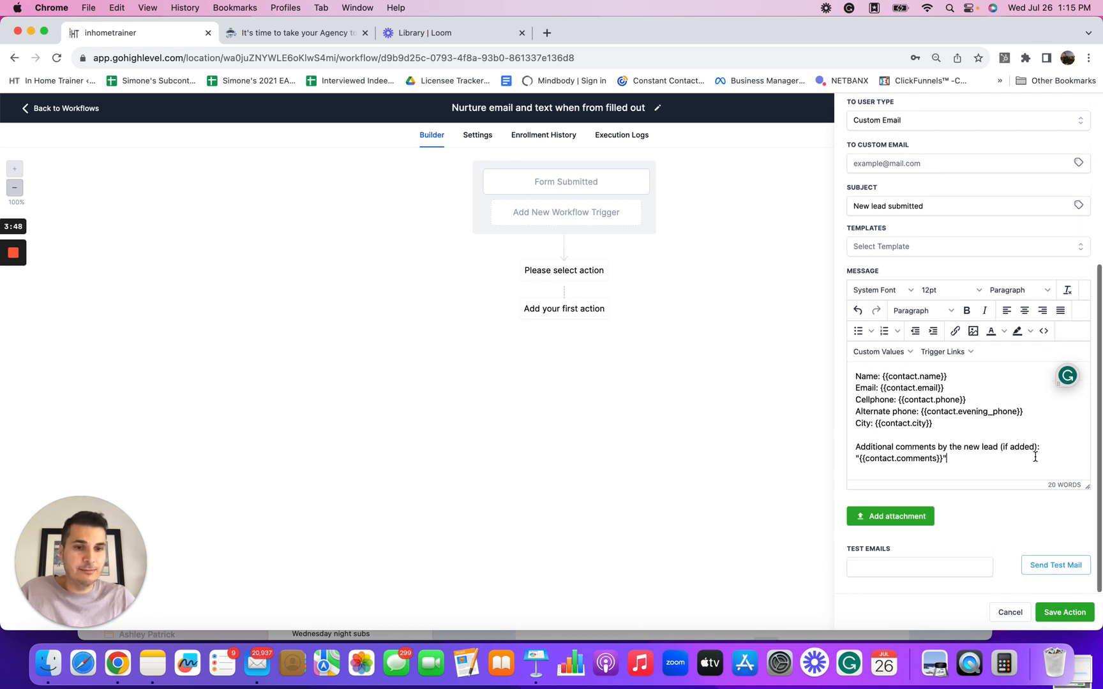
{"action": "left_click", "coordinate": [887, 564]}
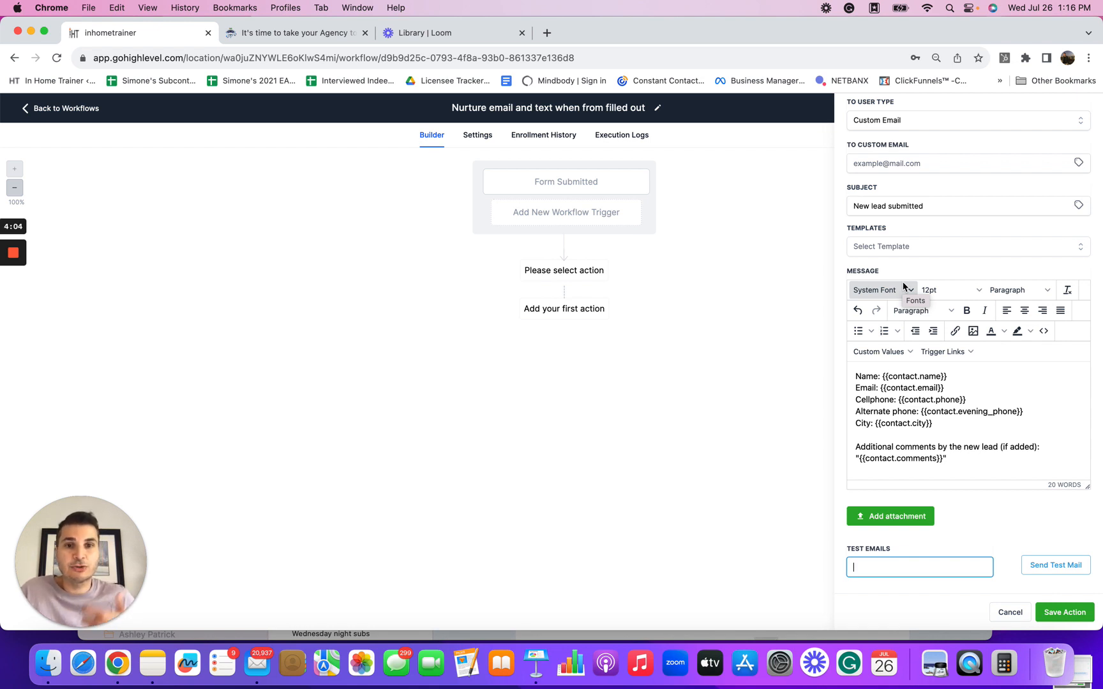
{"action": "left_click", "coordinate": [1013, 612]}
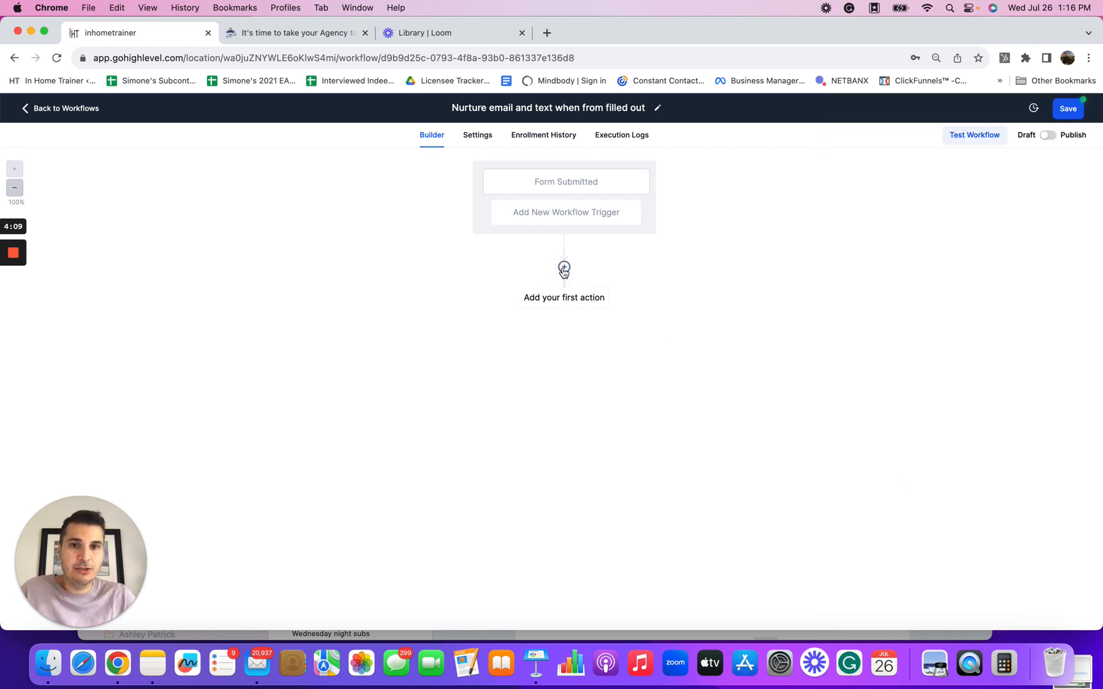
Step: Add a Send Email action and set its From Name to inhometrainer
{"action": "left_click", "coordinate": [563, 266]}
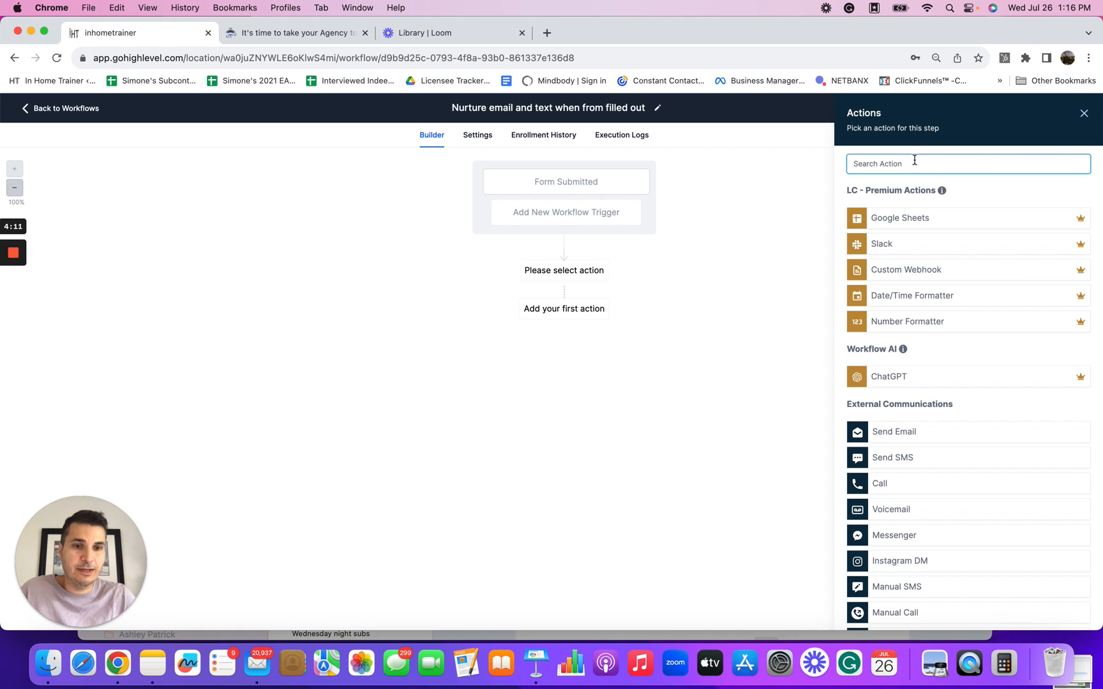
{"action": "left_click", "coordinate": [884, 438]}
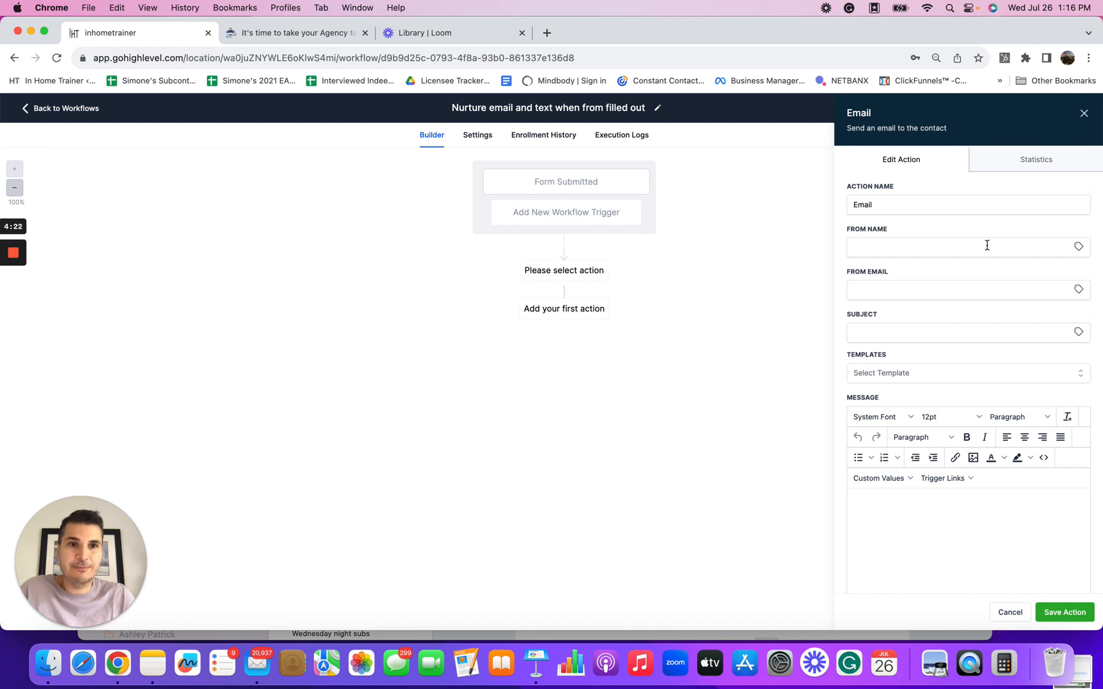
{"action": "left_click", "coordinate": [931, 248]}
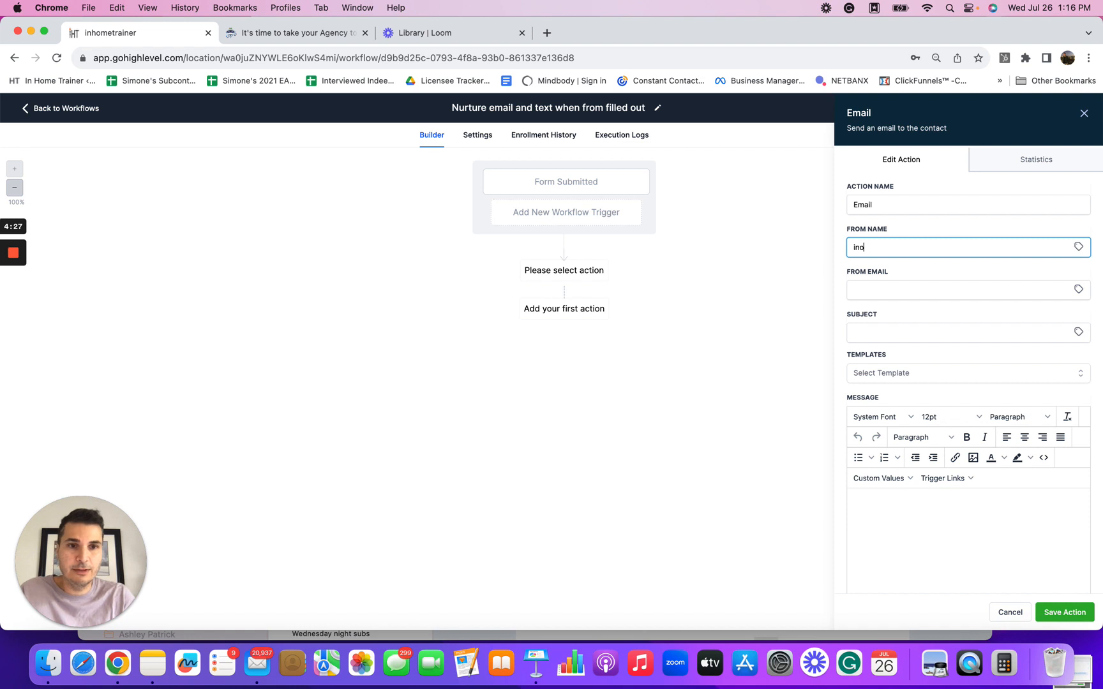
{"action": "type", "text": "inhometr"}
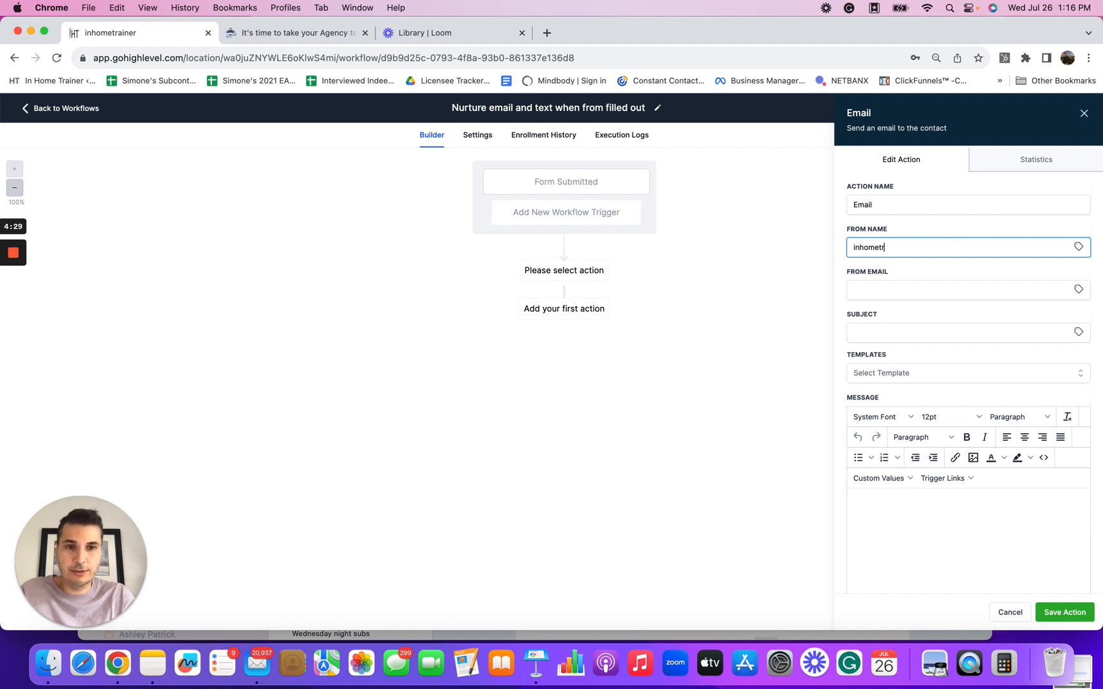
{"action": "type", "text": "ainer"}
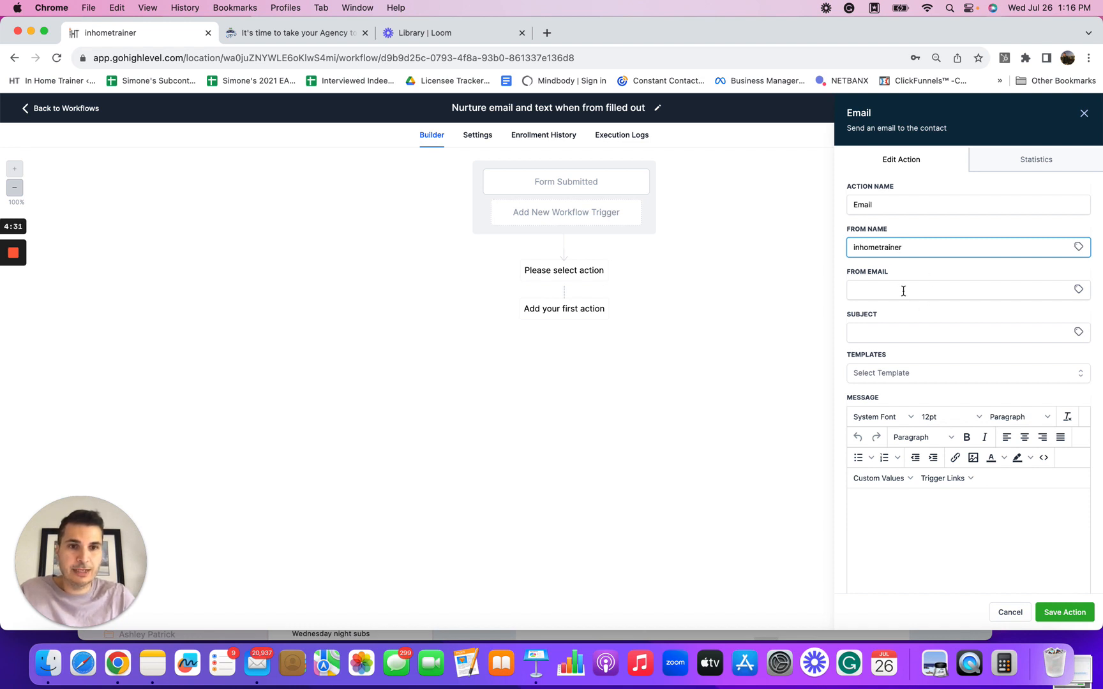
Step: Enter the sender's e-mail address in the email action's From Email field
{"action": "left_click", "coordinate": [902, 291]}
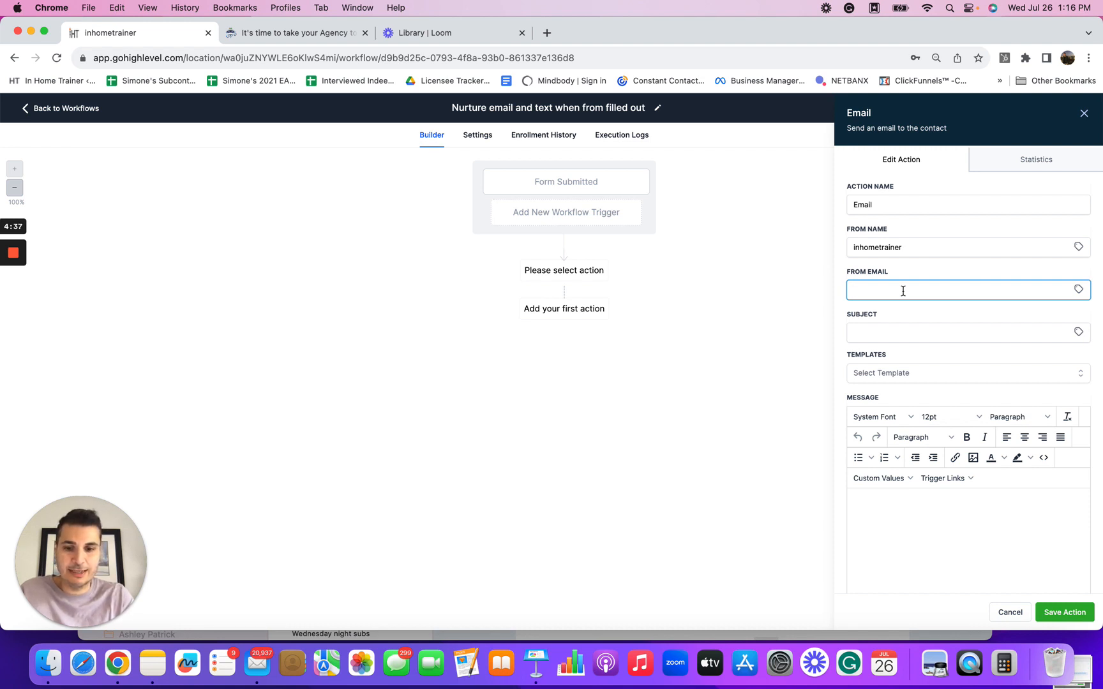
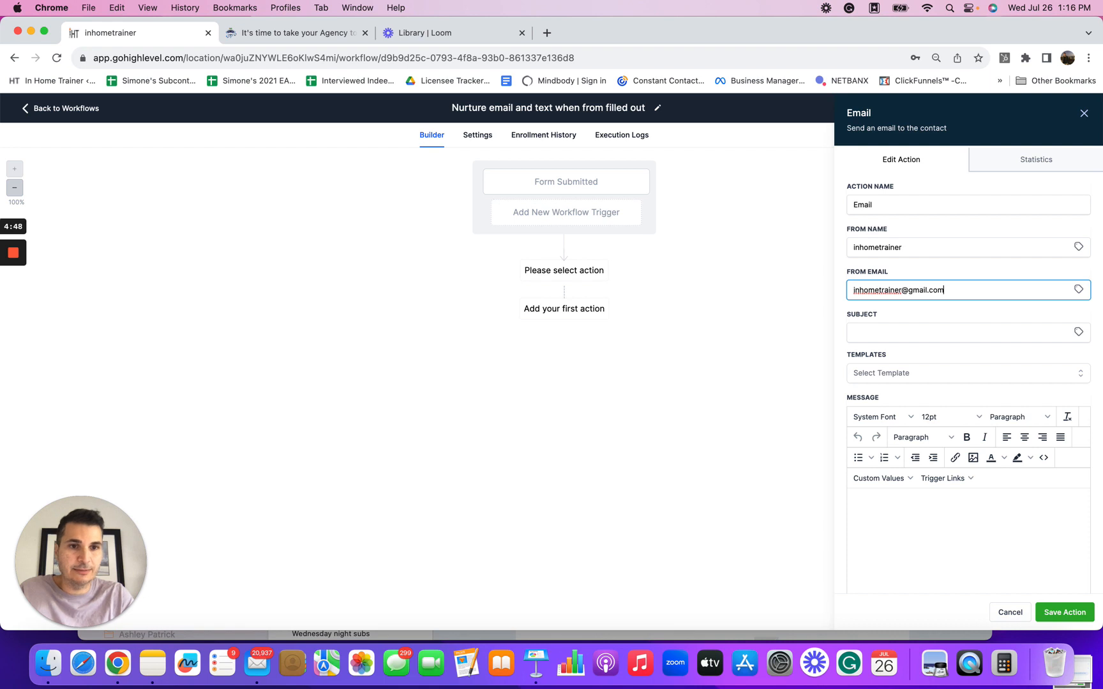
Step: Set the email's subject to "We received your info"
{"action": "left_click", "coordinate": [881, 335]}
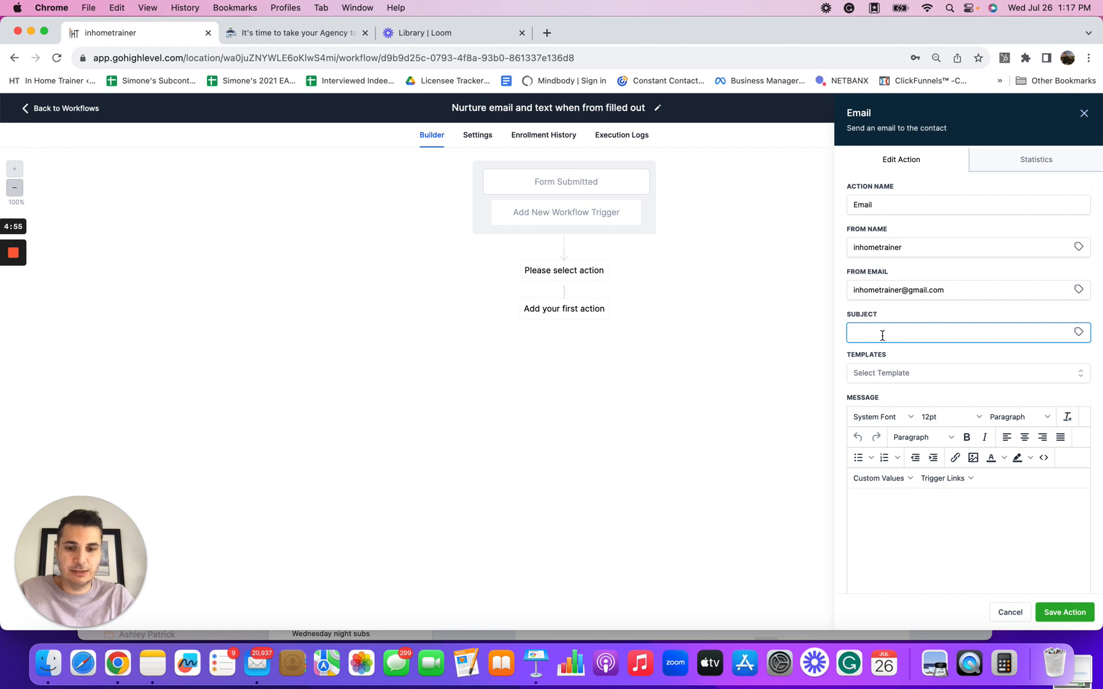
{"action": "type", "text": "W"}
{"action": "key", "text": "BackSpace"}
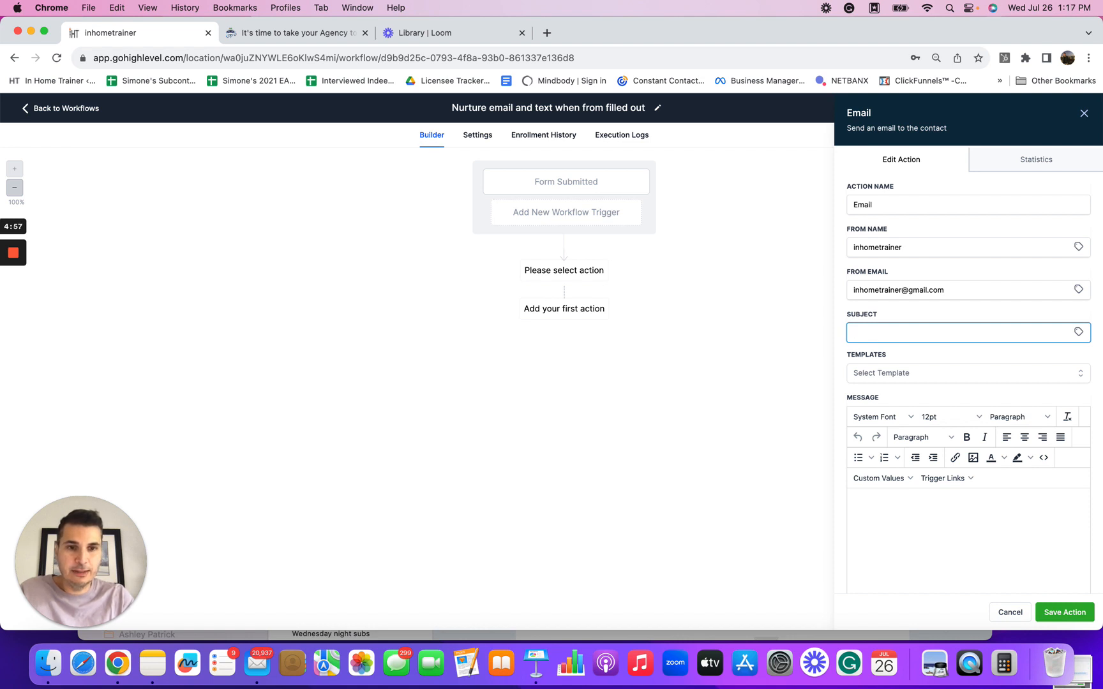
{"action": "type", "text": "We re"}
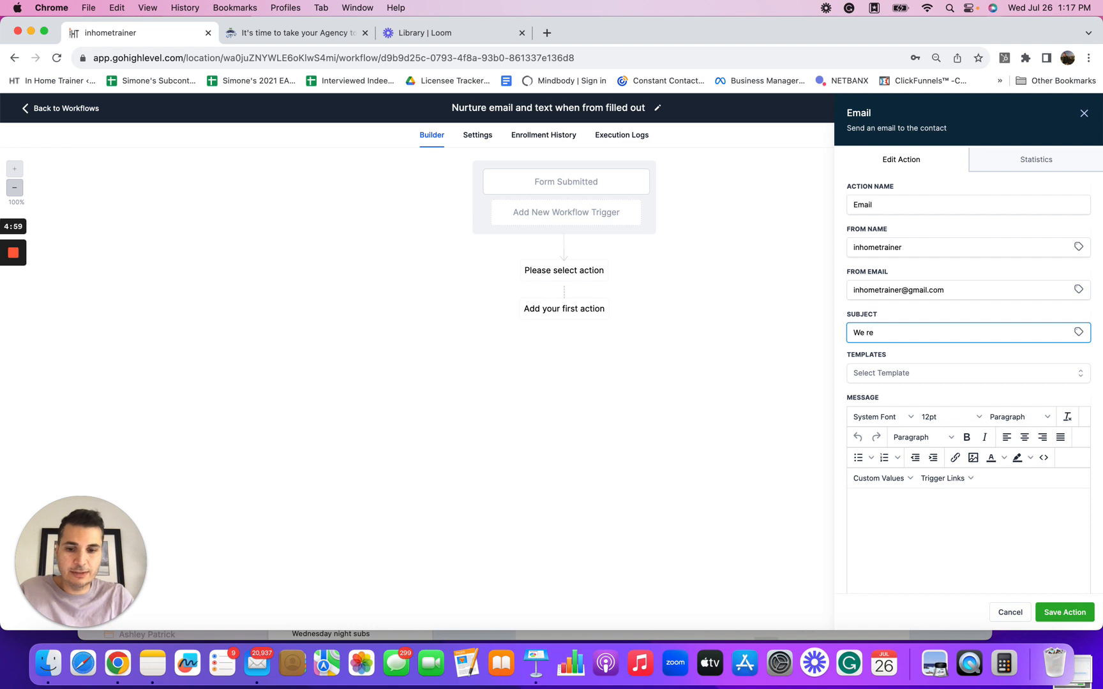
{"action": "type", "text": "ceveid"}
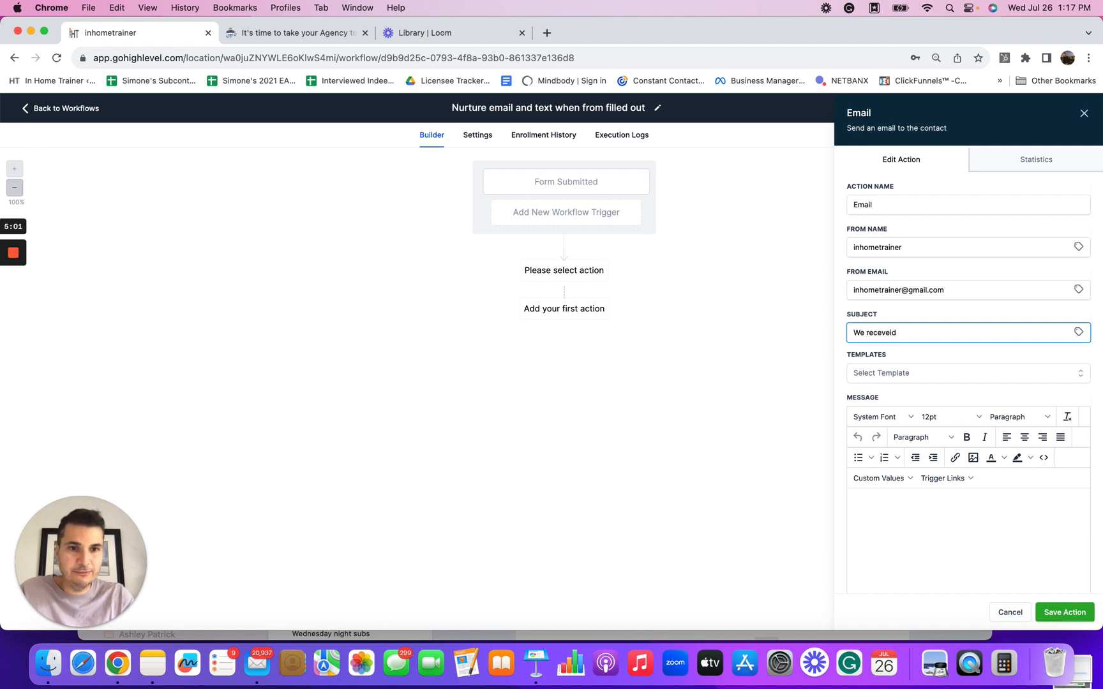
{"action": "key", "text": "BackSpace"}
{"action": "key", "text": "BackSpace"}
{"action": "key", "text": "BackSpace"}
{"action": "key", "text": "BackSpace"}
{"action": "type", "text": "veid your"}
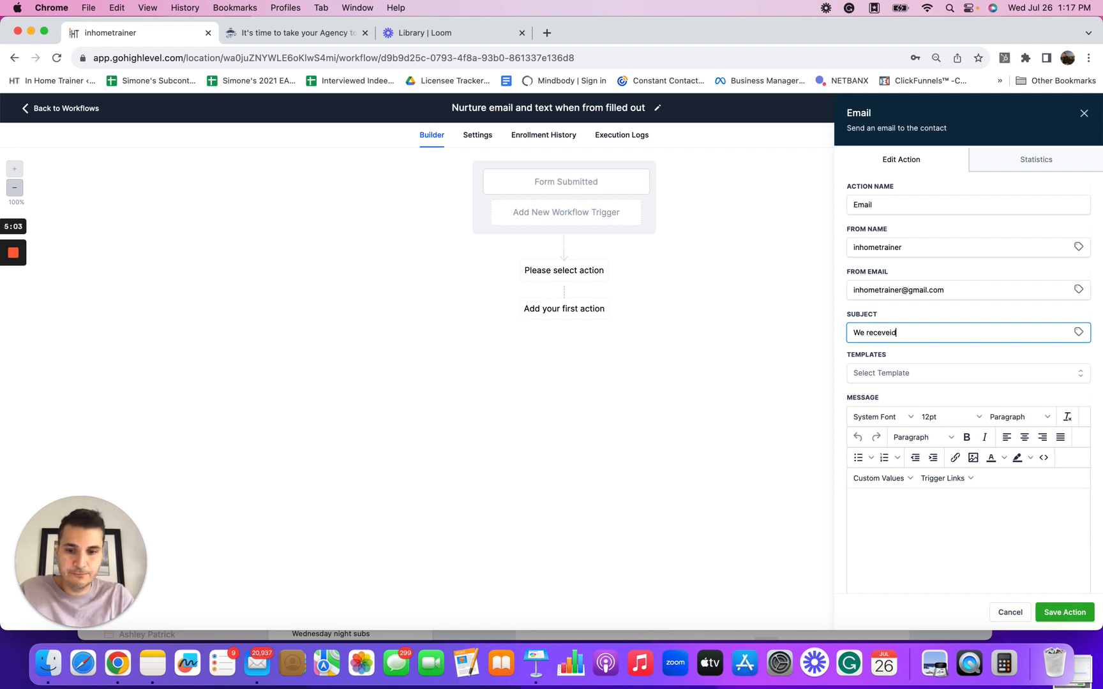
{"action": "type", "text": " info"}
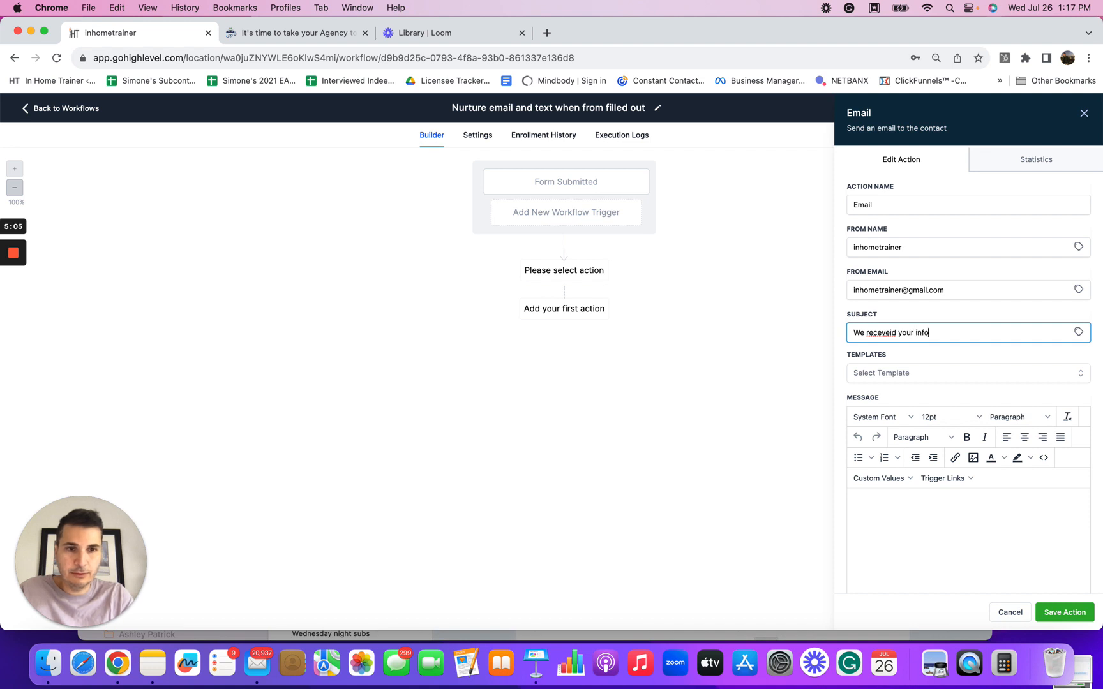
{"action": "left_click", "coordinate": [901, 331]}
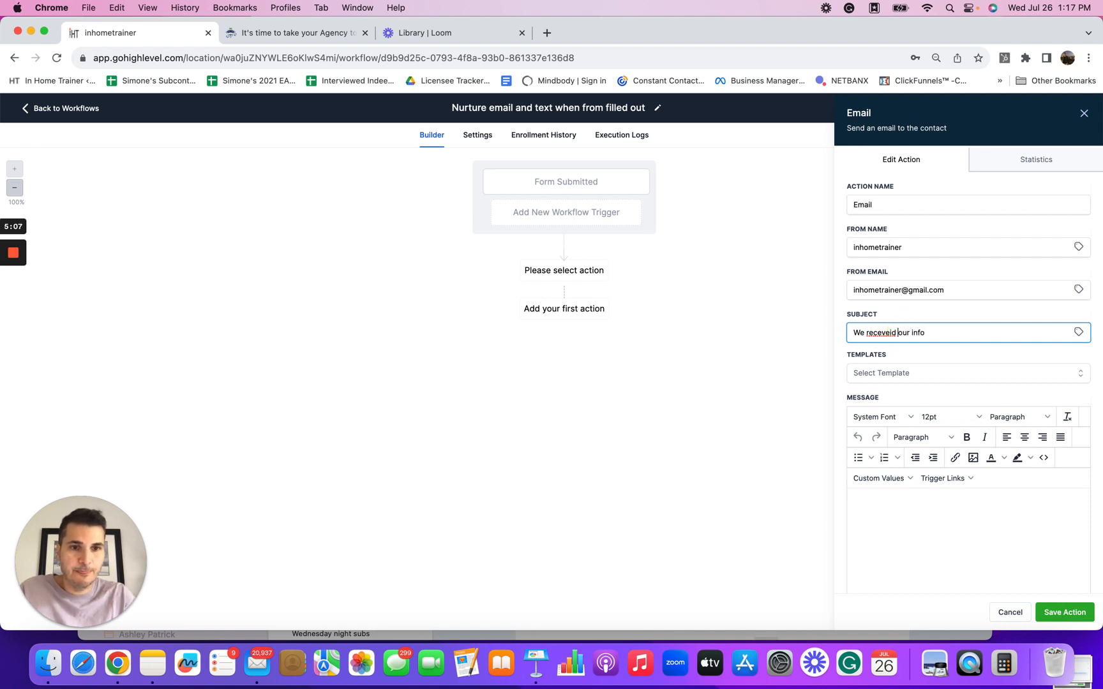
{"action": "key", "text": "BackSpace"}
{"action": "key", "text": "BackSpace"}
{"action": "key", "text": "BackSpace"}
{"action": "key", "text": "BackSpace"}
{"action": "key", "text": "BackSpace"}
{"action": "key", "text": "BackSpace"}
{"action": "key", "text": "BackSpace"}
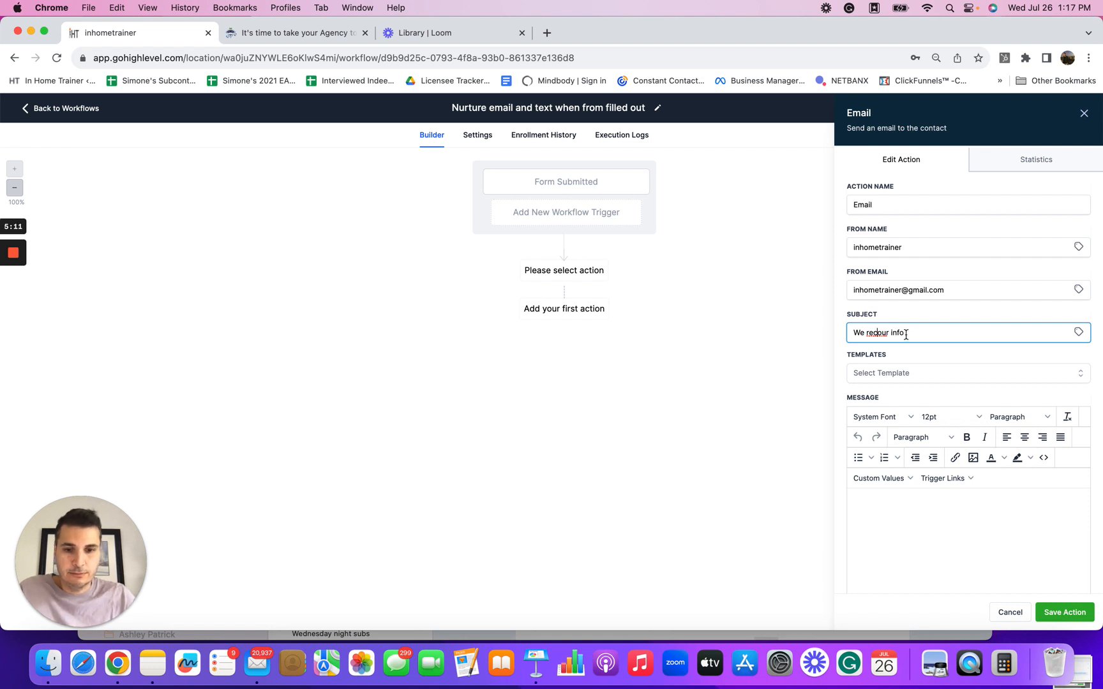
{"action": "type", "text": "eived y"}
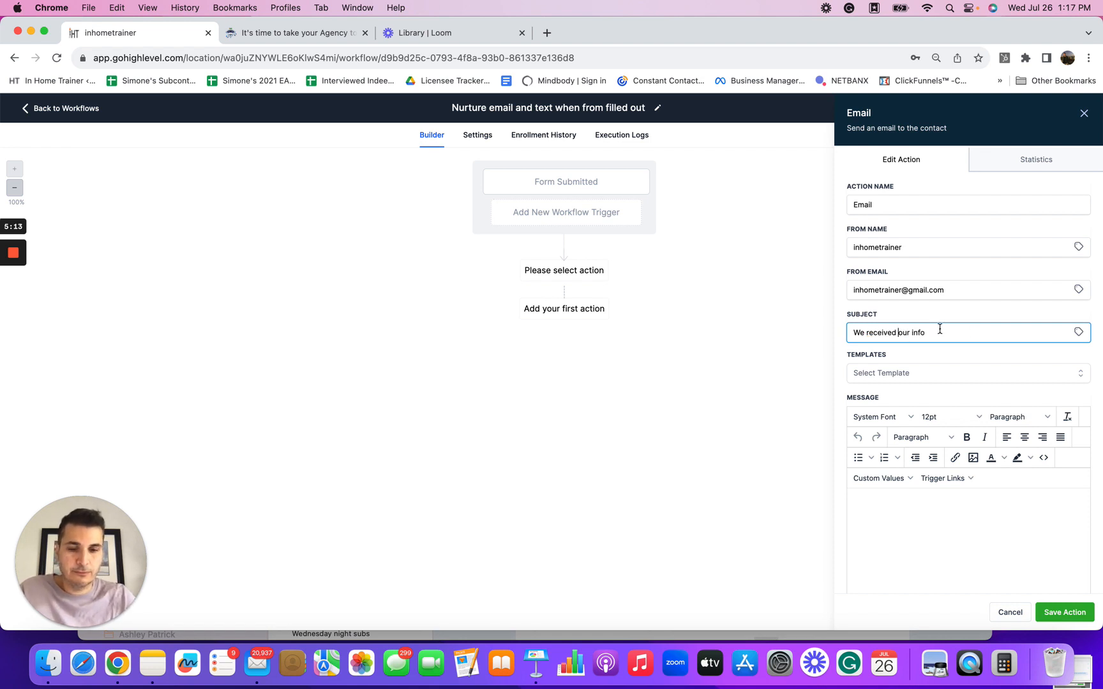
Step: Start the email message with "Hey {{contact.name}}", pasting the lead details block and deleting everything after the name tag
{"action": "left_click", "coordinate": [877, 497]}
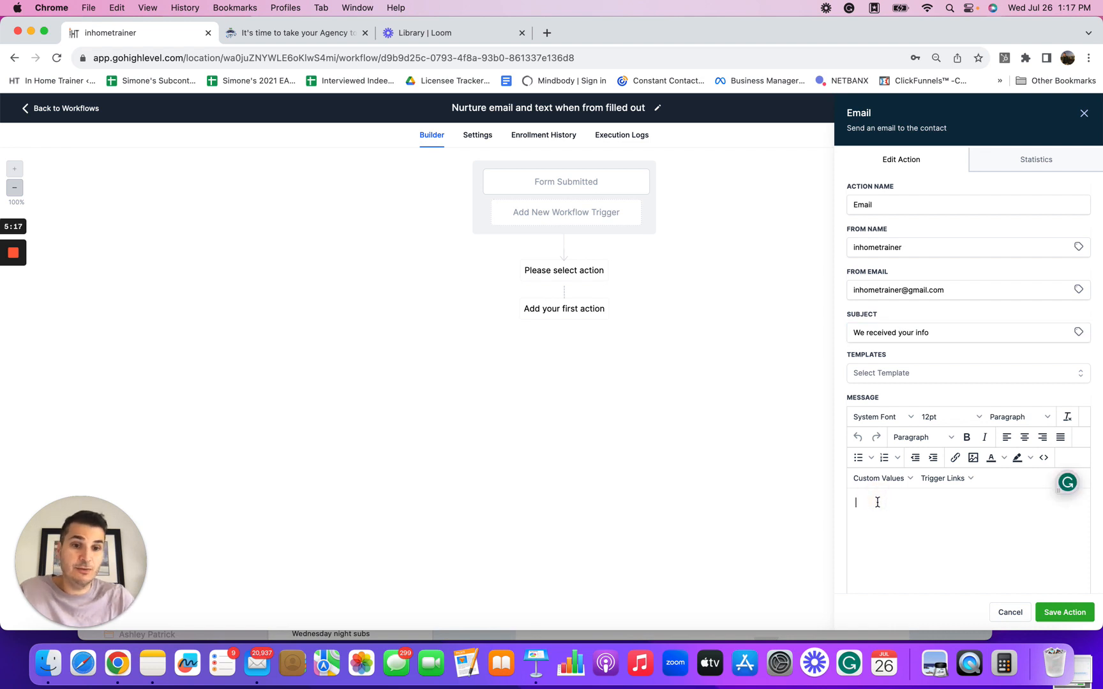
{"action": "type", "text": "Hey"}
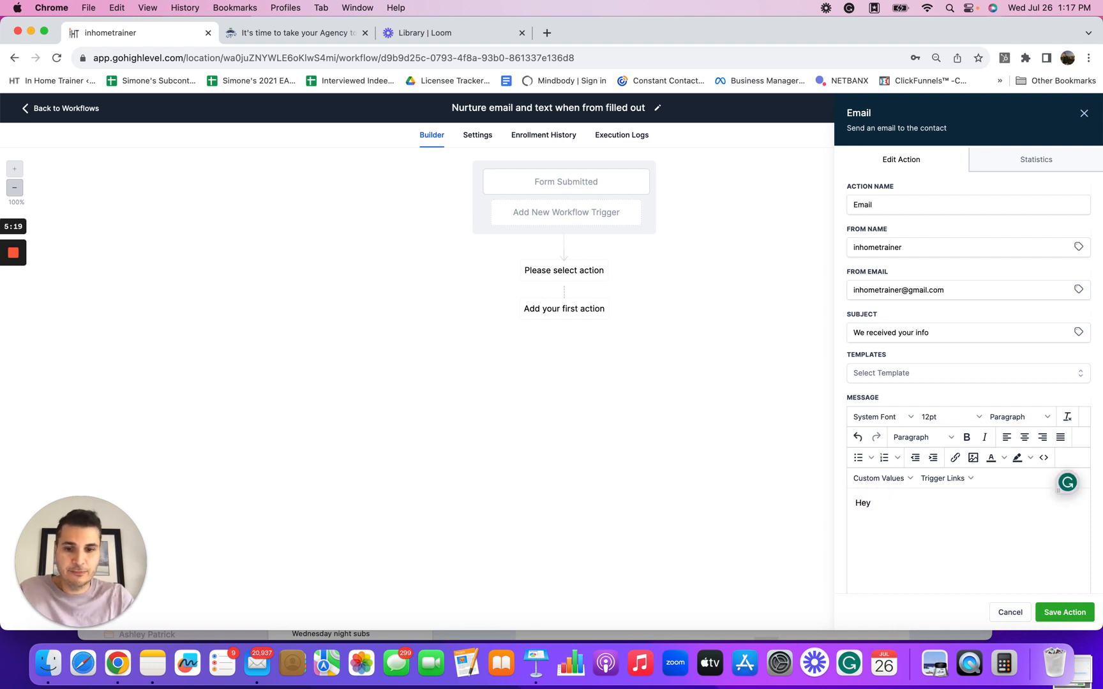
{"action": "type", "text": "Name: {{contact.name}} Email: {{contact.email}} Cellphone: {{contact.phone}} Alternate phone: {{contact.evening_phone}} City: {{contact.city}}  Additional comments by the new lead (if added): \"{{contact.comments}}\""}
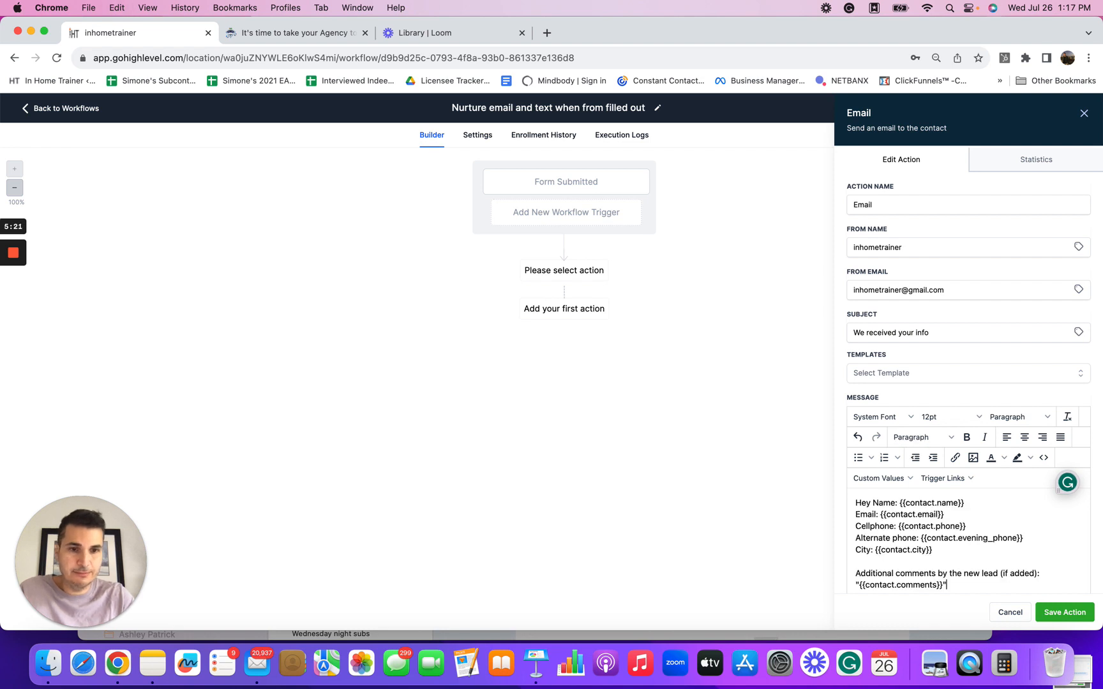
{"action": "left_click_drag", "start_coordinate": [898, 502], "coordinate": [876, 503]}
{"action": "key", "text": "BackSpace"}
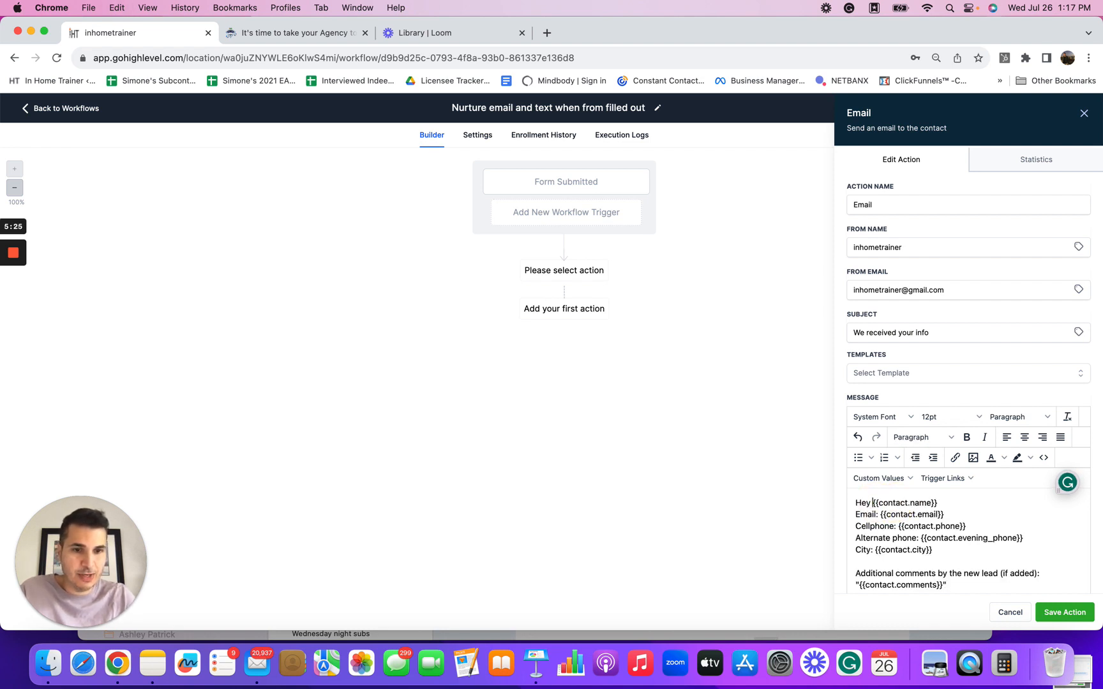
{"action": "left_click", "coordinate": [949, 504]}
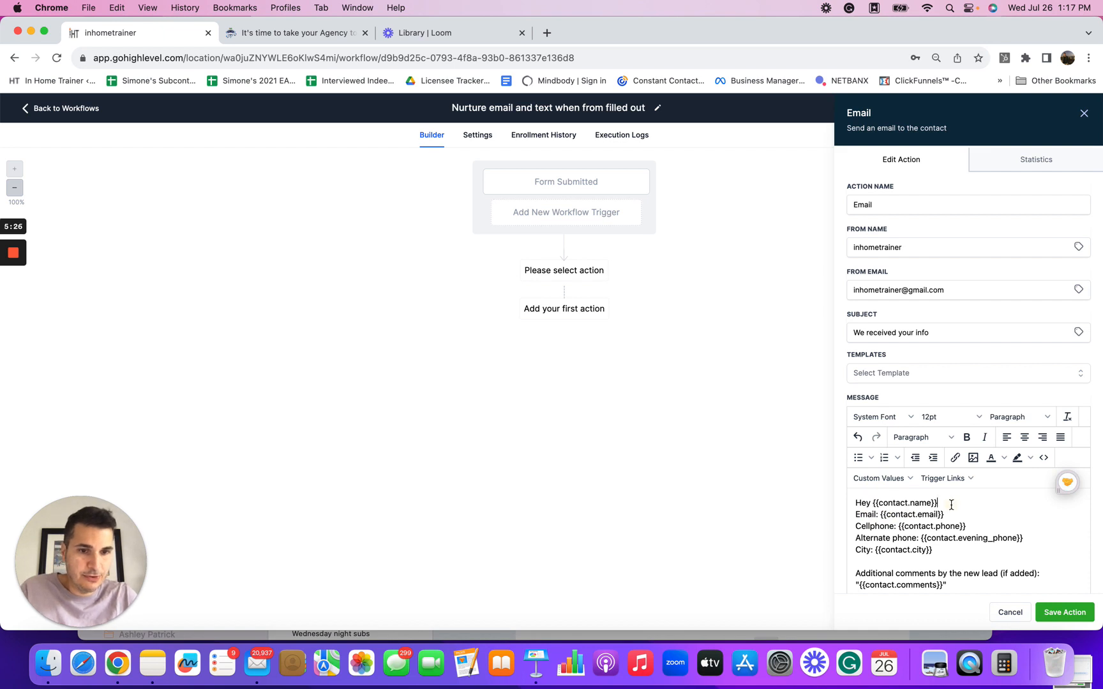
{"action": "key", "text": "Return"}
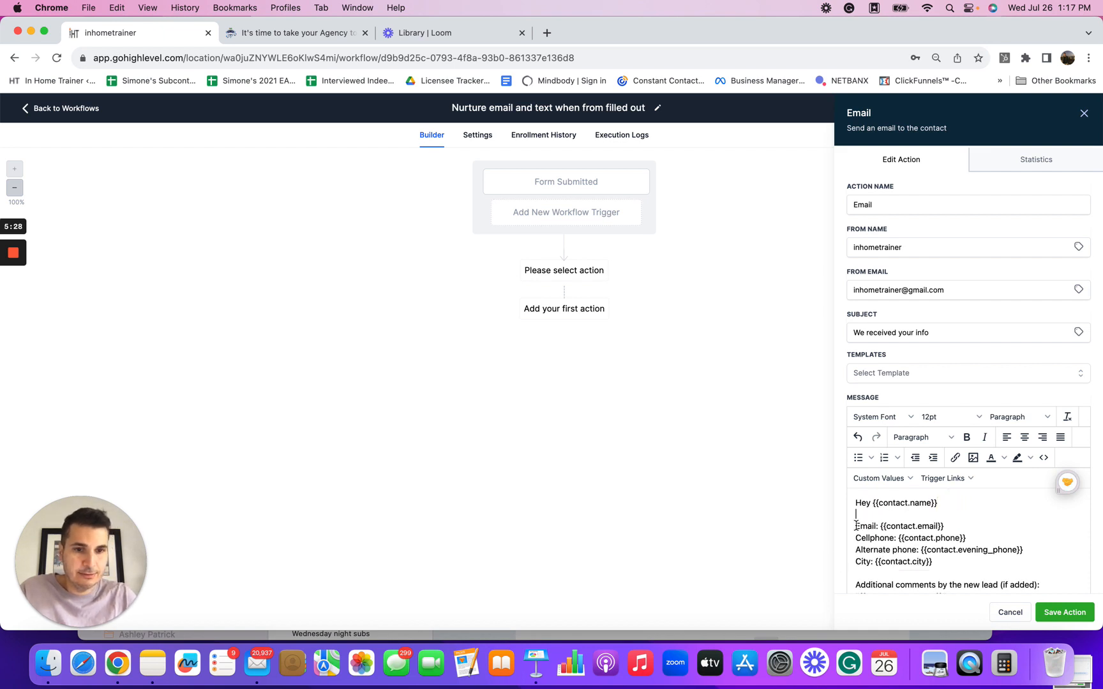
{"action": "left_click_drag", "start_coordinate": [855, 525], "coordinate": [953, 468]}
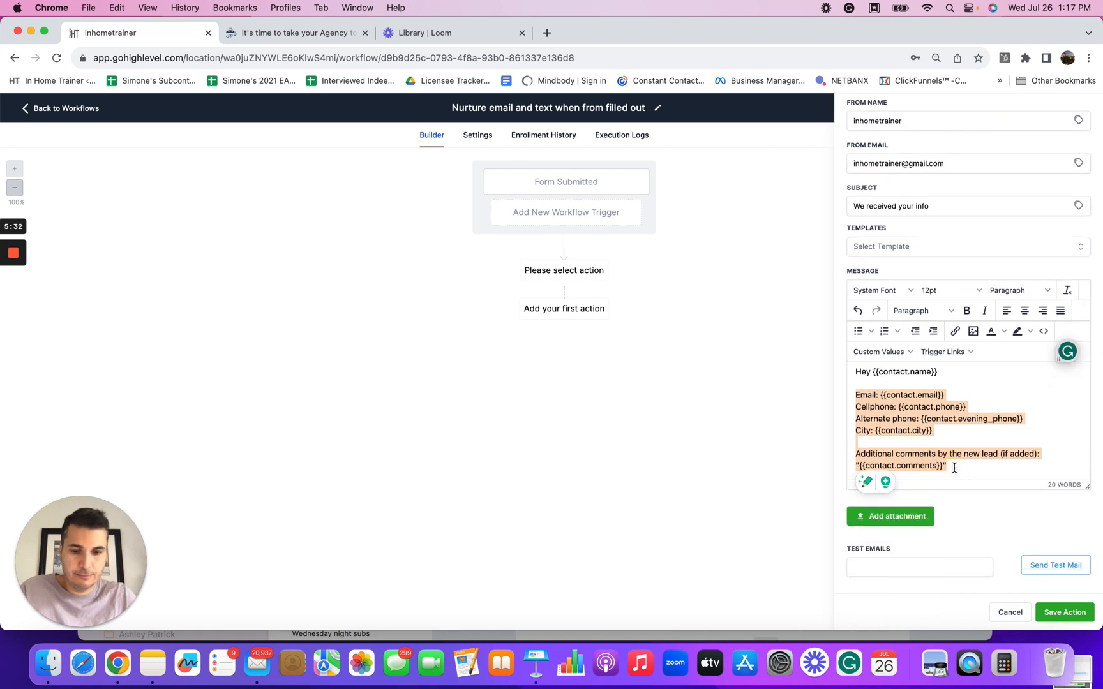
{"action": "key", "text": "BackSpace"}
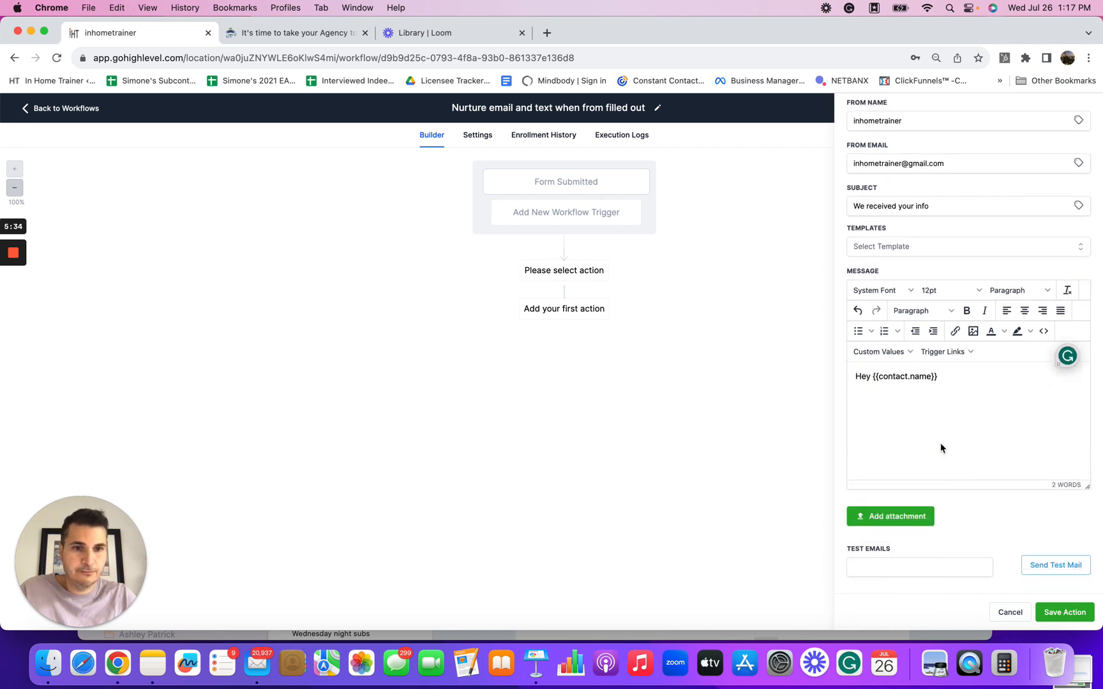
Step: Add the line "We received your enquiry thank you. Is there a good time to chat?" and save the email action
{"action": "left_click", "coordinate": [871, 405]}
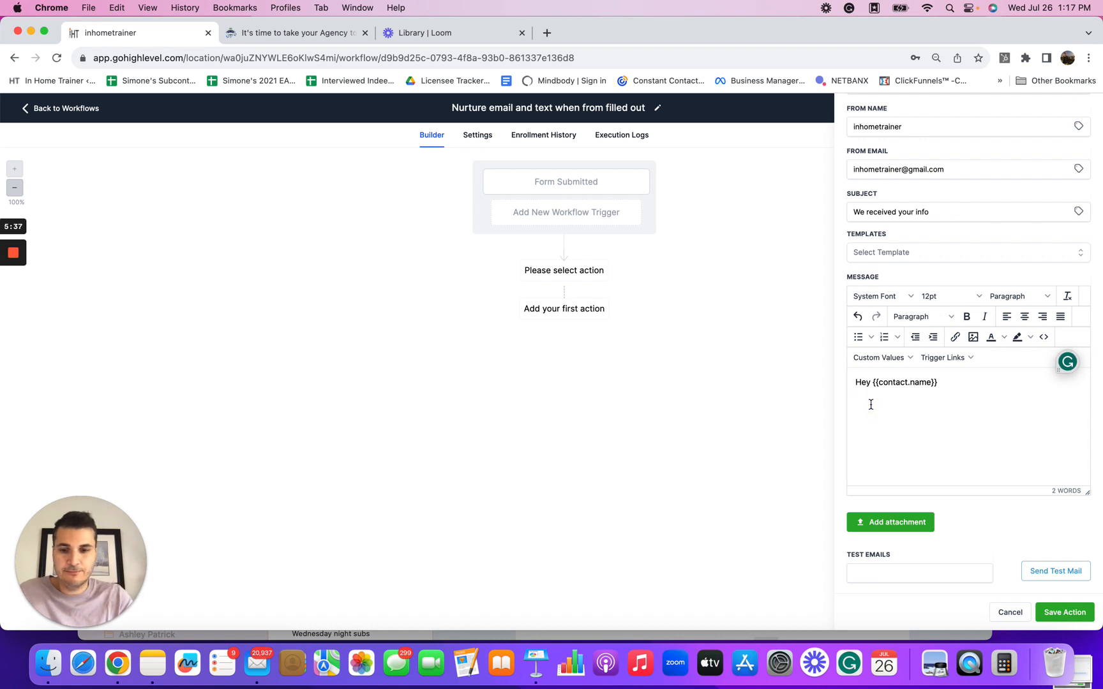
{"action": "type", "text": "We recei"}
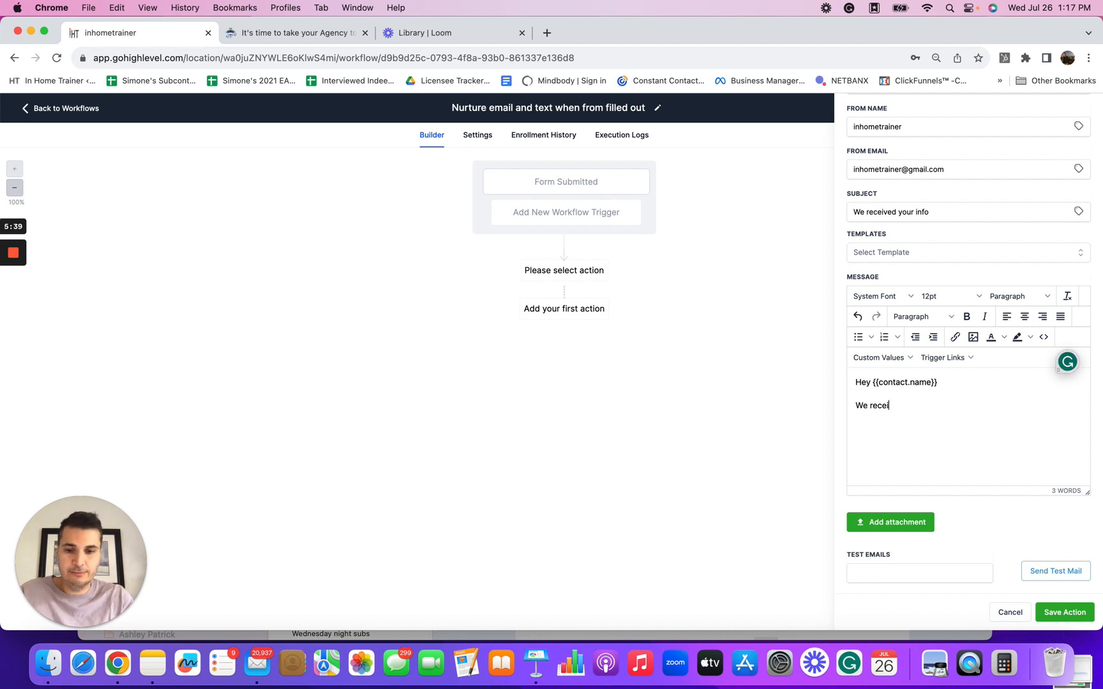
{"action": "type", "text": "ved your "}
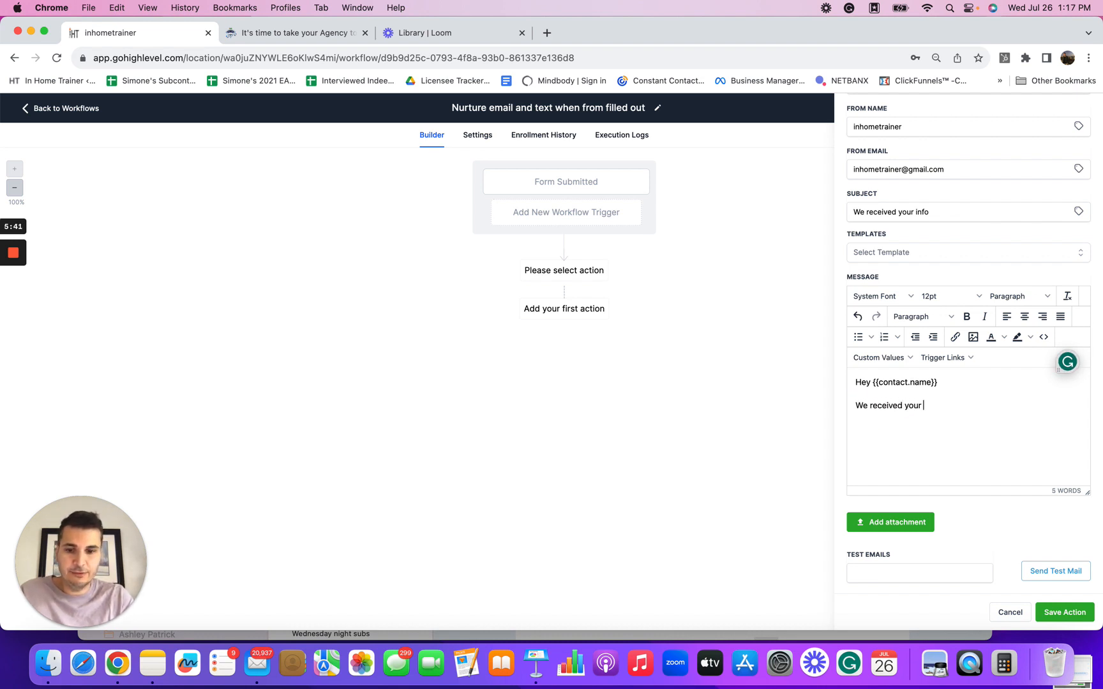
{"action": "type", "text": "enquiry t"}
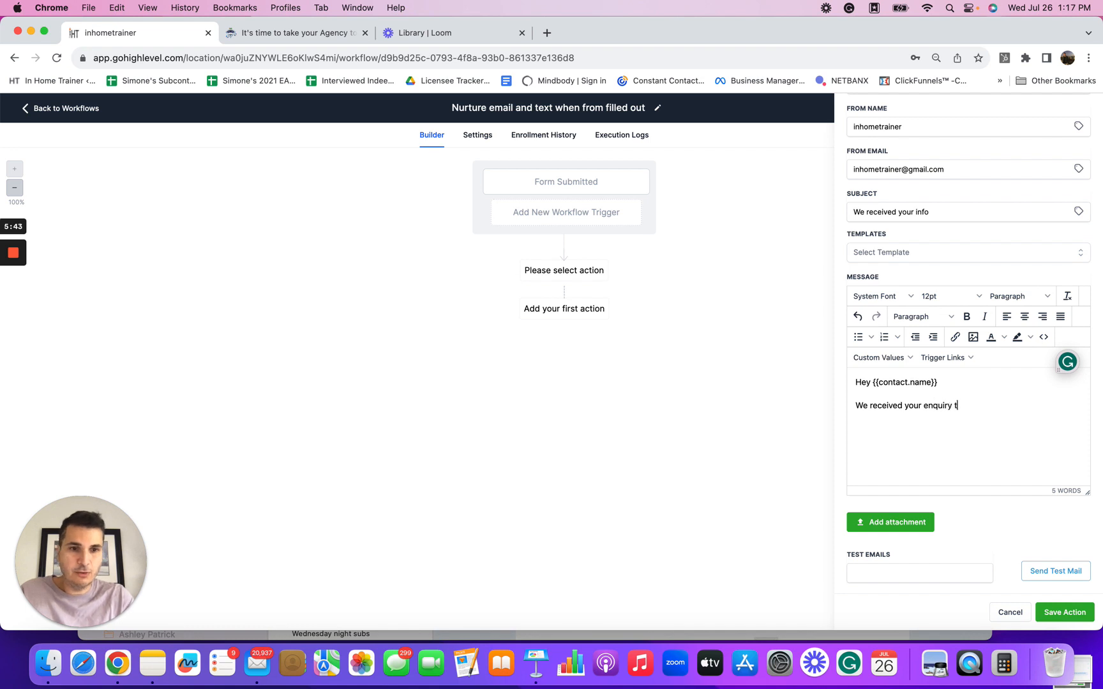
{"action": "type", "text": "aank you"}
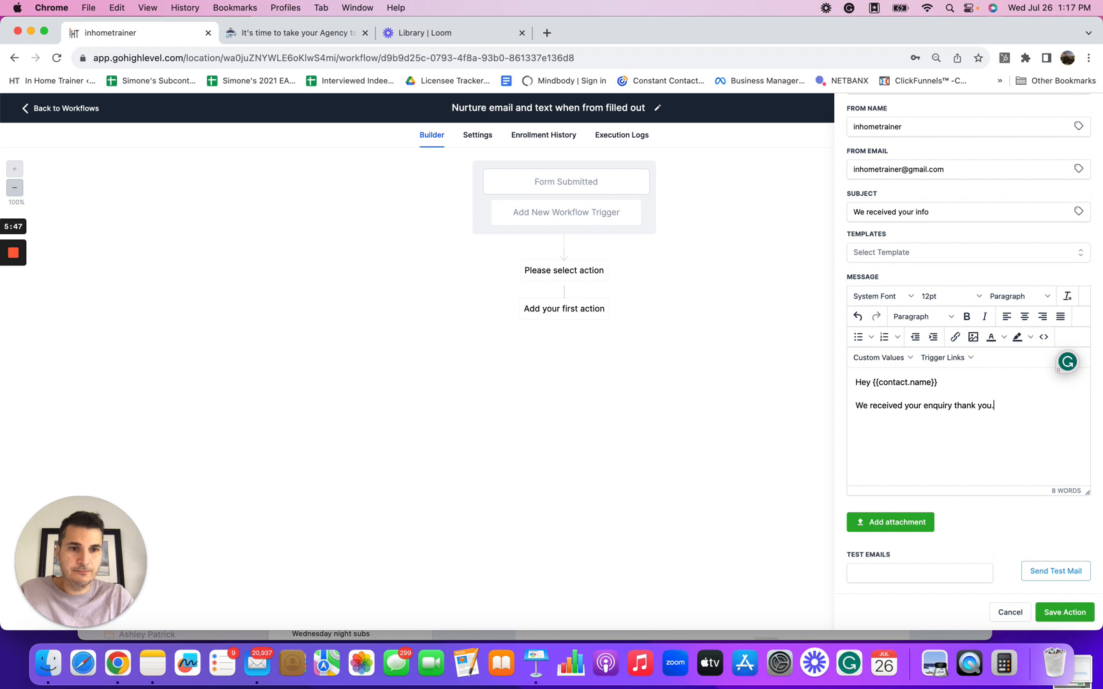
{"action": "type", "text": ".  "}
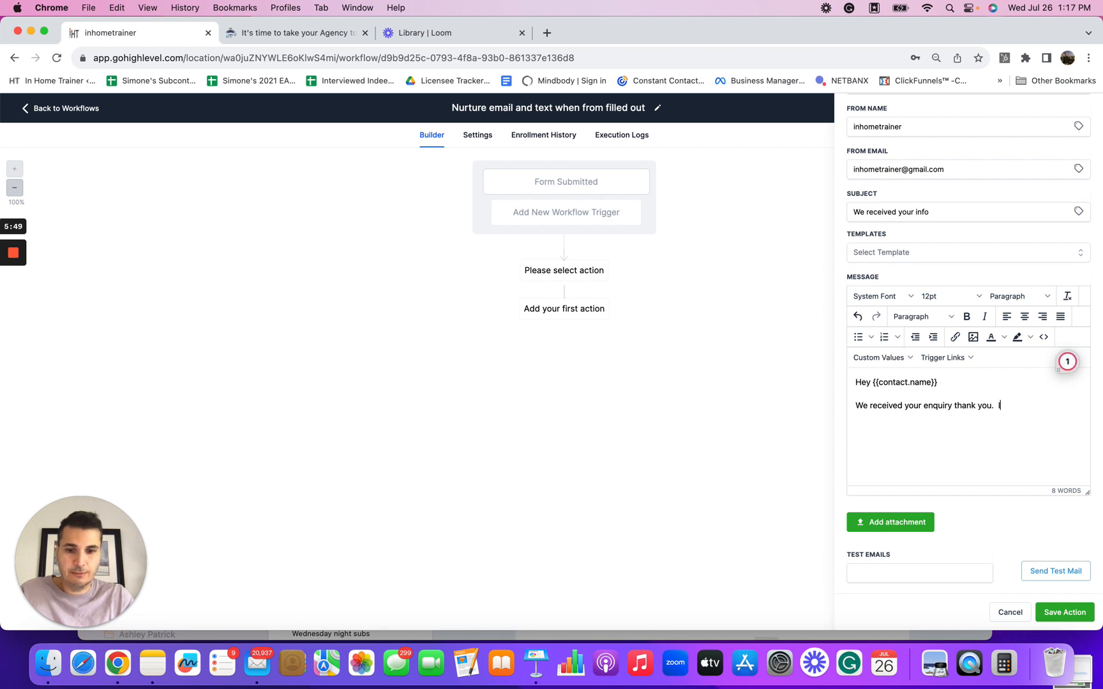
{"action": "type", "text": "Is there a g"}
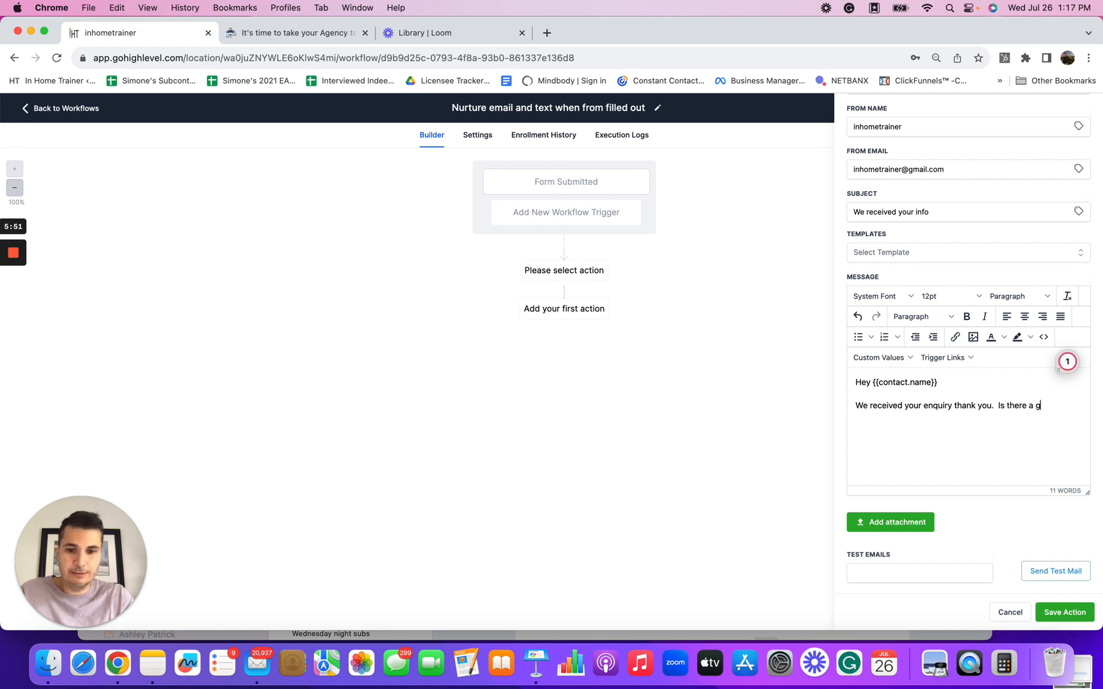
{"action": "type", "text": "ood time to chat?"}
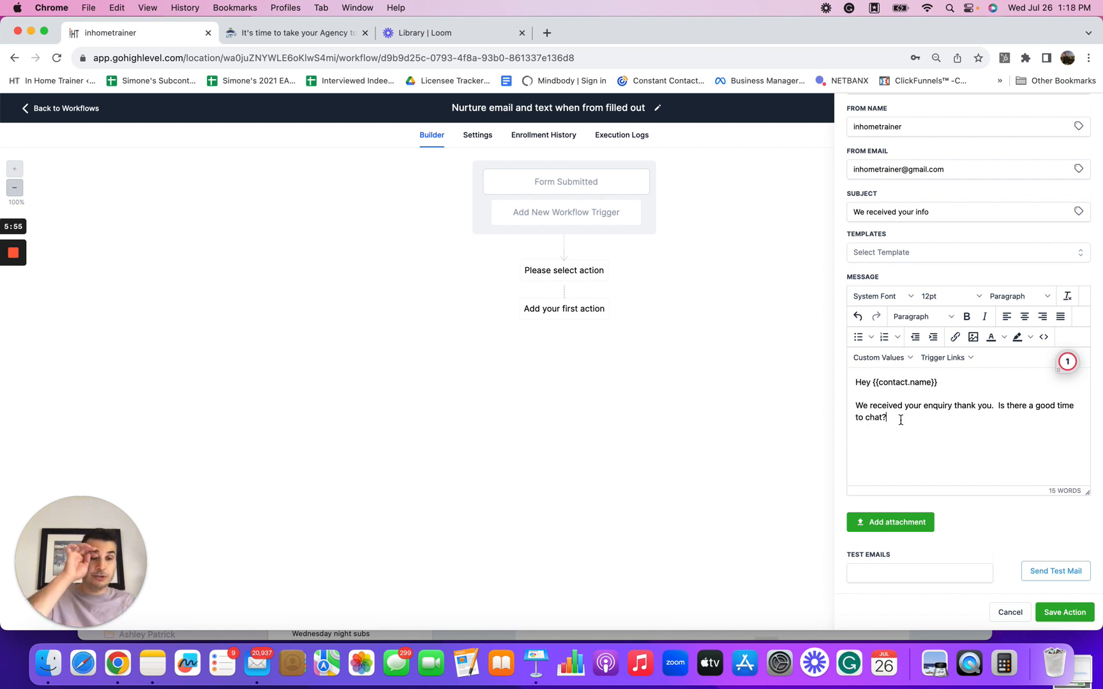
{"action": "scroll", "coordinate": [904, 458], "scroll_direction": "down", "scroll_amount": 1}
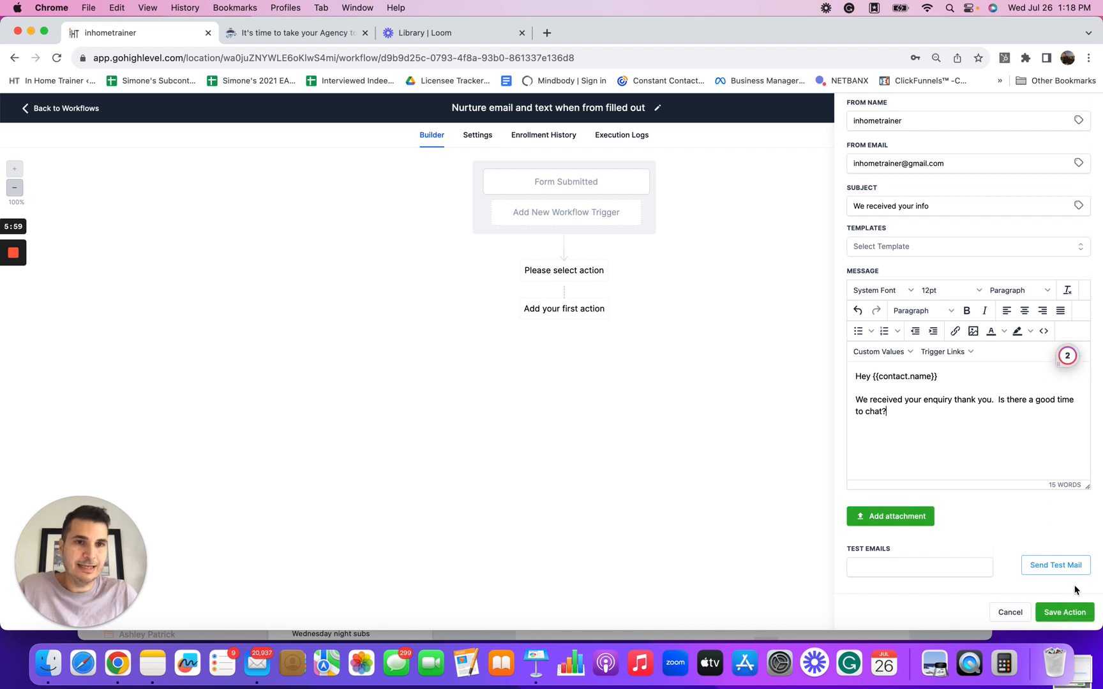
{"action": "left_click", "coordinate": [1064, 609]}
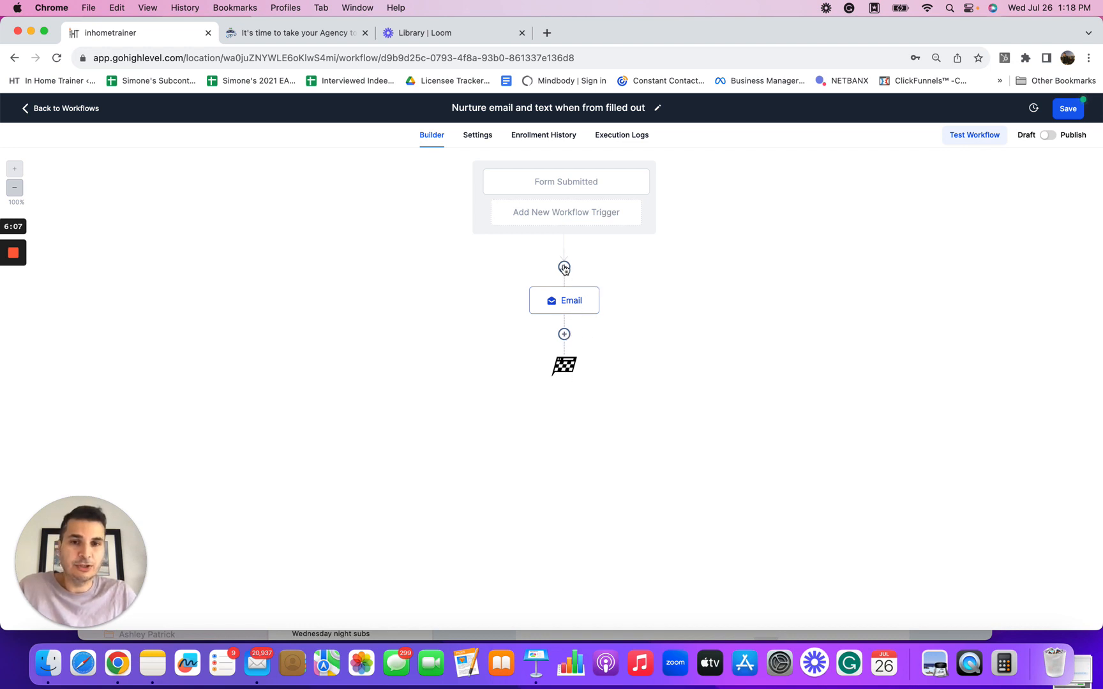
Step: Add a Send SMS action below the email step
{"action": "left_click", "coordinate": [564, 334]}
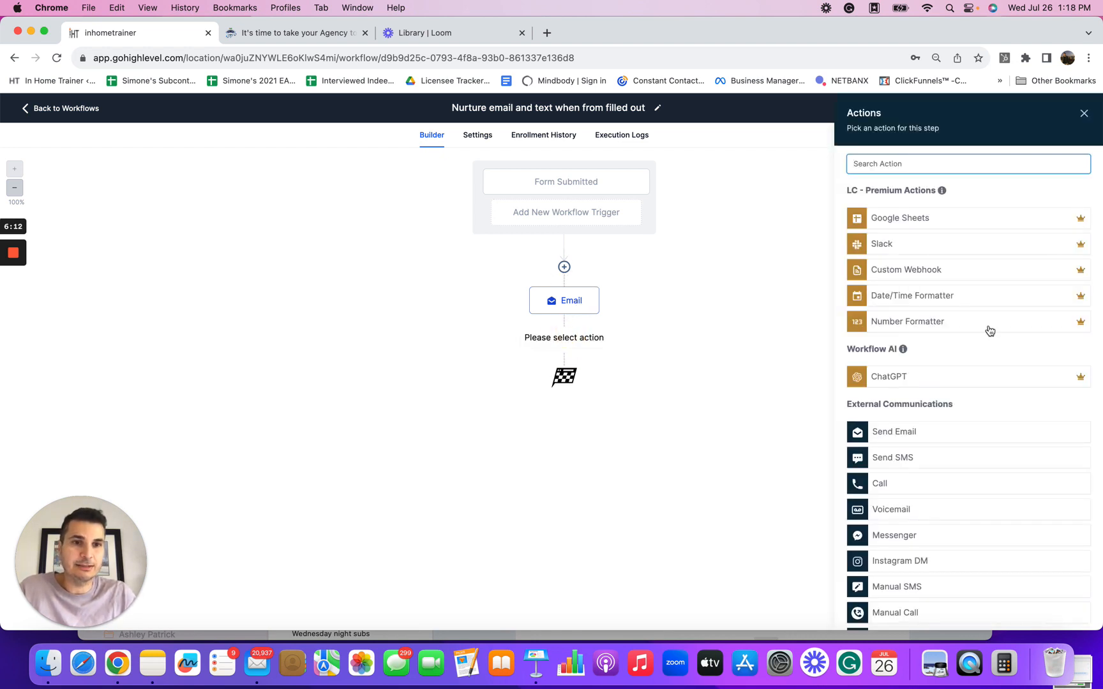
{"action": "left_click", "coordinate": [893, 466]}
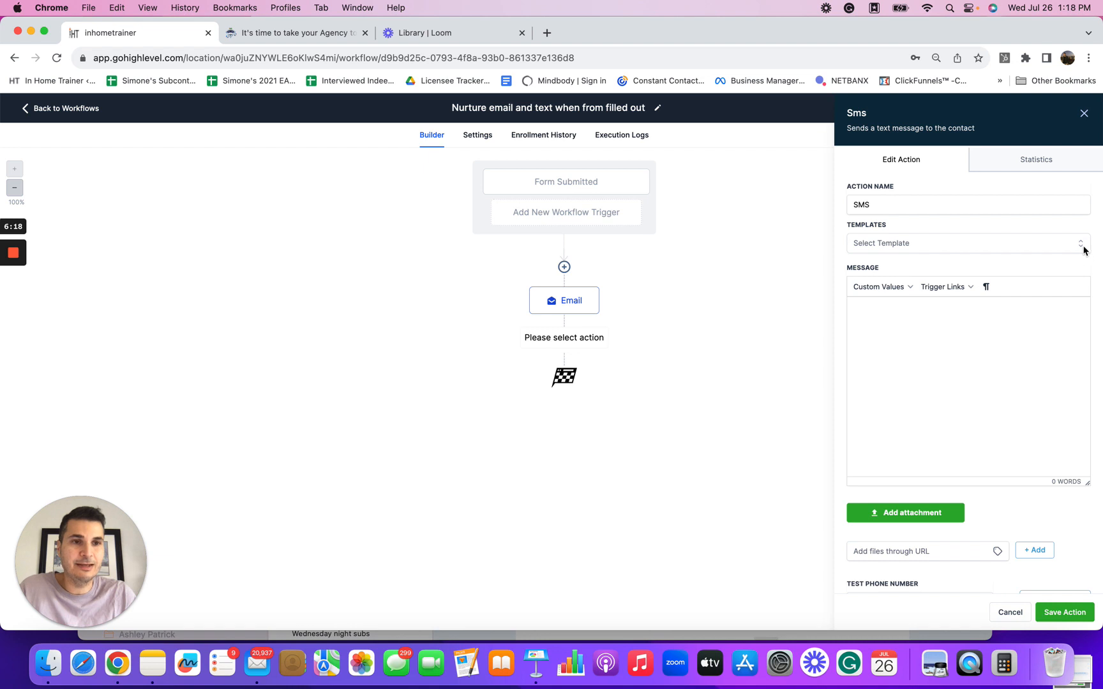
{"action": "left_click", "coordinate": [1080, 245]}
{"action": "left_click", "coordinate": [1050, 237]}
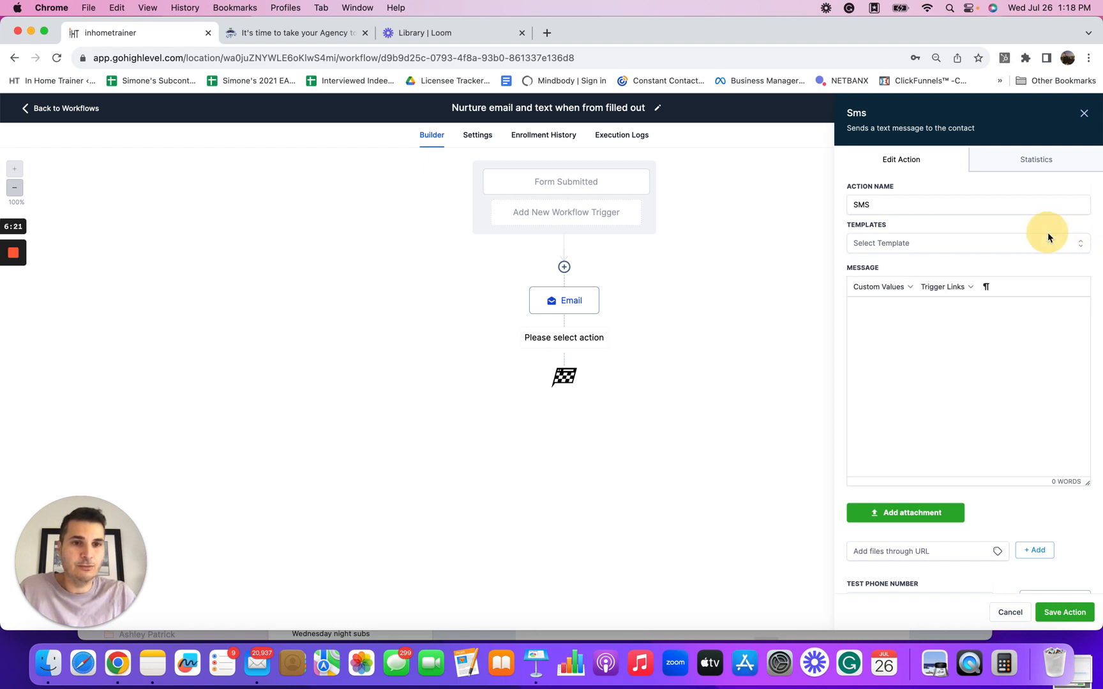
{"action": "left_click", "coordinate": [902, 317]}
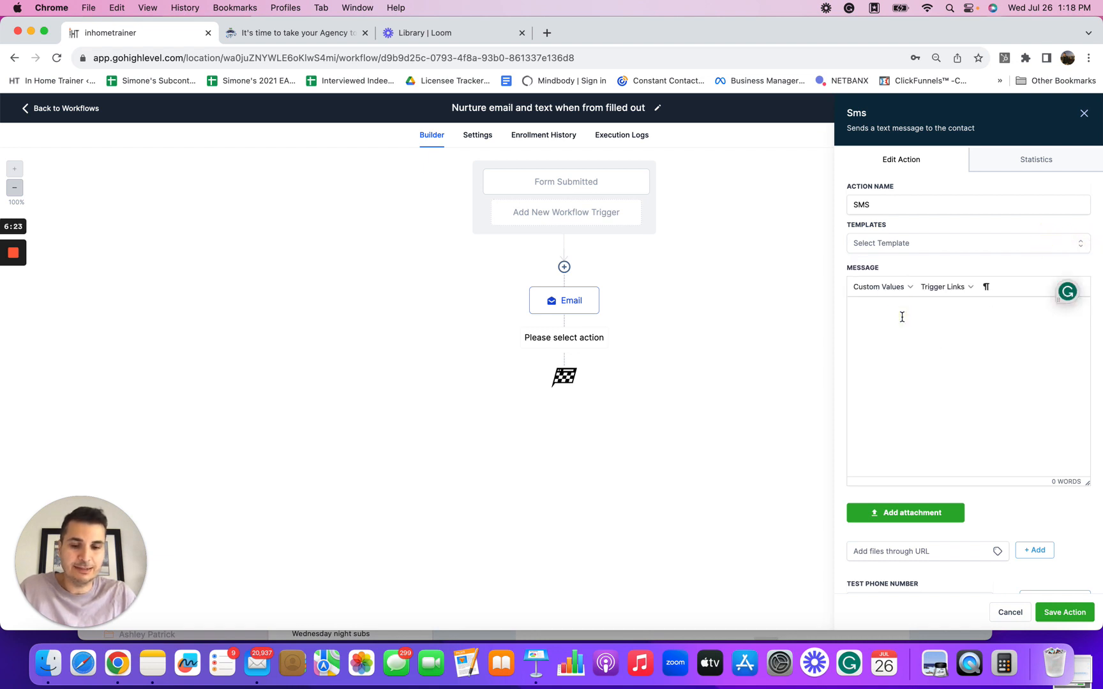
Step: Write the SMS message "Hey super excited that you are interested in learning more about our services."
{"action": "type", "text": "Hye"}
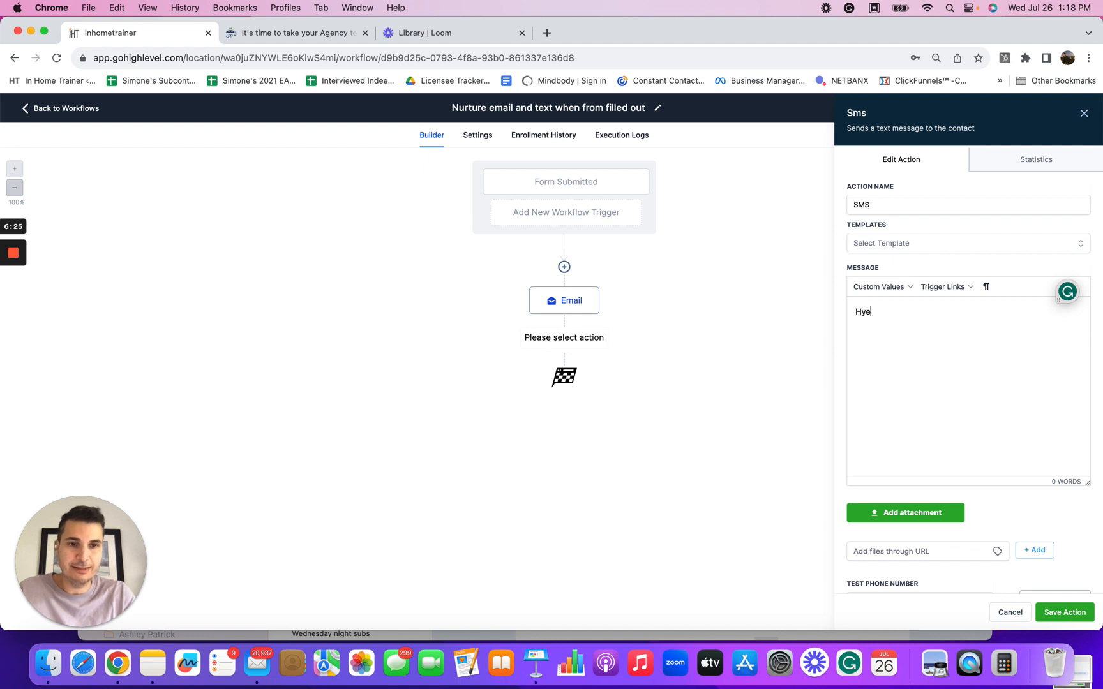
{"action": "key", "text": "BackSpace"}
{"action": "type", "text": "y sup"}
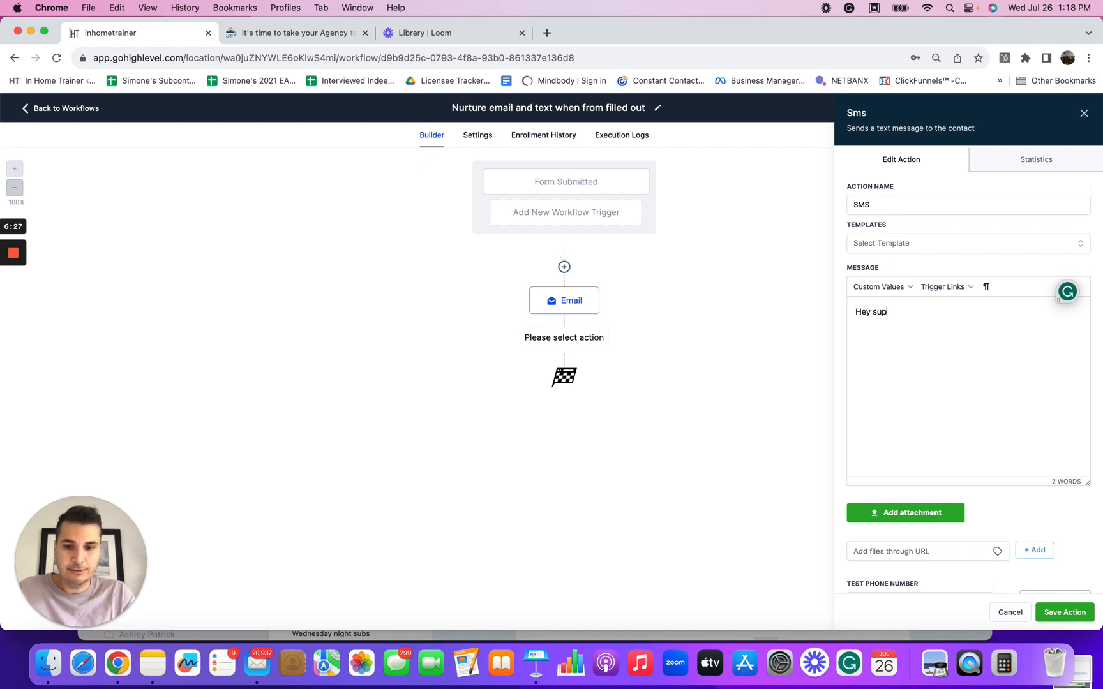
{"action": "type", "text": "er excited to"}
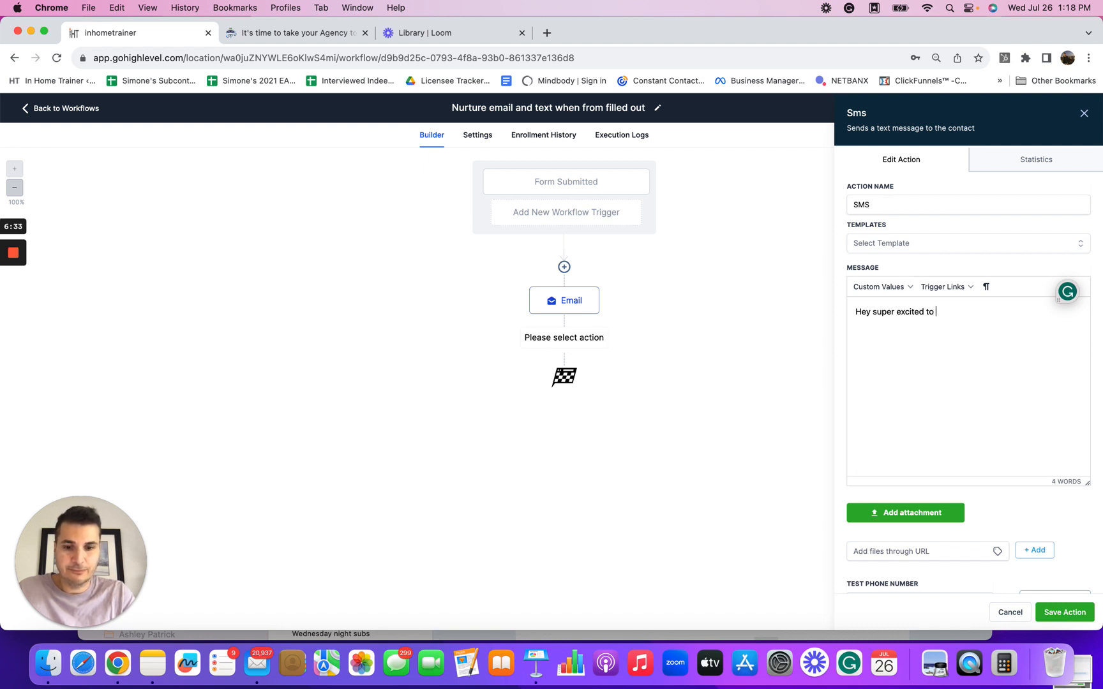
{"action": "key", "text": "BackSpace"}
{"action": "key", "text": "BackSpace"}
{"action": "key", "text": "BackSpace"}
{"action": "type", "text": "that you"}
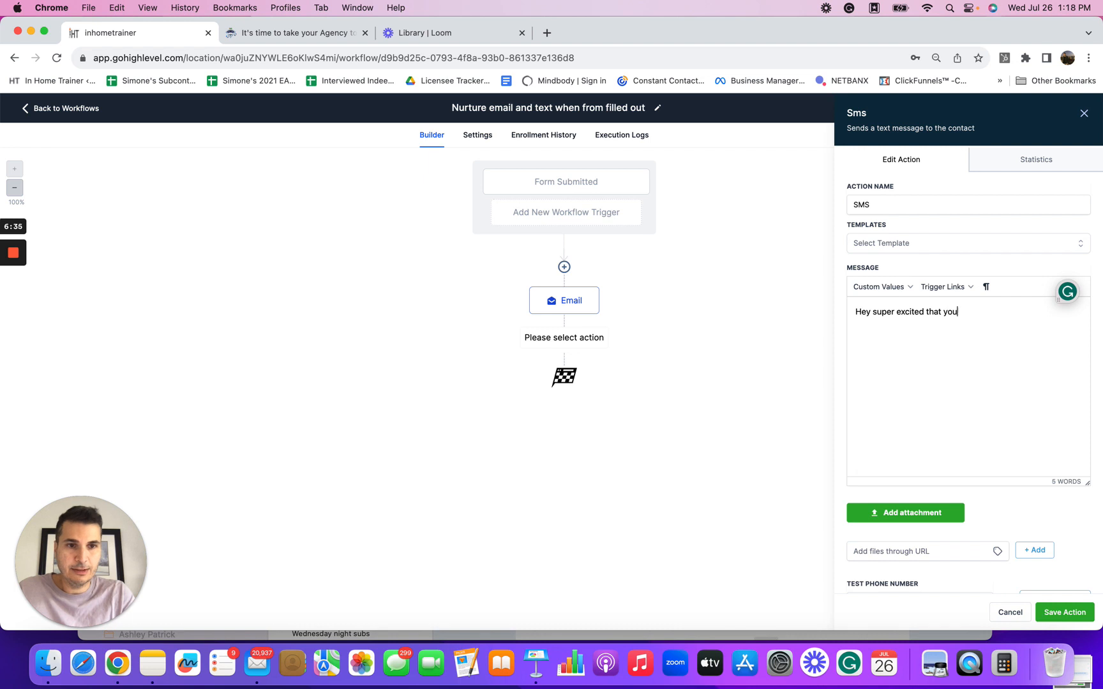
{"action": "type", "text": " are interte"}
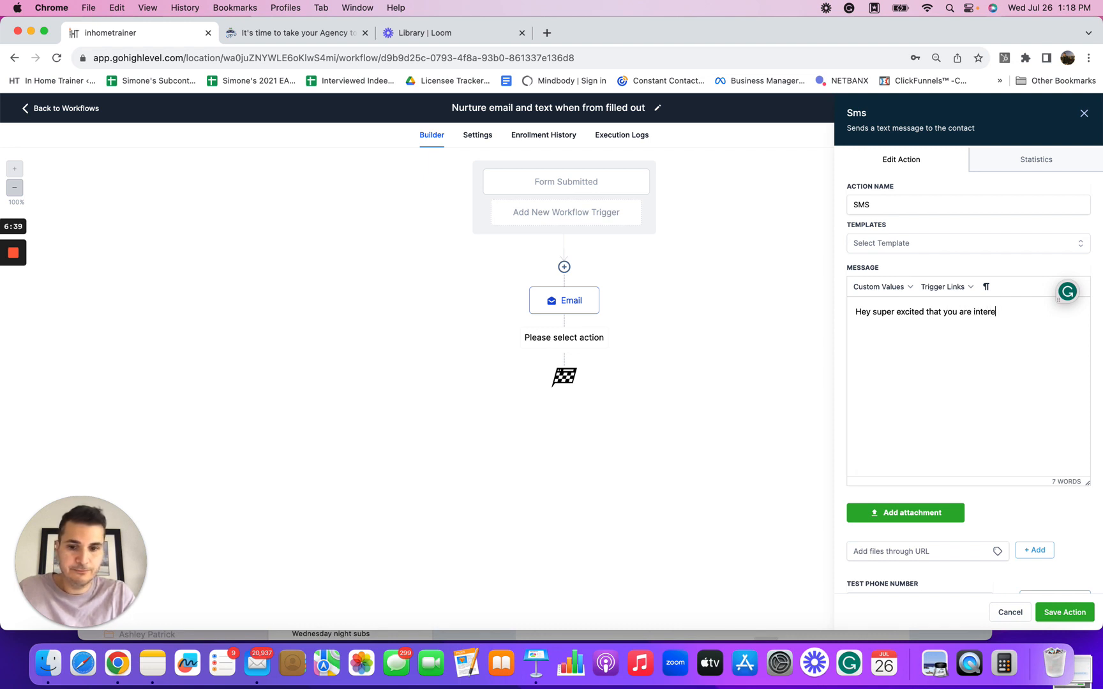
{"action": "type", "text": "sted in lea"}
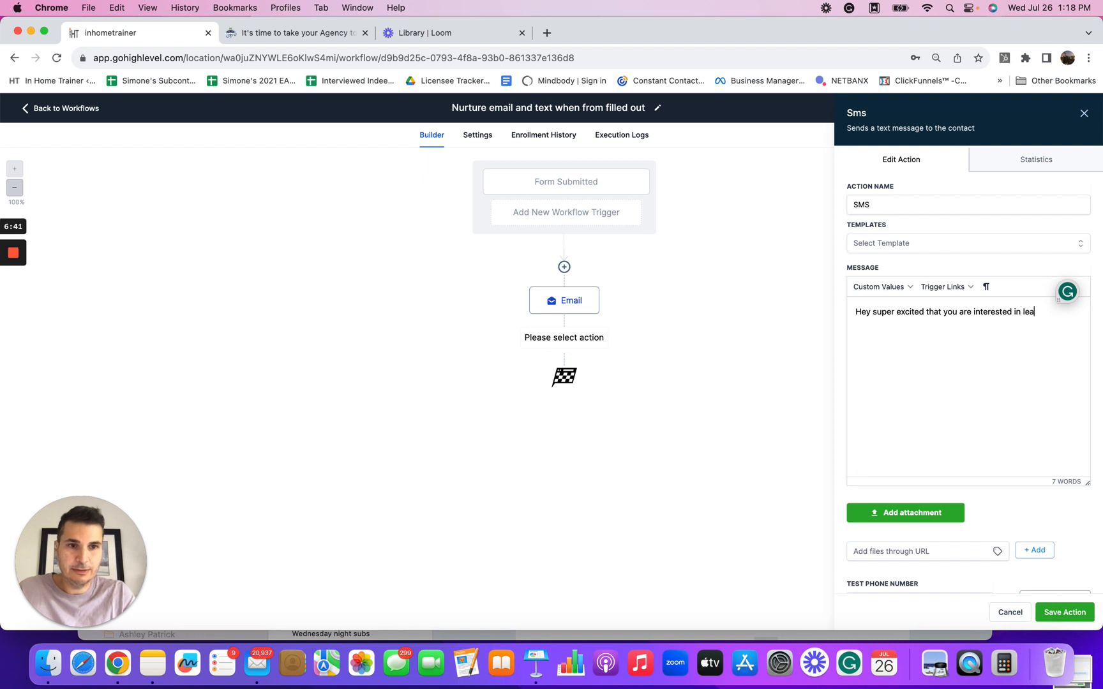
{"action": "type", "text": "rning more about our segi es"}
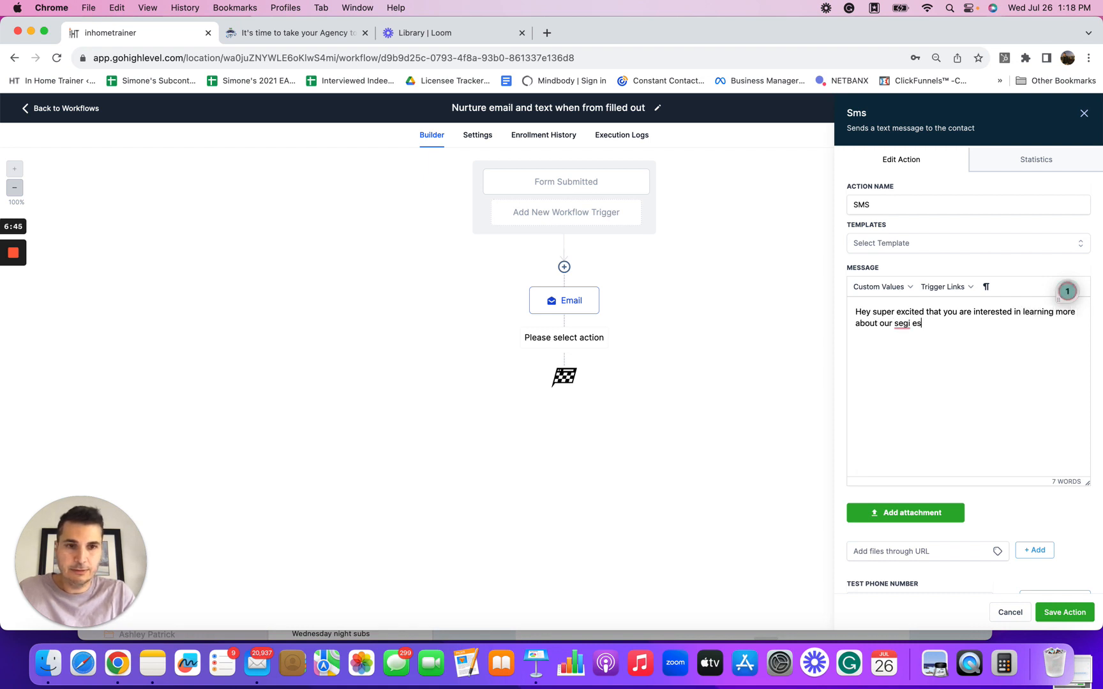
{"action": "key", "text": "BackSpace"}
{"action": "key", "text": "BackSpace"}
{"action": "key", "text": "BackSpace"}
{"action": "key", "text": "BackSpace"}
{"action": "key", "text": "BackSpace"}
{"action": "type", "text": "rvices."}
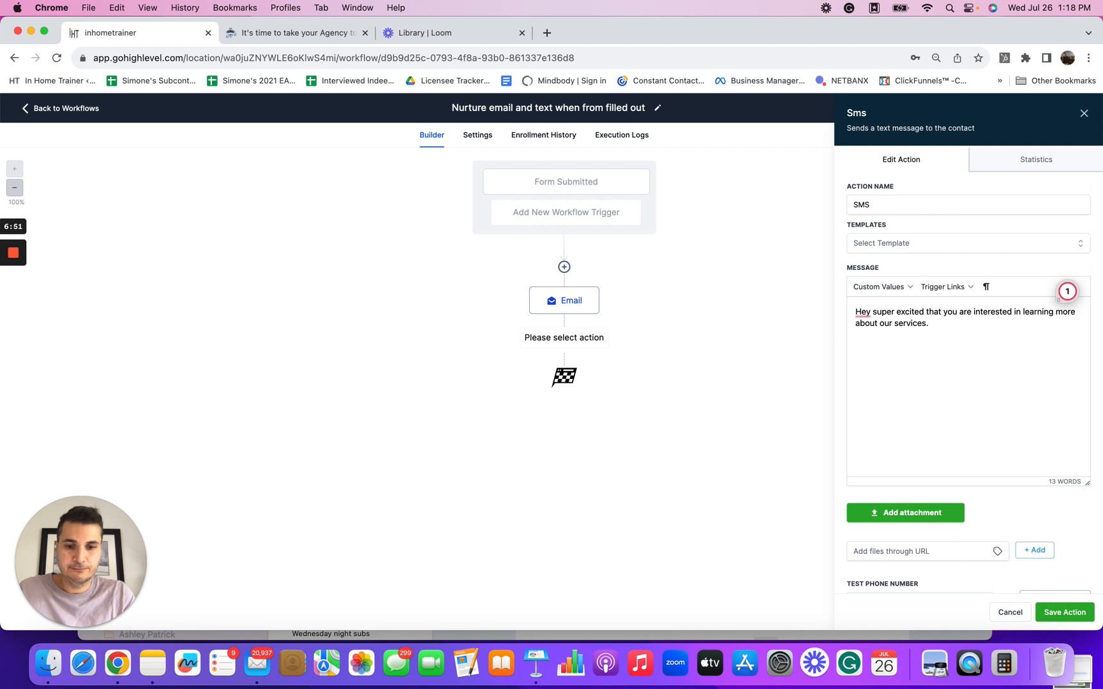
Step: Continue the SMS message with "Is there a good time to chat?"
{"action": "type", "text": "theree a"}
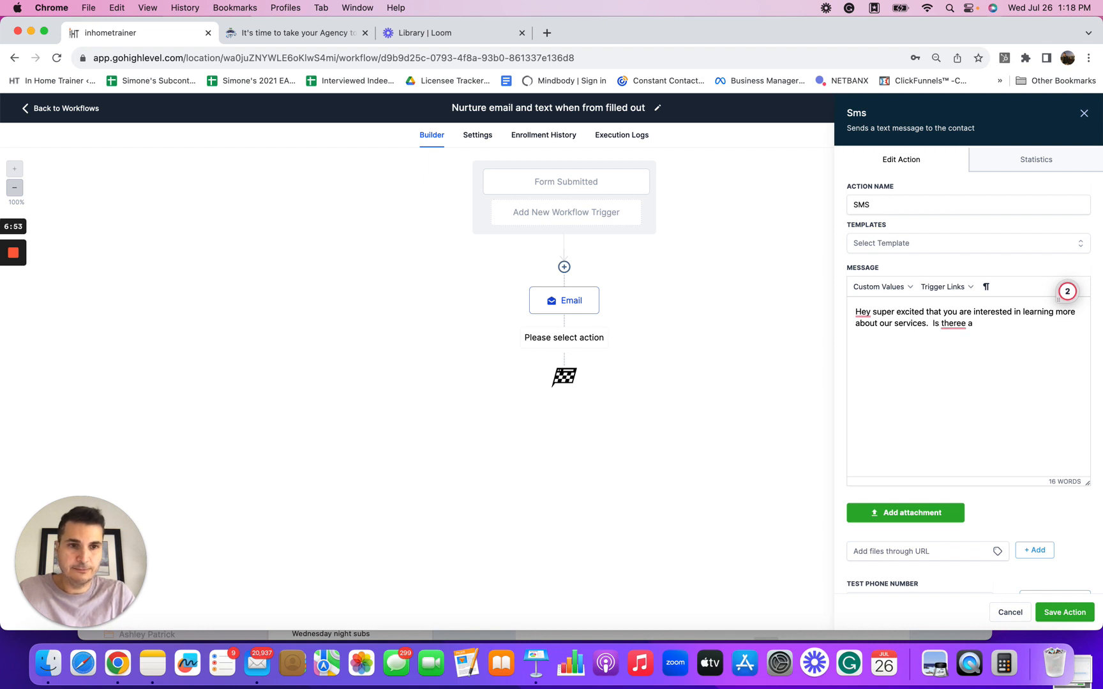
{"action": "key", "text": "BackSpace"}
{"action": "key", "text": "BackSpace"}
{"action": "key", "text": "BackSpace"}
{"action": "key", "text": "BackSpace"}
{"action": "key", "text": "BackSpace"}
{"action": "key", "text": "BackSpace"}
{"action": "type", "text": "re a good tim"}
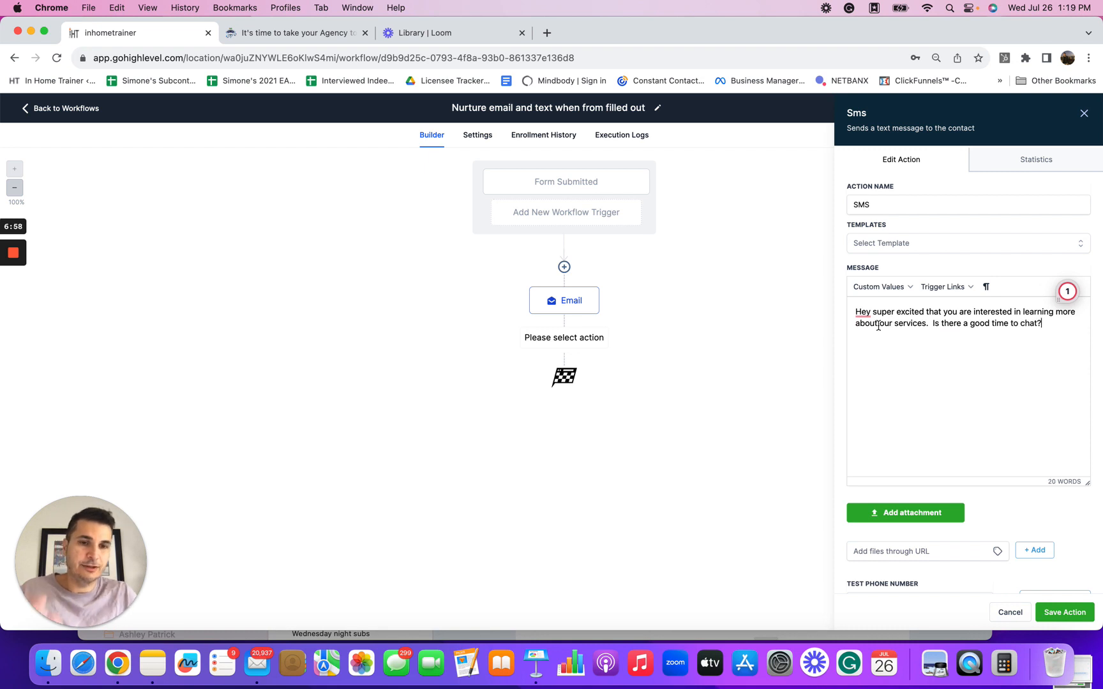
Step: Add a comma after "Hey" in the SMS message and save the SMS action
{"action": "mouse_move", "coordinate": [862, 313]}
{"action": "left_click", "coordinate": [867, 349]}
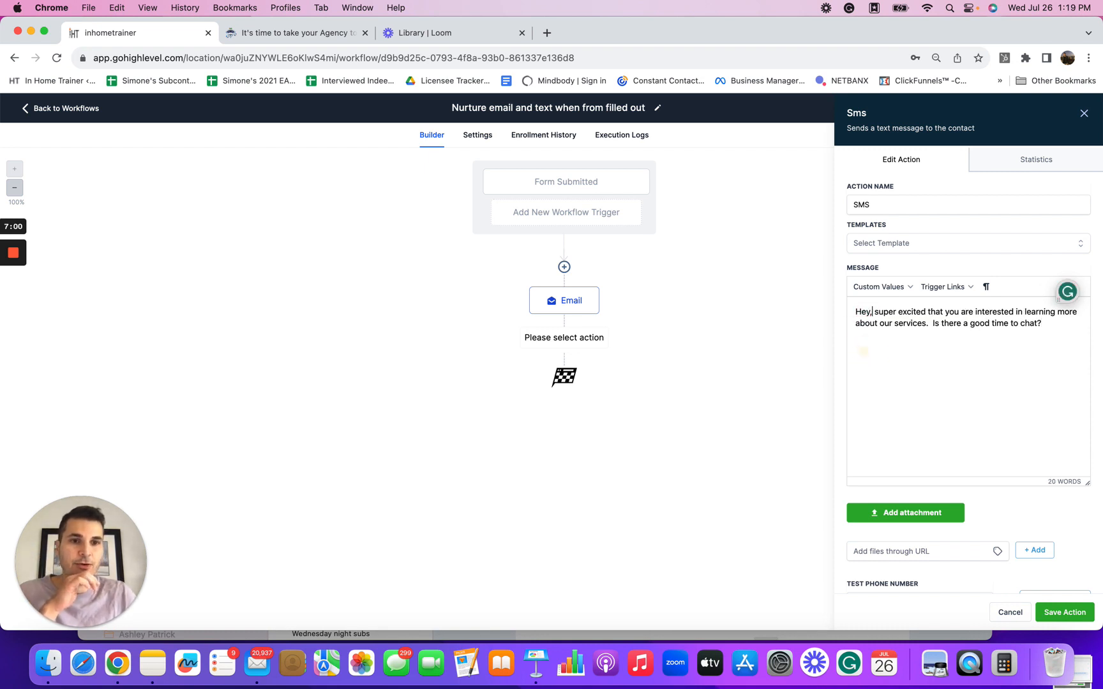
{"action": "scroll", "coordinate": [960, 438], "scroll_direction": "down", "scroll_amount": 1}
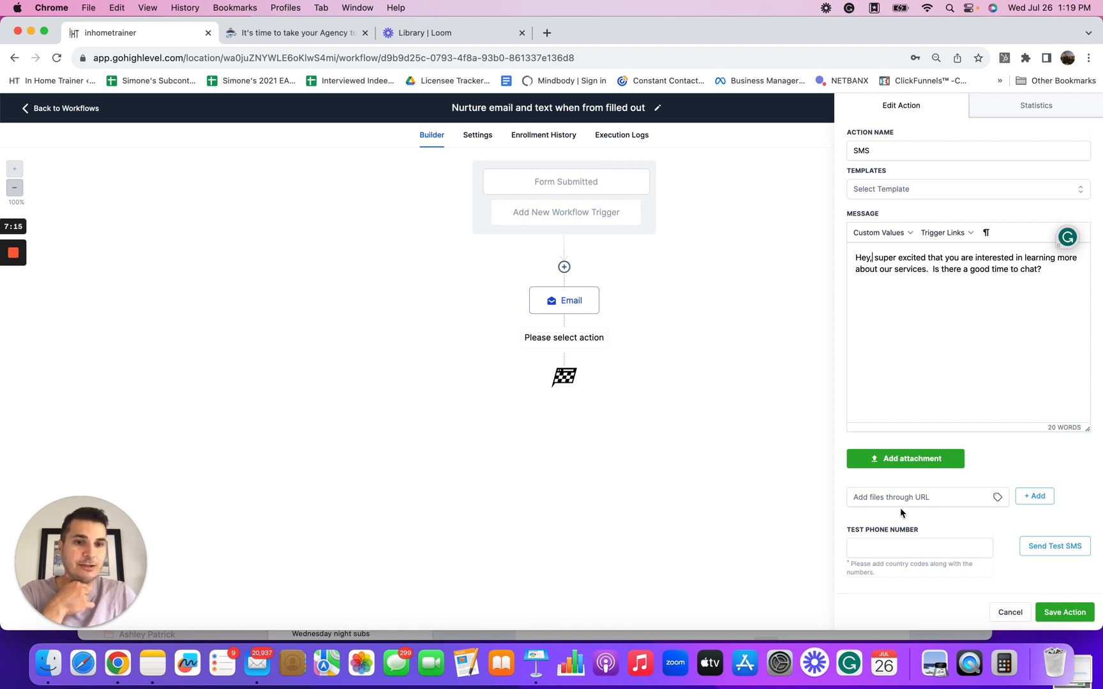
{"action": "left_click", "coordinate": [1050, 268]}
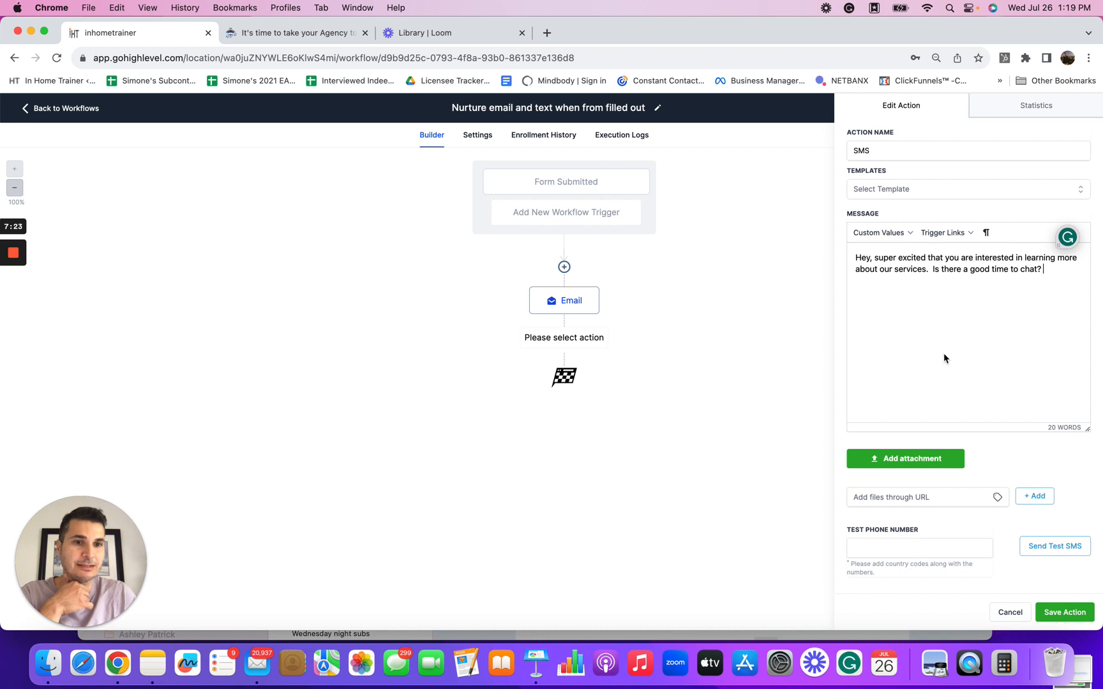
{"action": "left_click", "coordinate": [1063, 613]}
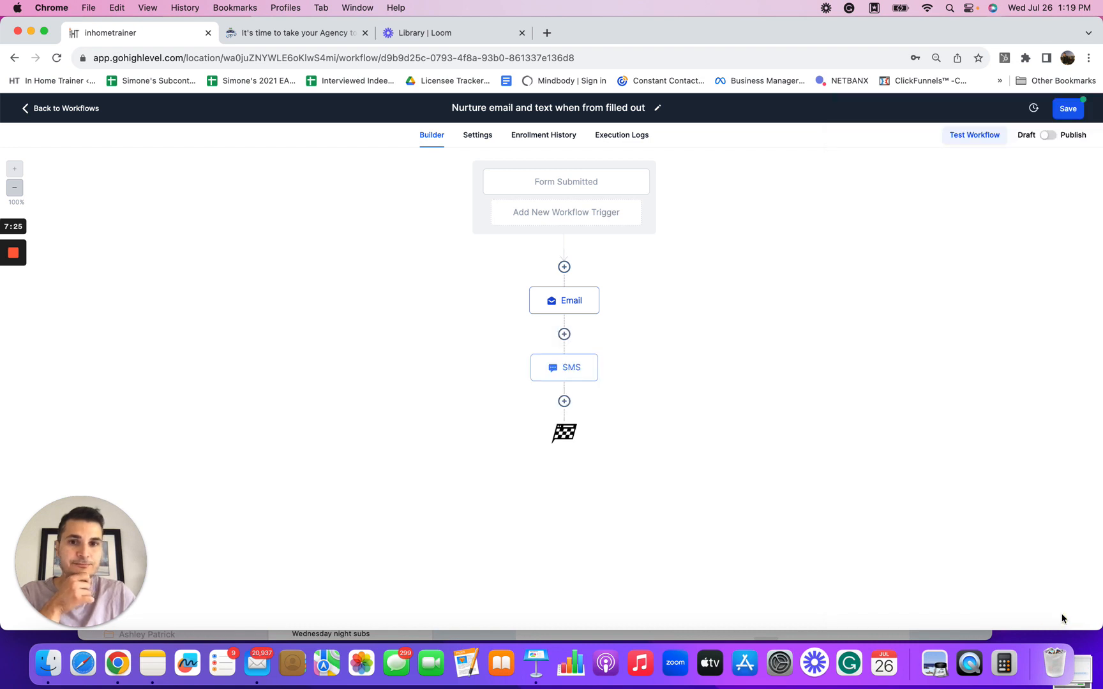
Step: Insert a Wait action between the email and SMS steps
{"action": "left_click", "coordinate": [564, 334]}
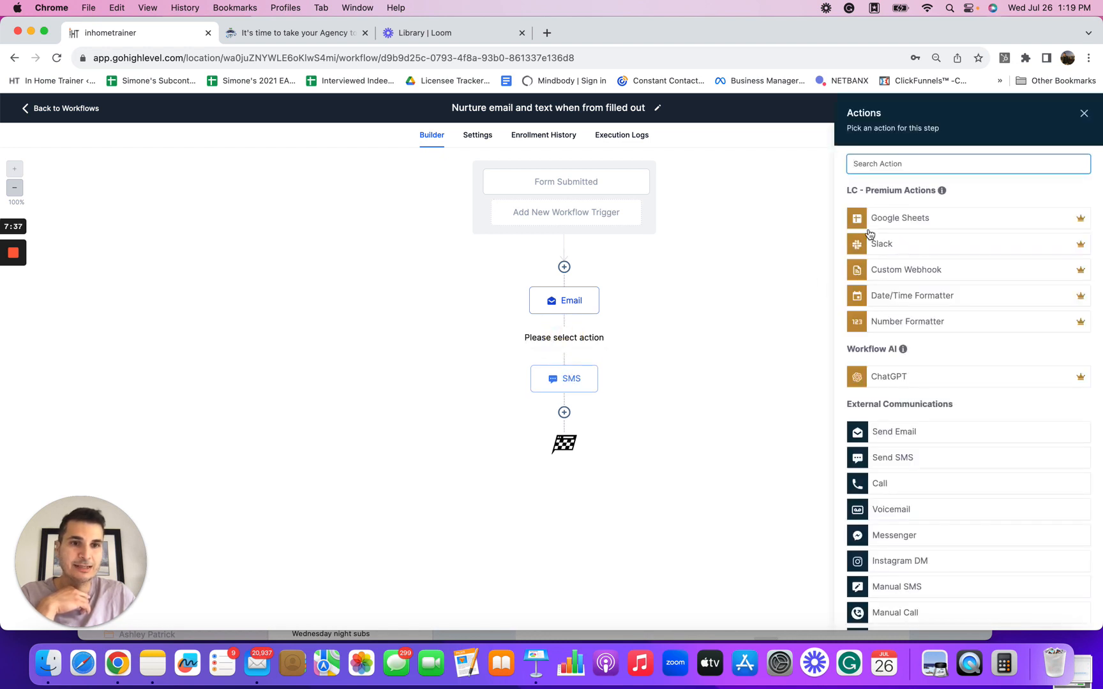
{"action": "type", "text": "wia"}
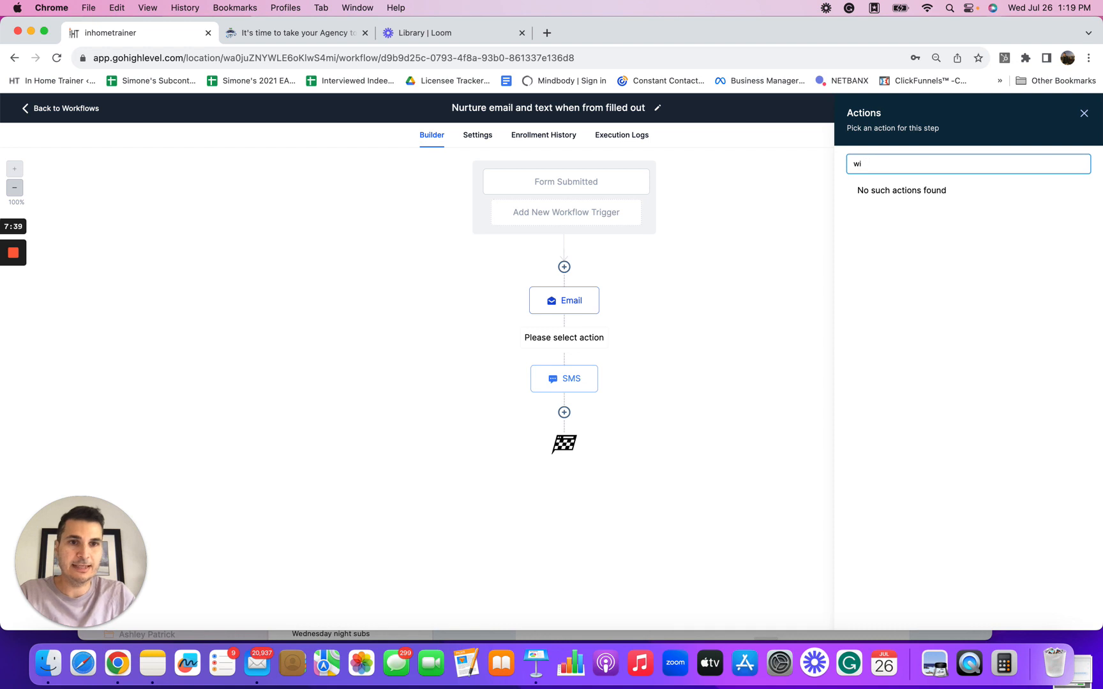
{"action": "key", "text": "BackSpace"}
{"action": "type", "text": "ait"}
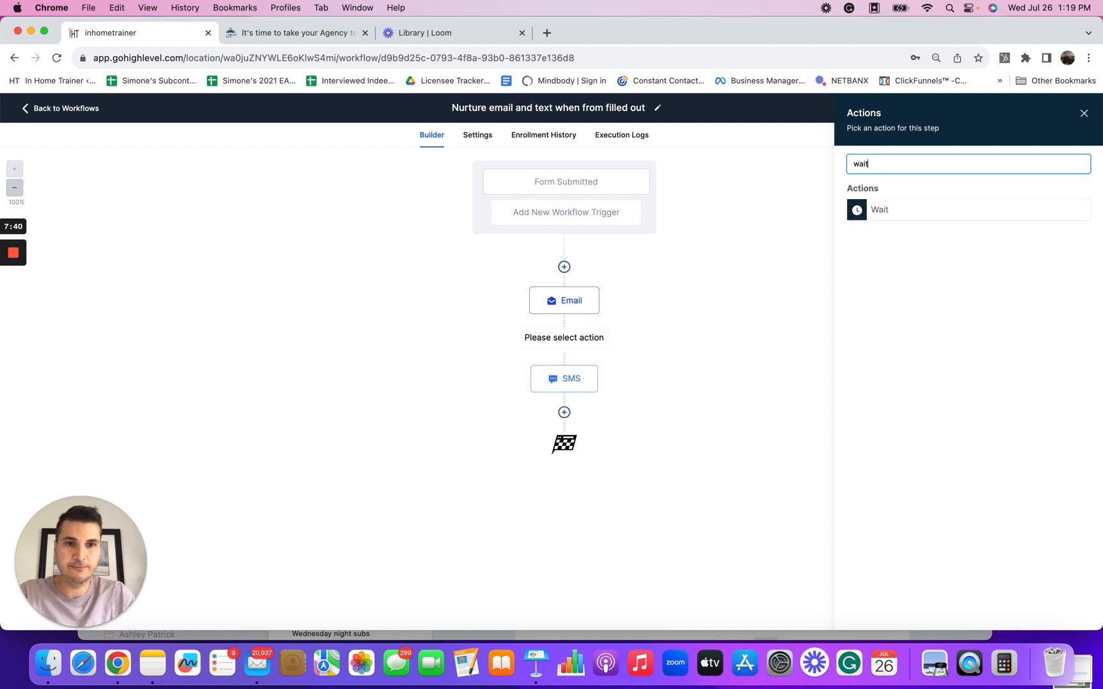
{"action": "left_click", "coordinate": [862, 211]}
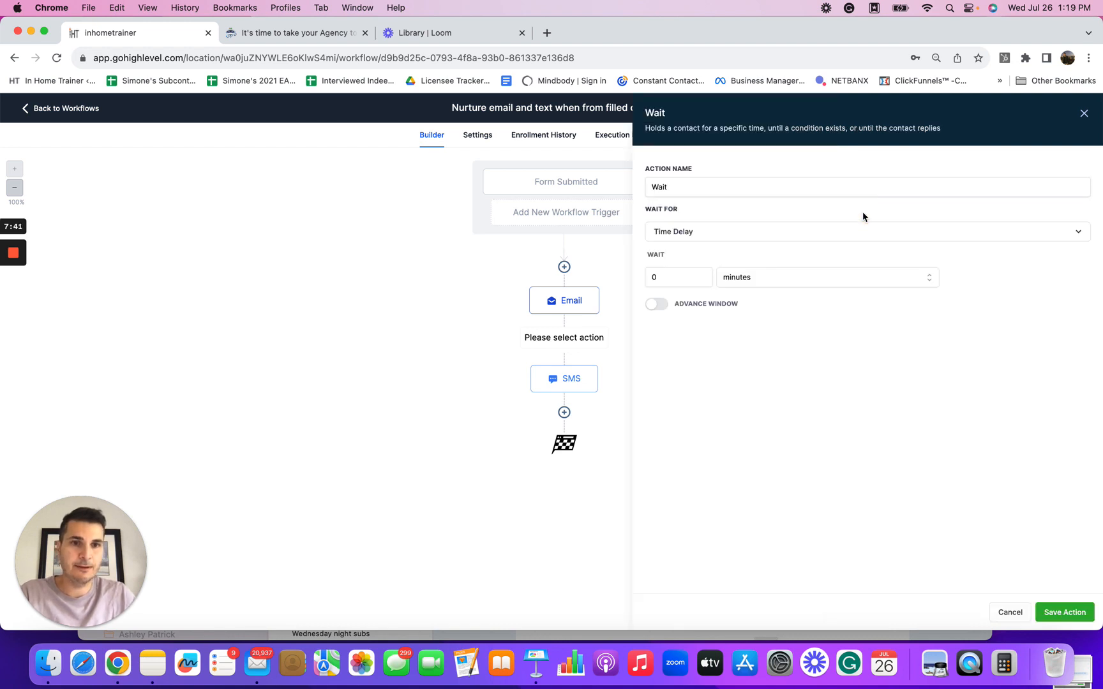
Step: Set the wait to 2 minutes, name the action "Wait sms delay", and save it
{"action": "left_click", "coordinate": [703, 277]}
{"action": "left_click", "coordinate": [704, 275]}
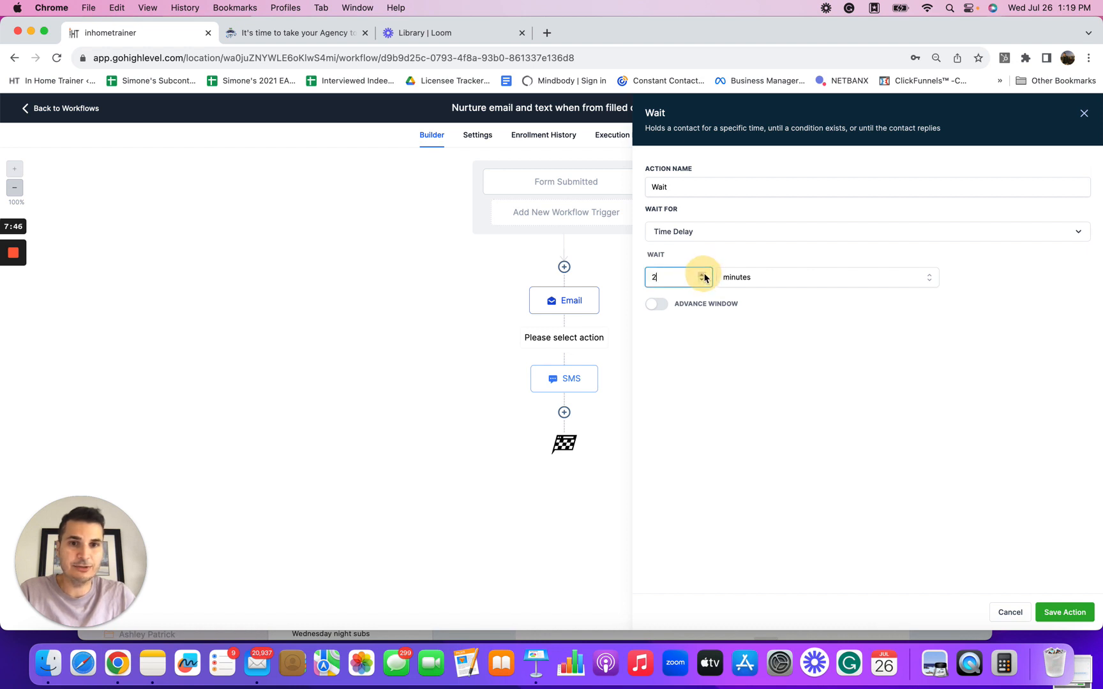
{"action": "left_click", "coordinate": [703, 279]}
{"action": "left_click", "coordinate": [702, 270]}
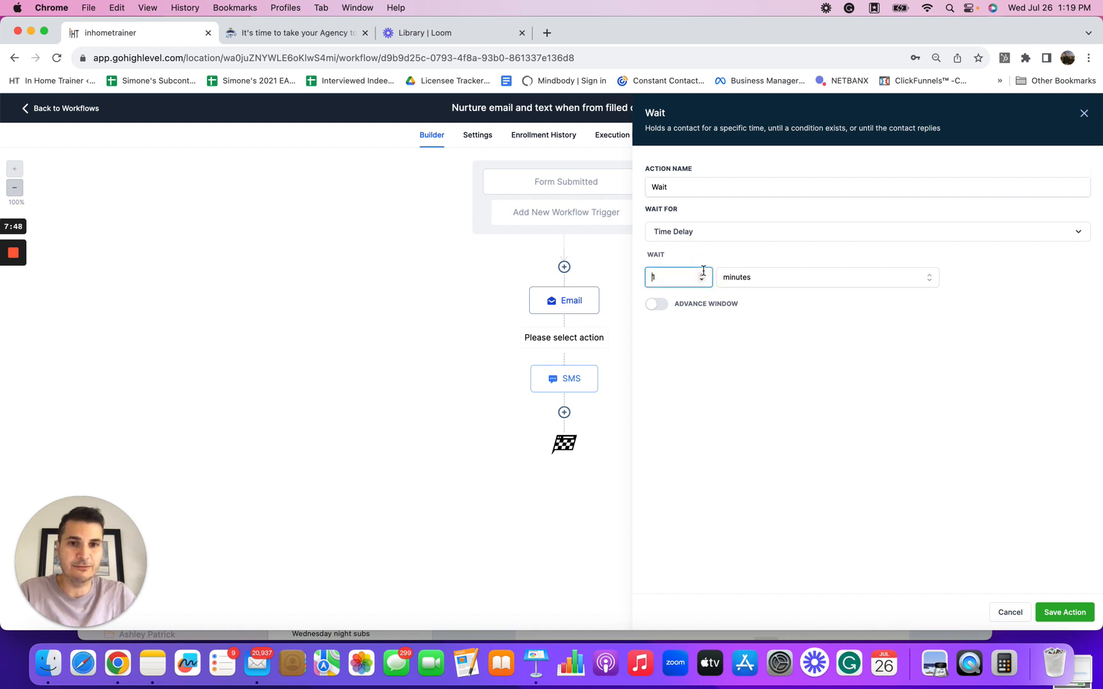
{"action": "left_click", "coordinate": [702, 270]}
{"action": "left_click", "coordinate": [704, 275]}
{"action": "left_click", "coordinate": [676, 186]}
{"action": "type", "text": "s"}
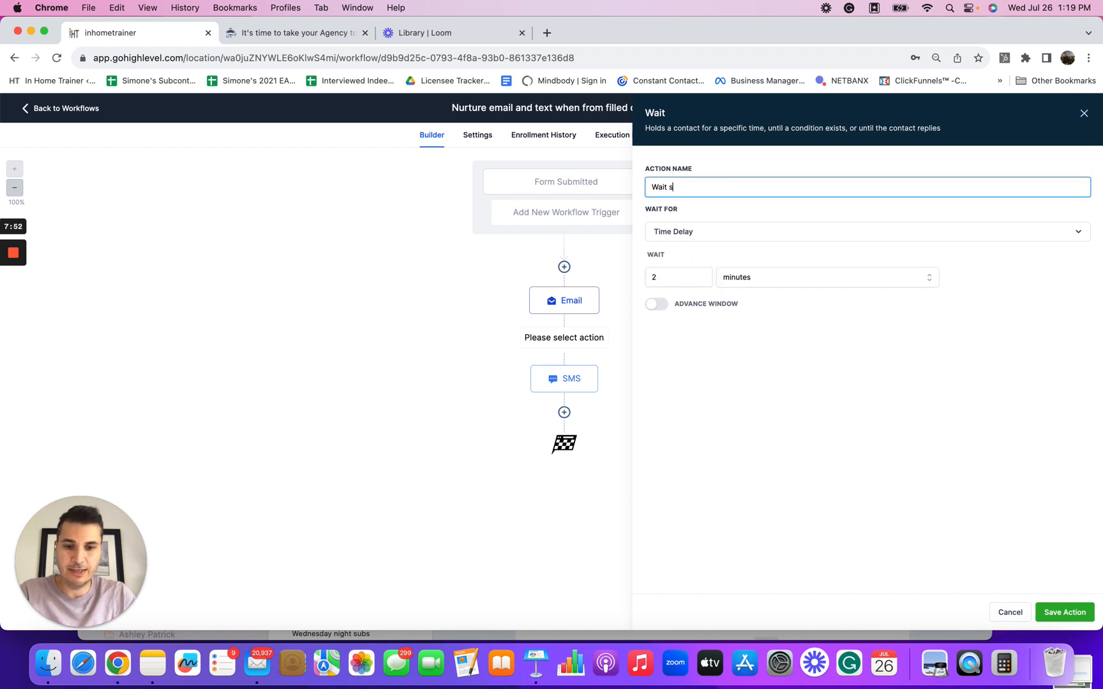
{"action": "type", "text": "ms delay"}
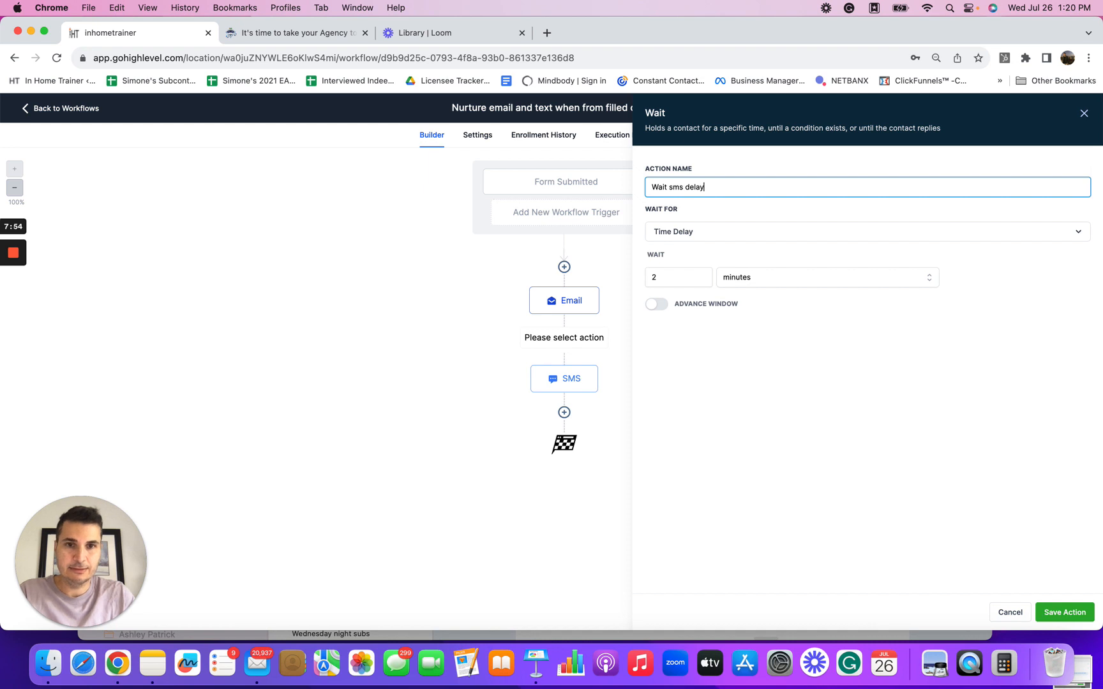
{"action": "left_click", "coordinate": [1059, 613]}
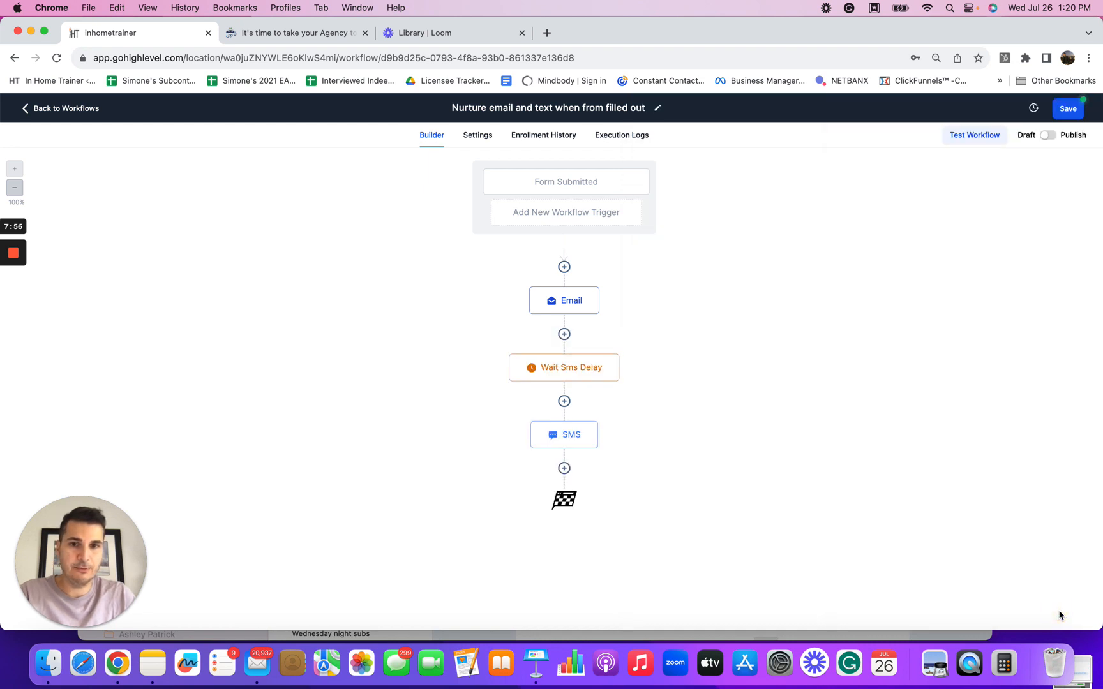
{"action": "left_click", "coordinate": [587, 374]}
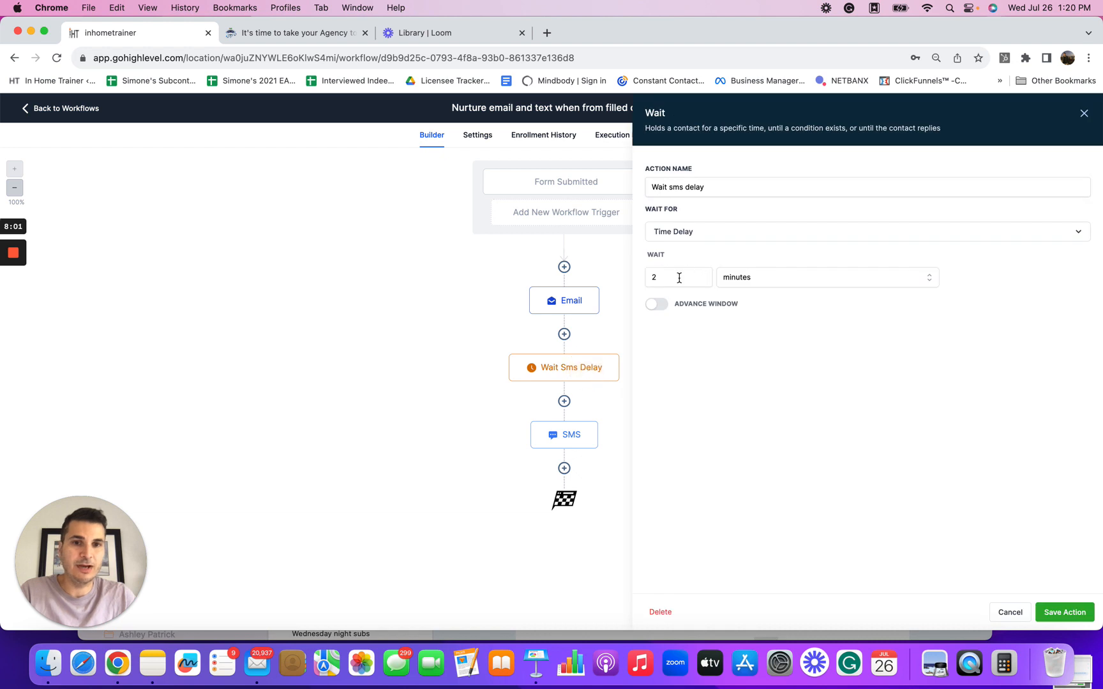
{"action": "left_click", "coordinate": [1084, 115]}
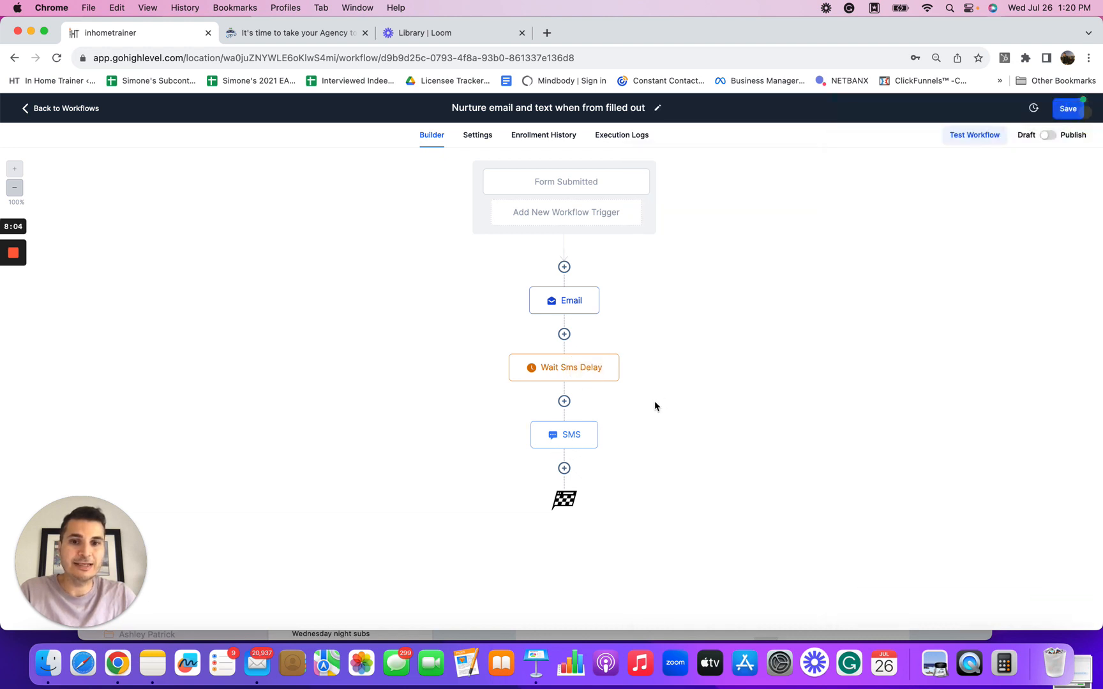
{"action": "left_click", "coordinate": [564, 467]}
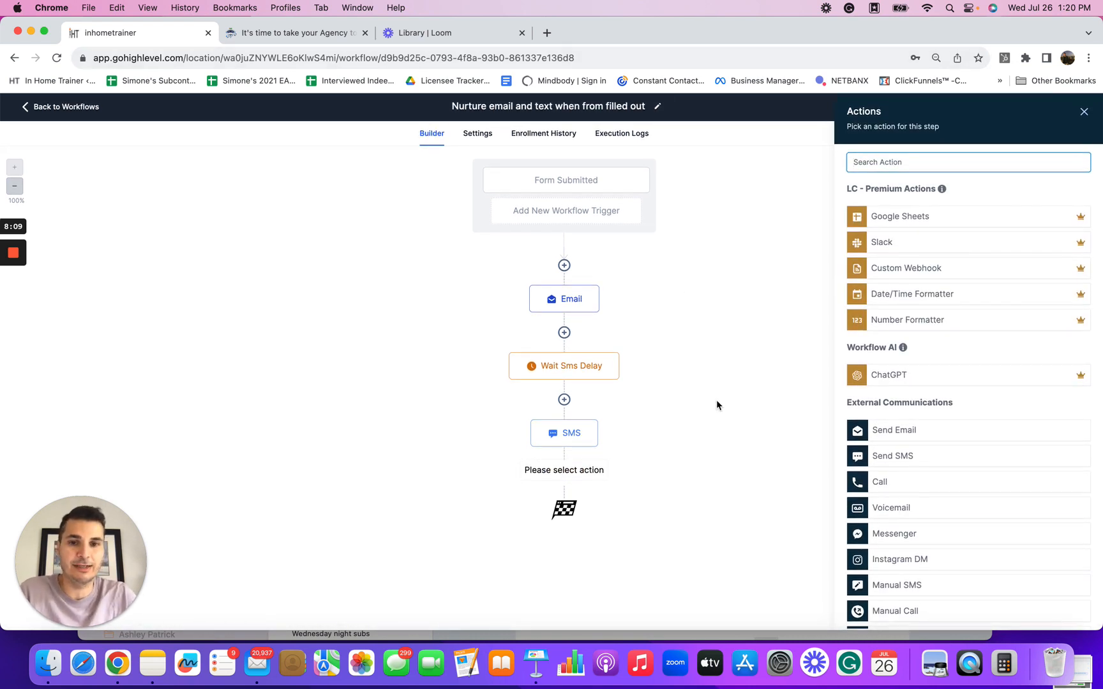
{"action": "left_click", "coordinate": [879, 432]}
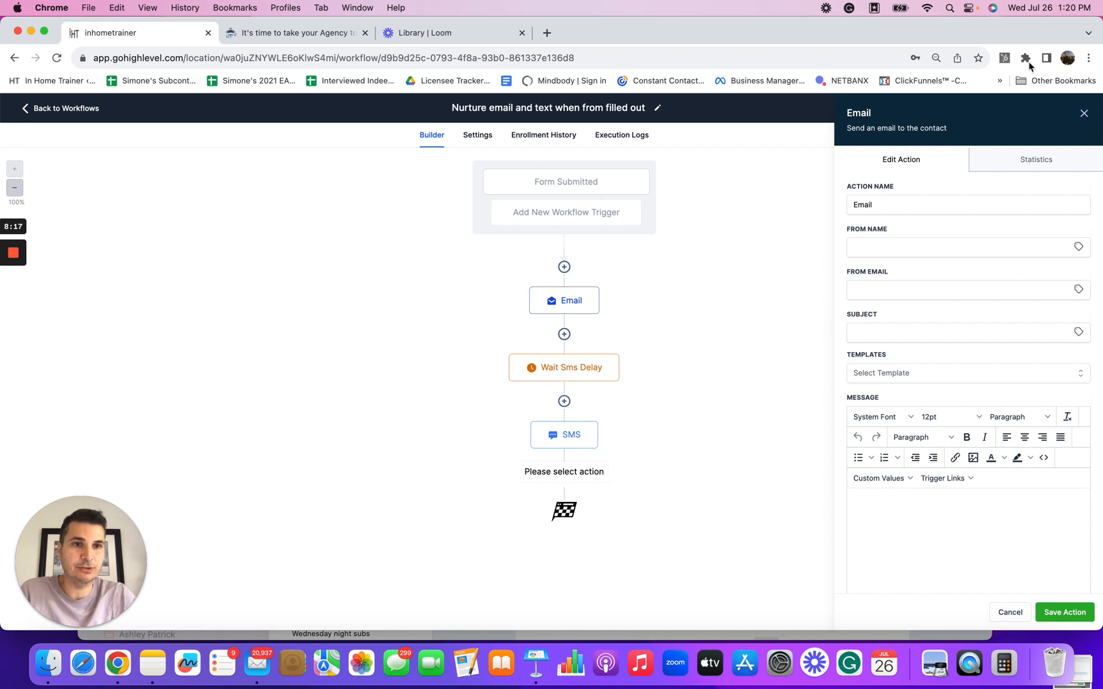
{"action": "left_click", "coordinate": [1084, 113]}
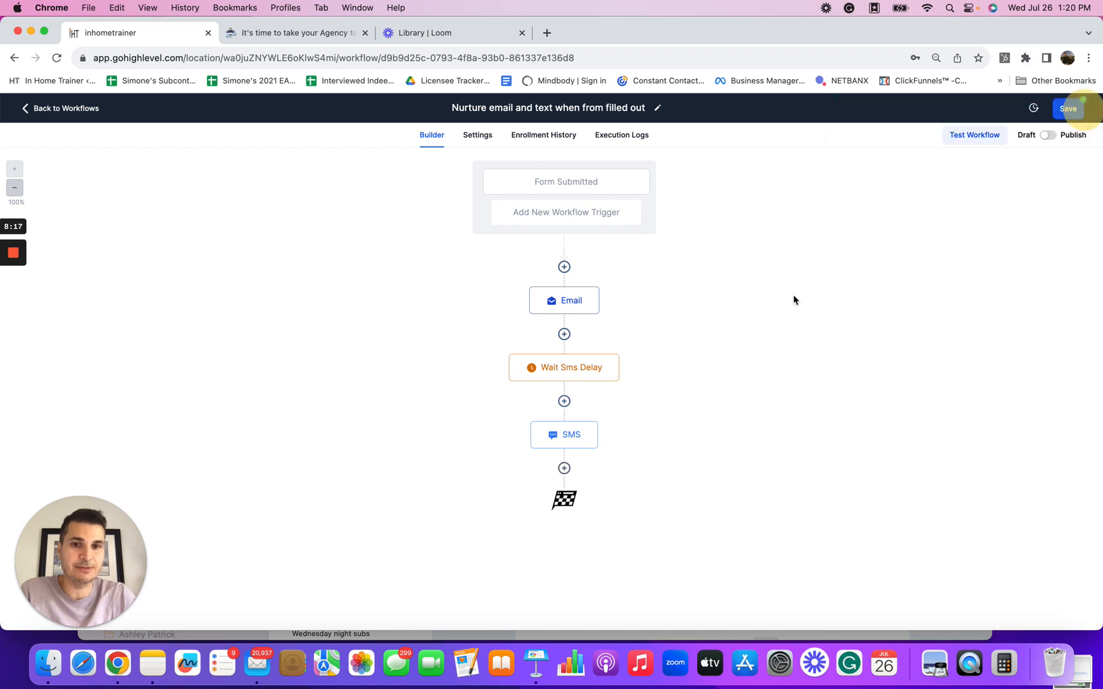
Step: Add a Wait action after the SMS step with a delay of 1 day and save it
{"action": "left_click", "coordinate": [564, 468]}
{"action": "type", "text": "wait"}
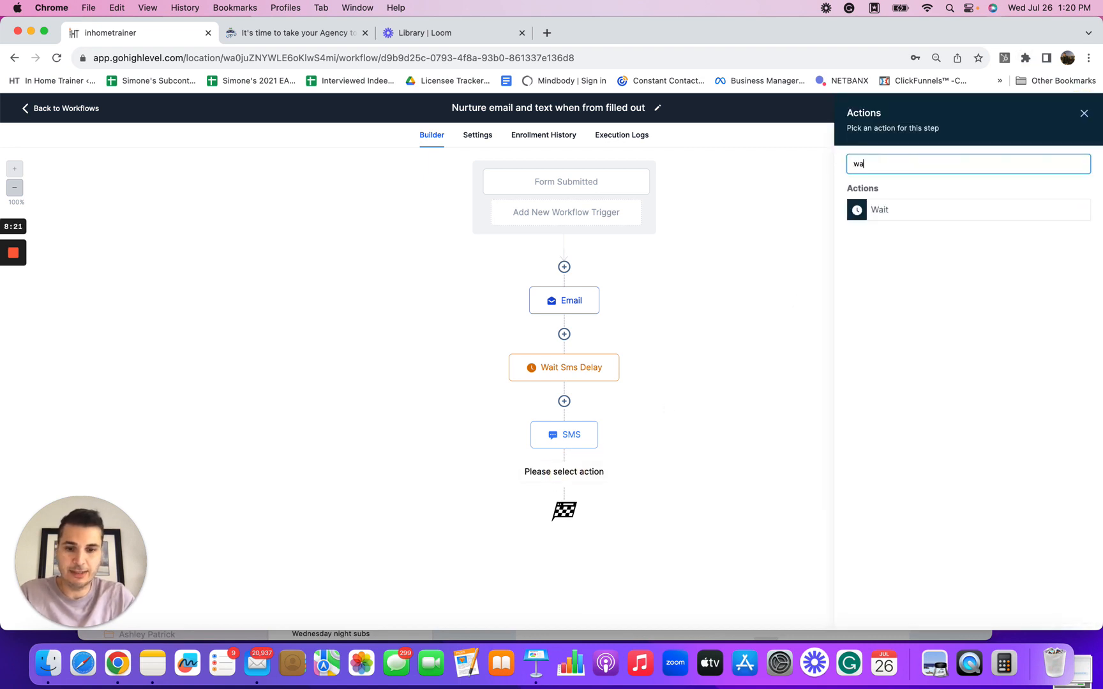
{"action": "left_click", "coordinate": [861, 211]}
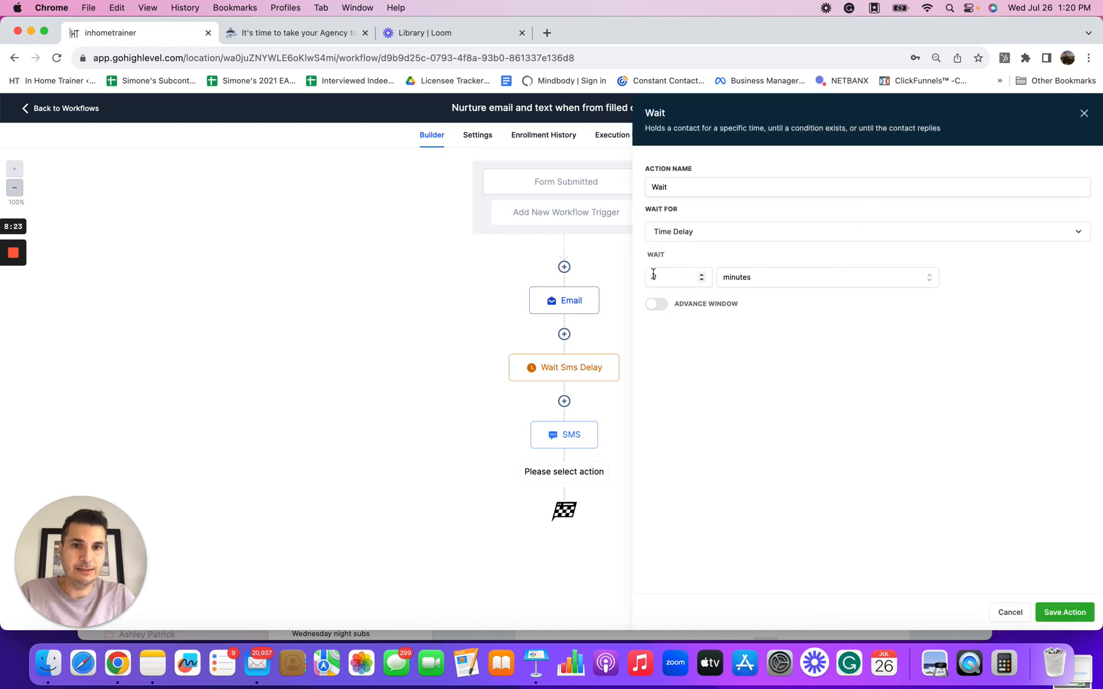
{"action": "left_click", "coordinate": [701, 276]}
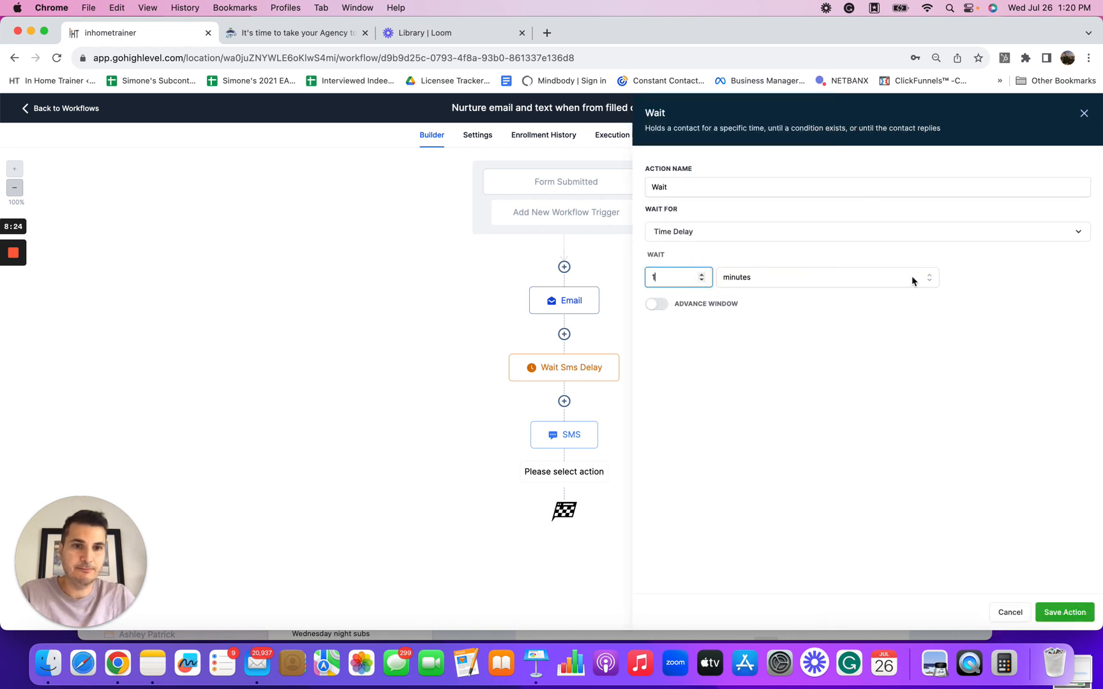
{"action": "left_click", "coordinate": [929, 279]}
{"action": "left_click", "coordinate": [831, 340]}
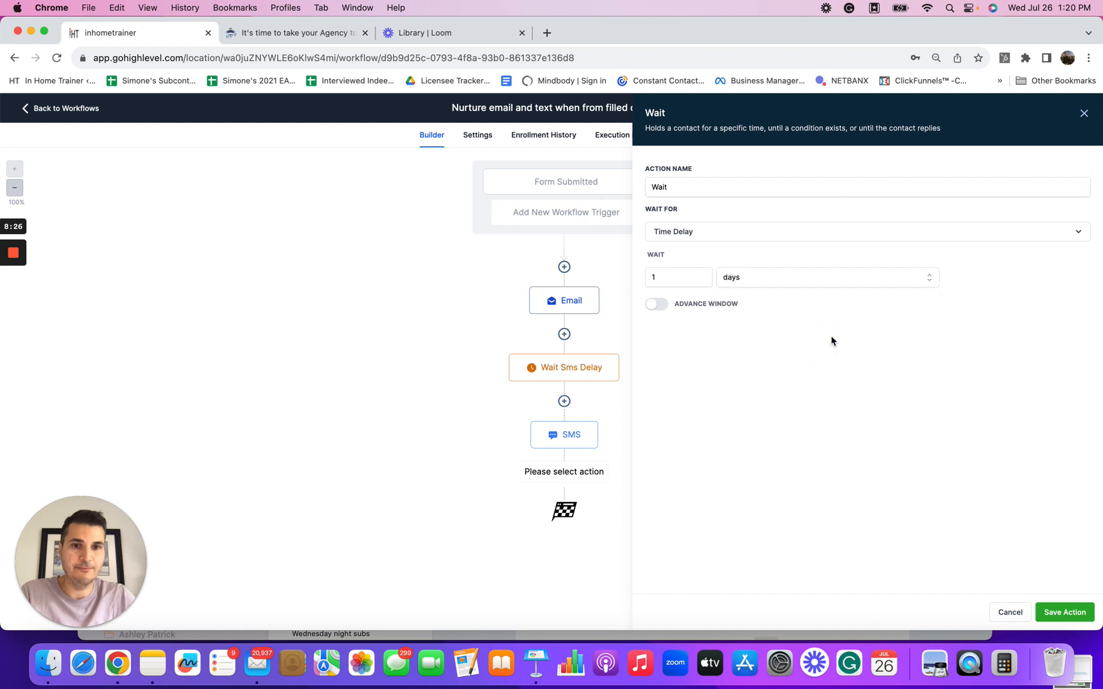
{"action": "left_click", "coordinate": [1061, 610]}
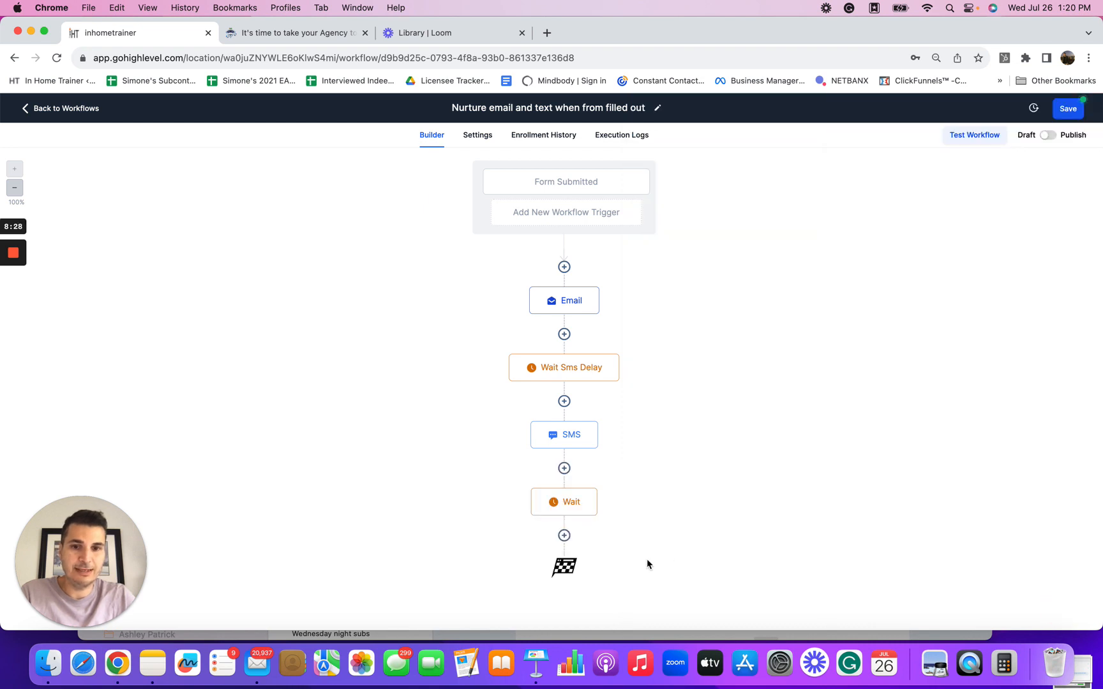
Step: Add a Send Email action after the one-day wait and start its message with "hey"
{"action": "left_click", "coordinate": [564, 537]}
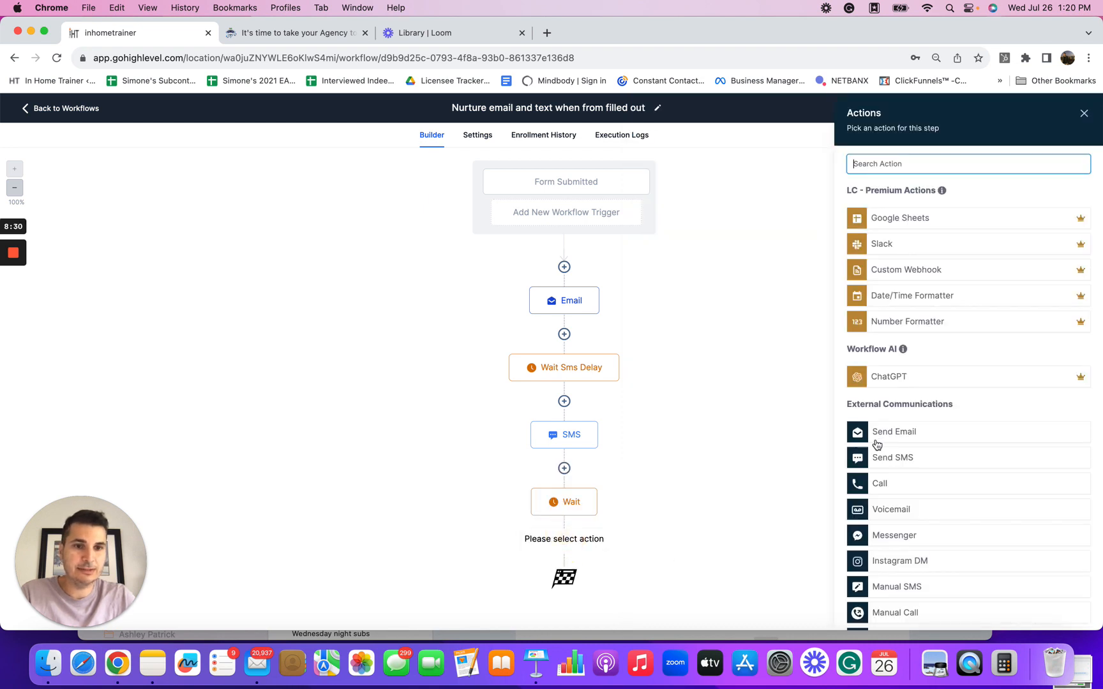
{"action": "left_click", "coordinate": [875, 437]}
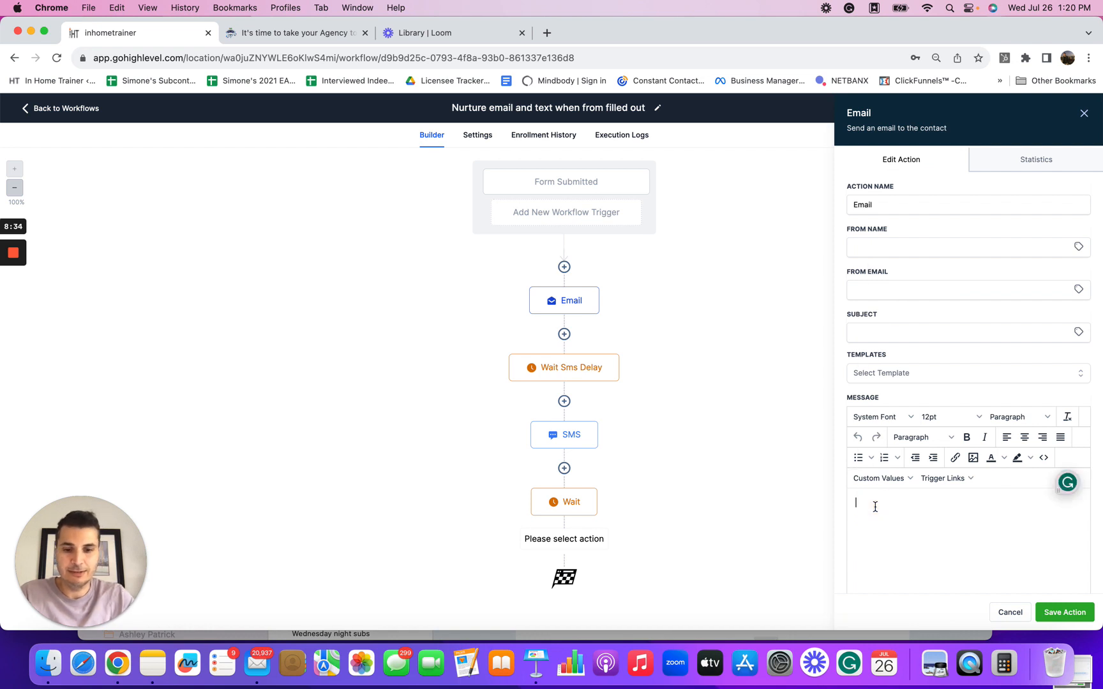
{"action": "type", "text": "hey"}
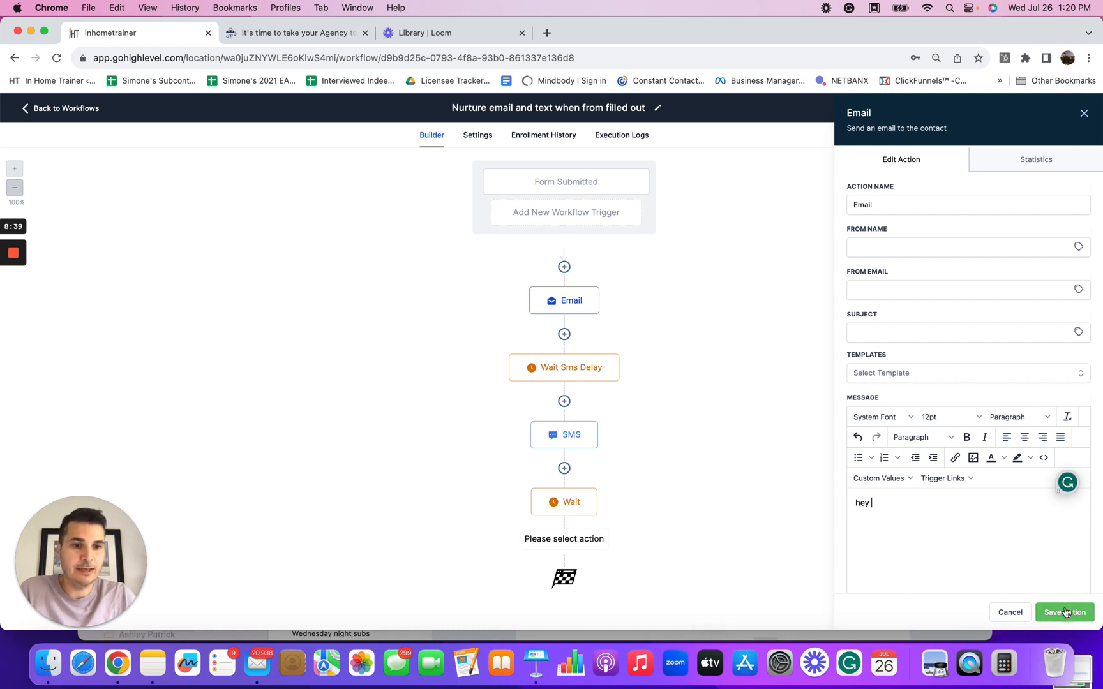
{"action": "mouse_move", "coordinate": [596, 502]}
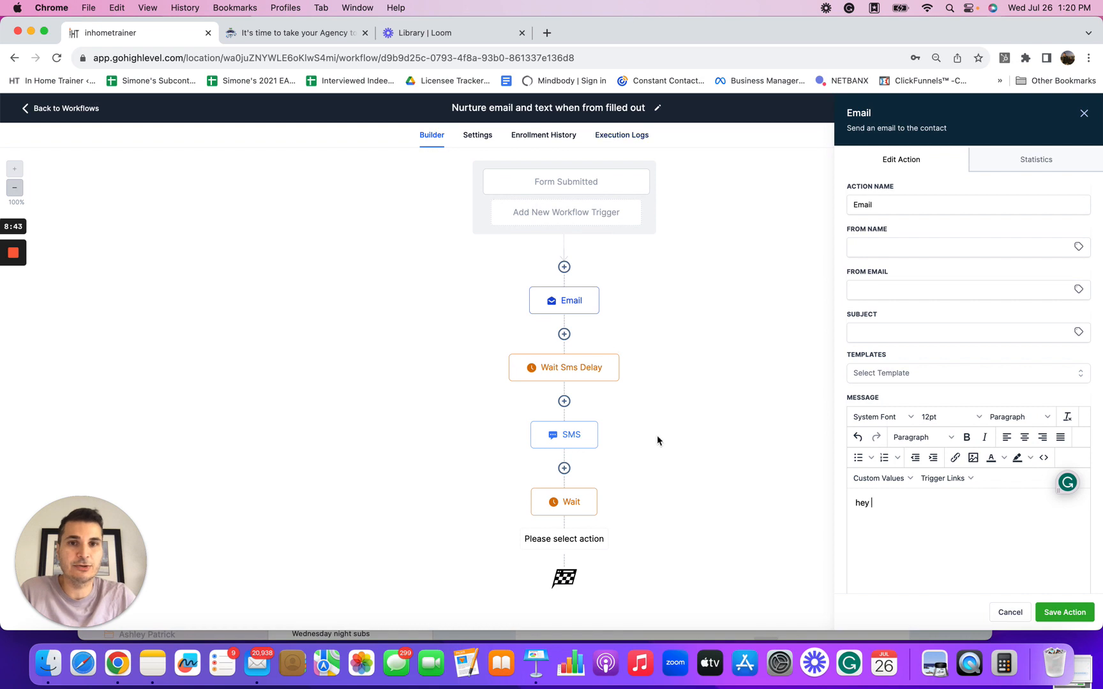
{"action": "scroll", "coordinate": [657, 438], "scroll_direction": "down", "scroll_amount": 1}
{"action": "scroll", "coordinate": [698, 367], "scroll_direction": "down", "scroll_amount": 1}
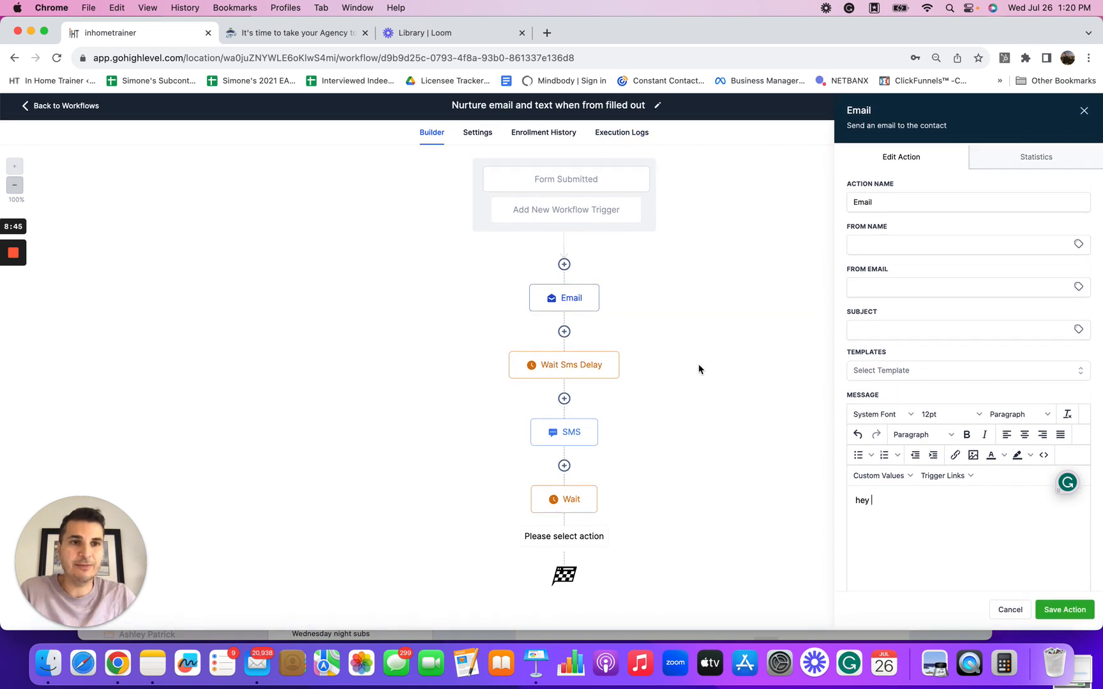